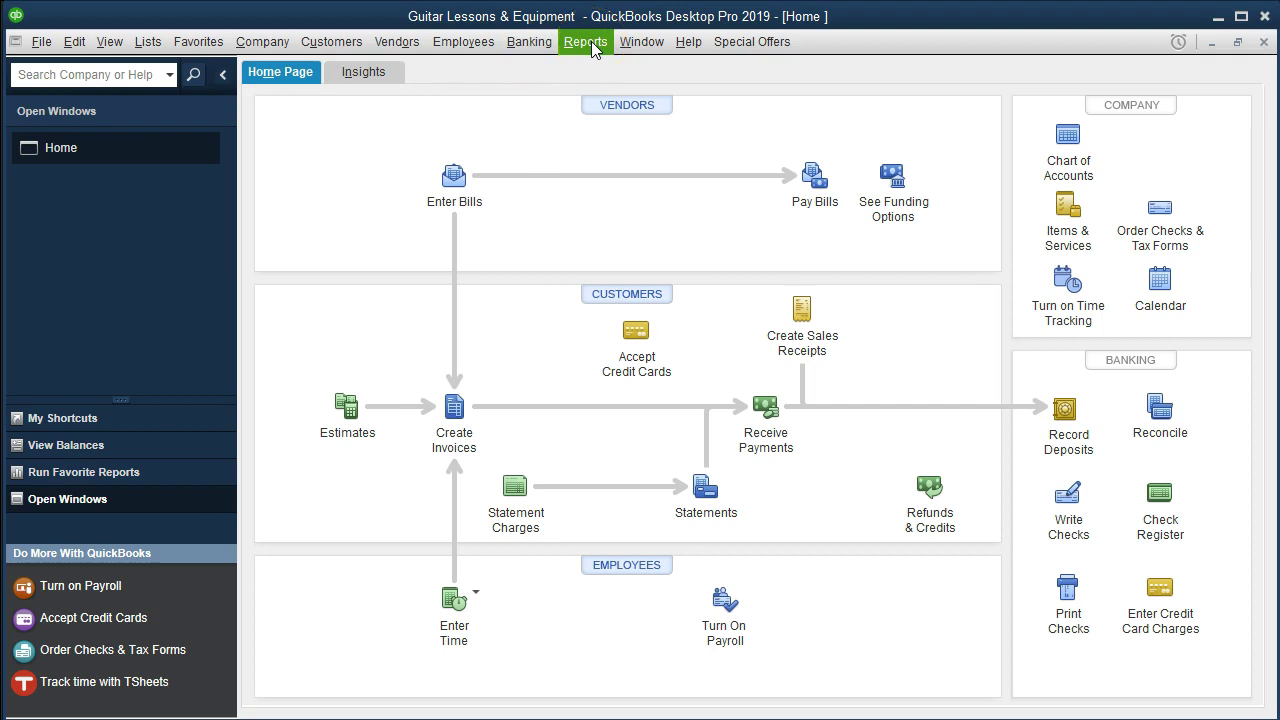
- Open the standard Balance Sheet report and set its date range from 01/01/2019 to 12/31/2019
mouse_move(745, 197)
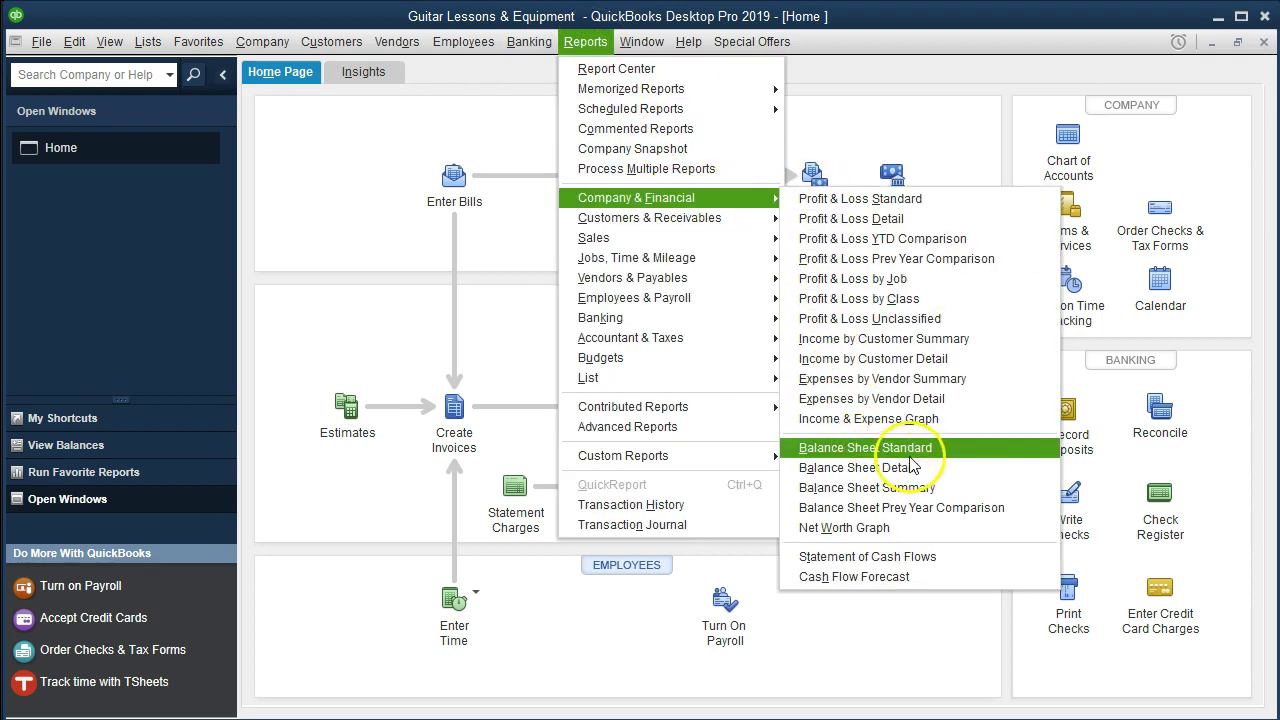
left_click(955, 452)
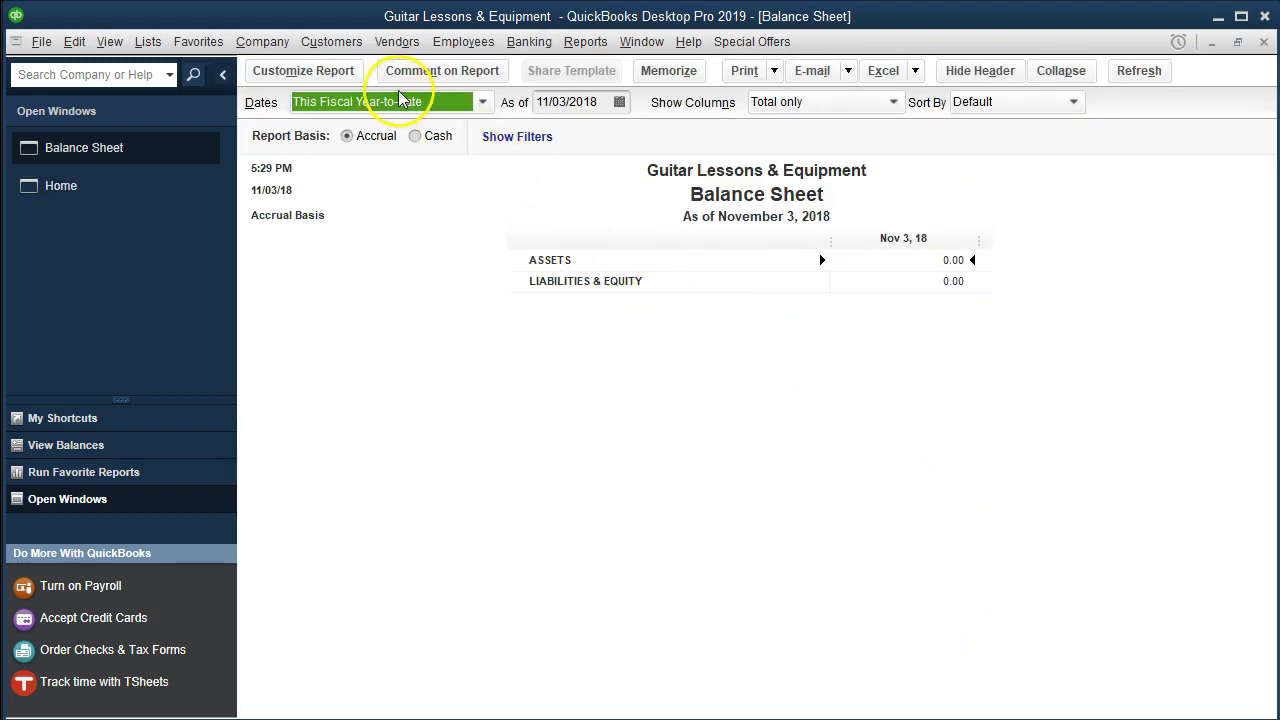
left_click(352, 72)
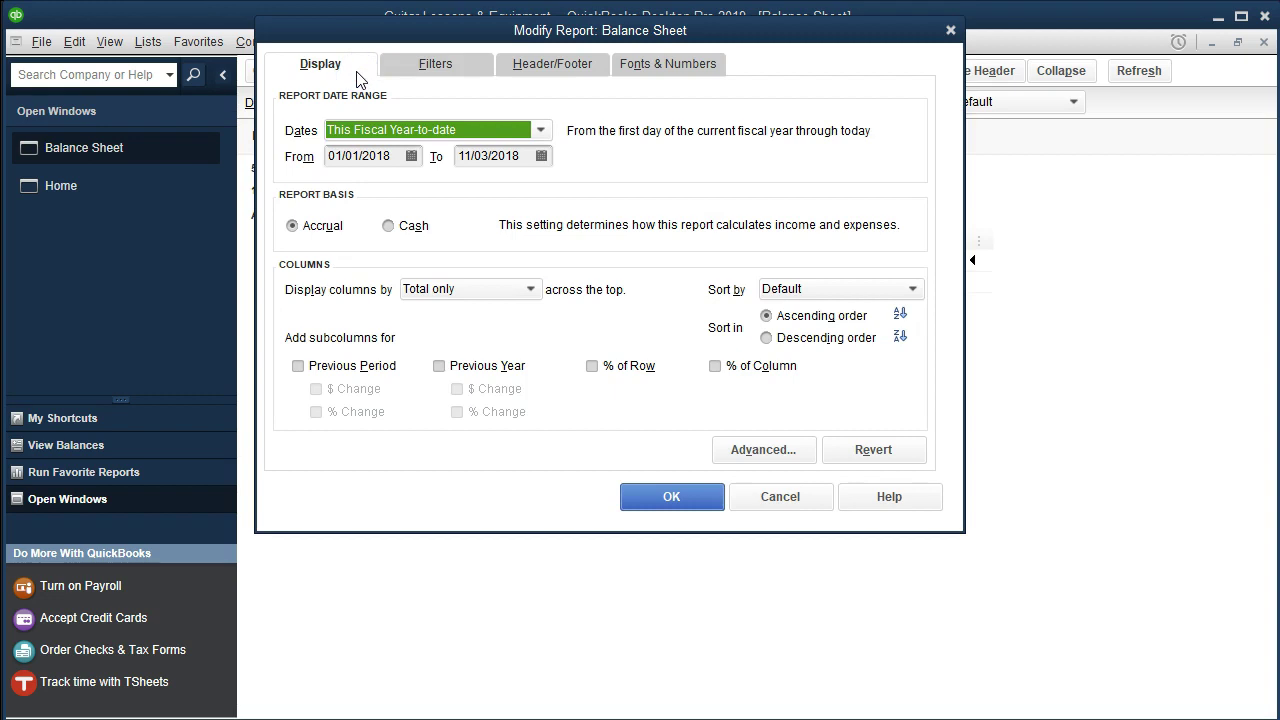
key("Tab")
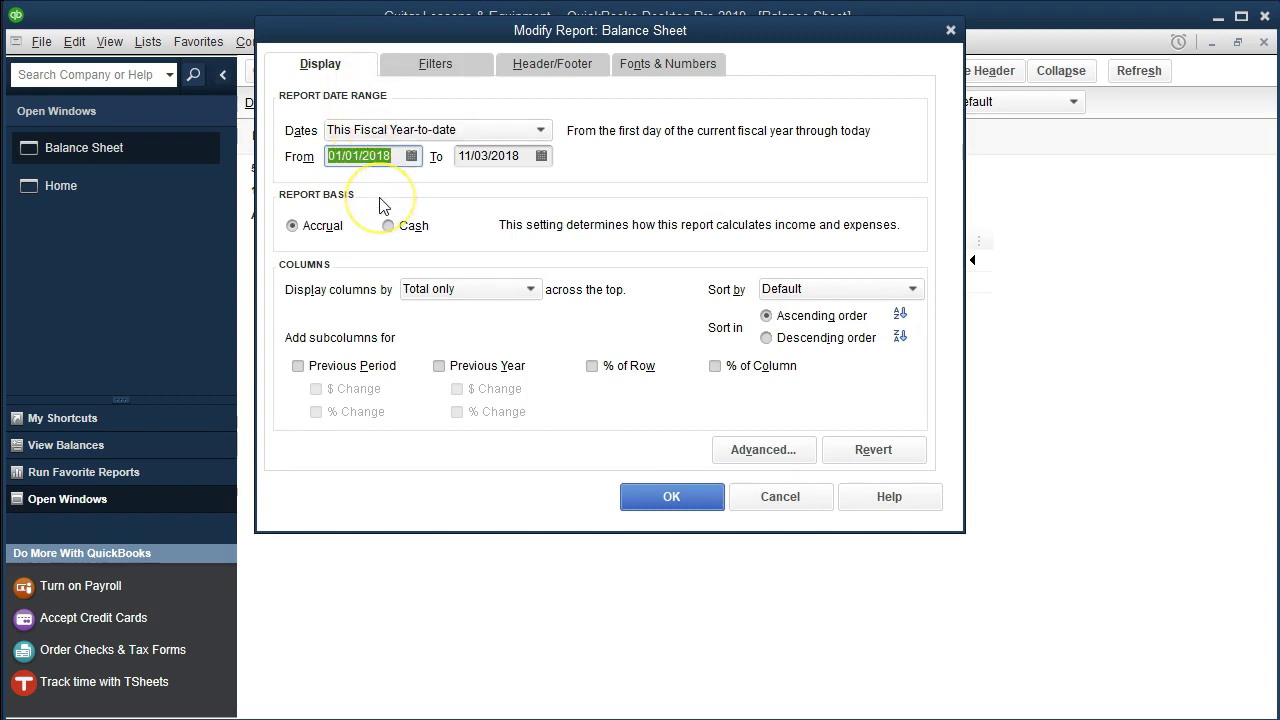
type("010119")
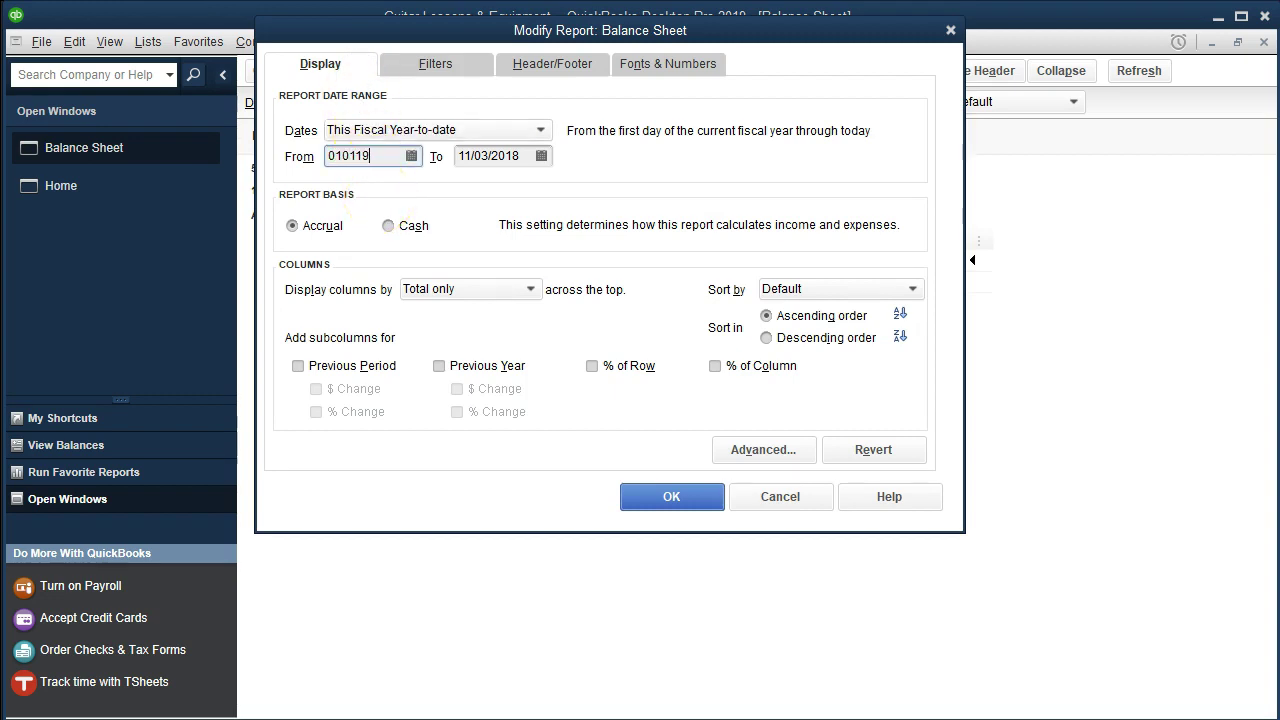
key("Tab")
type("123119")
key("Tab")
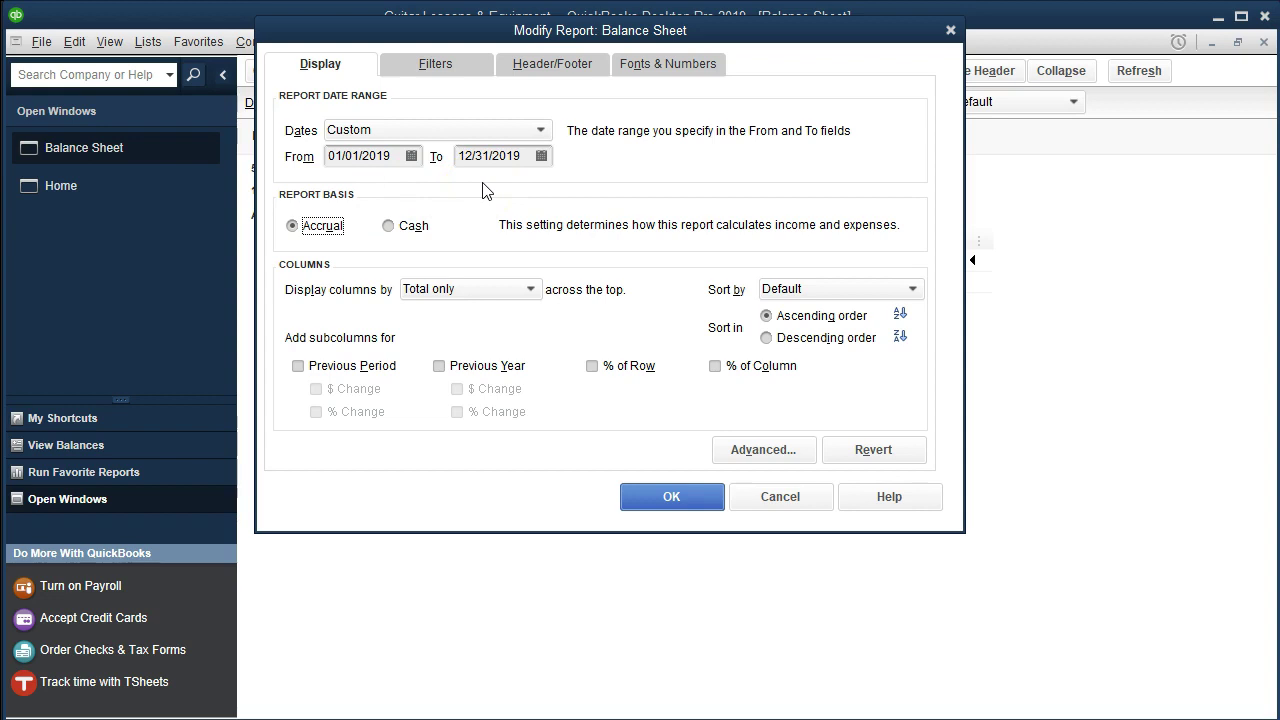
- Set the report's column label font size to 11 and apply the report modifications
left_click(665, 76)
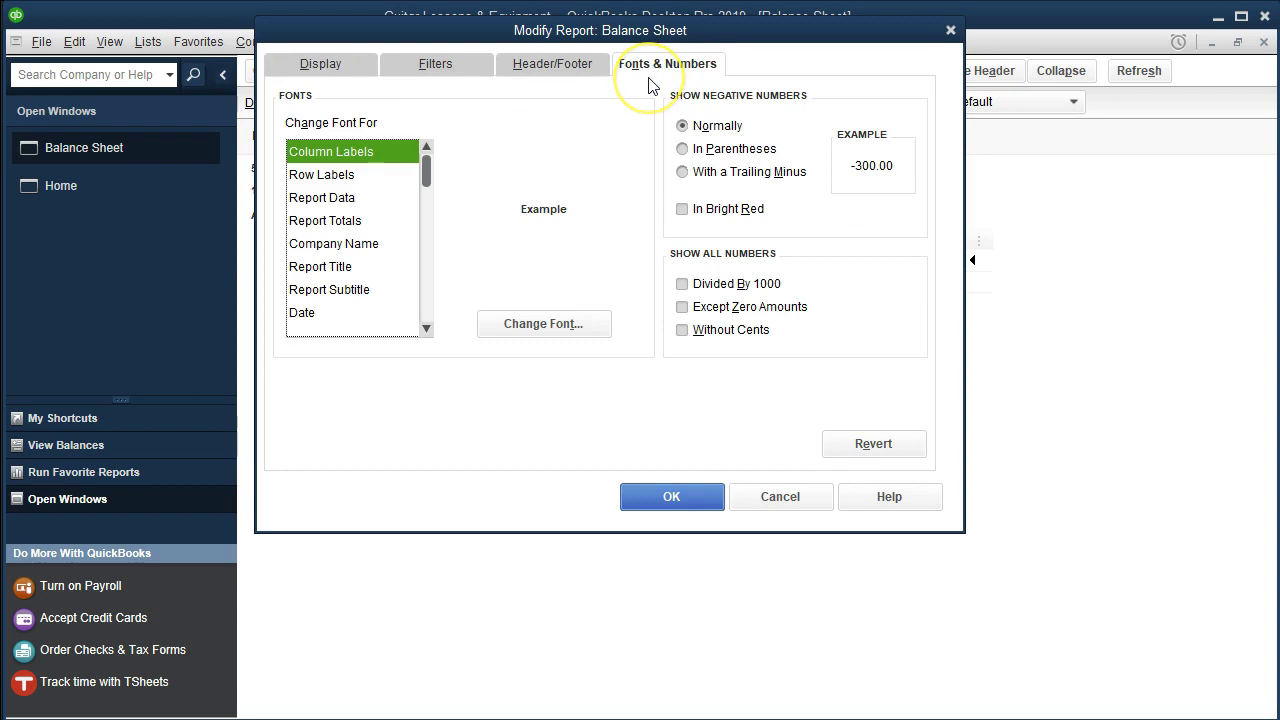
left_click(583, 323)
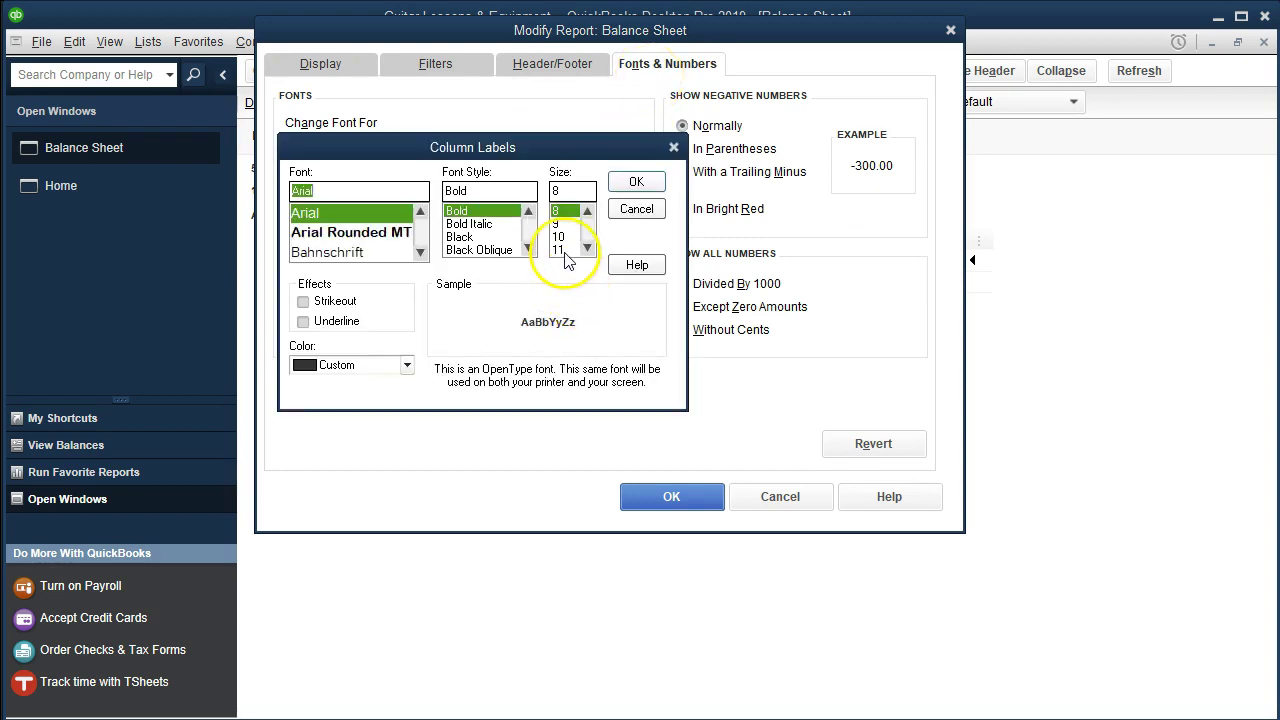
left_click(558, 249)
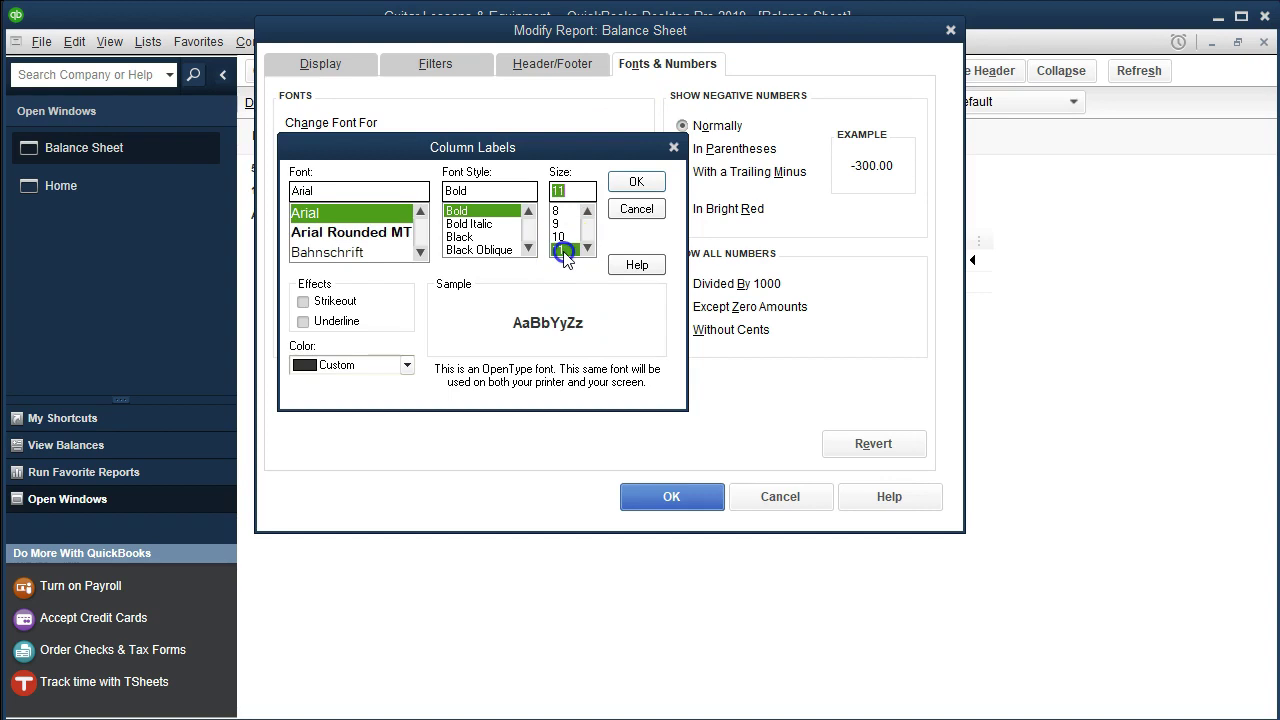
left_click(617, 181)
left_click(550, 157)
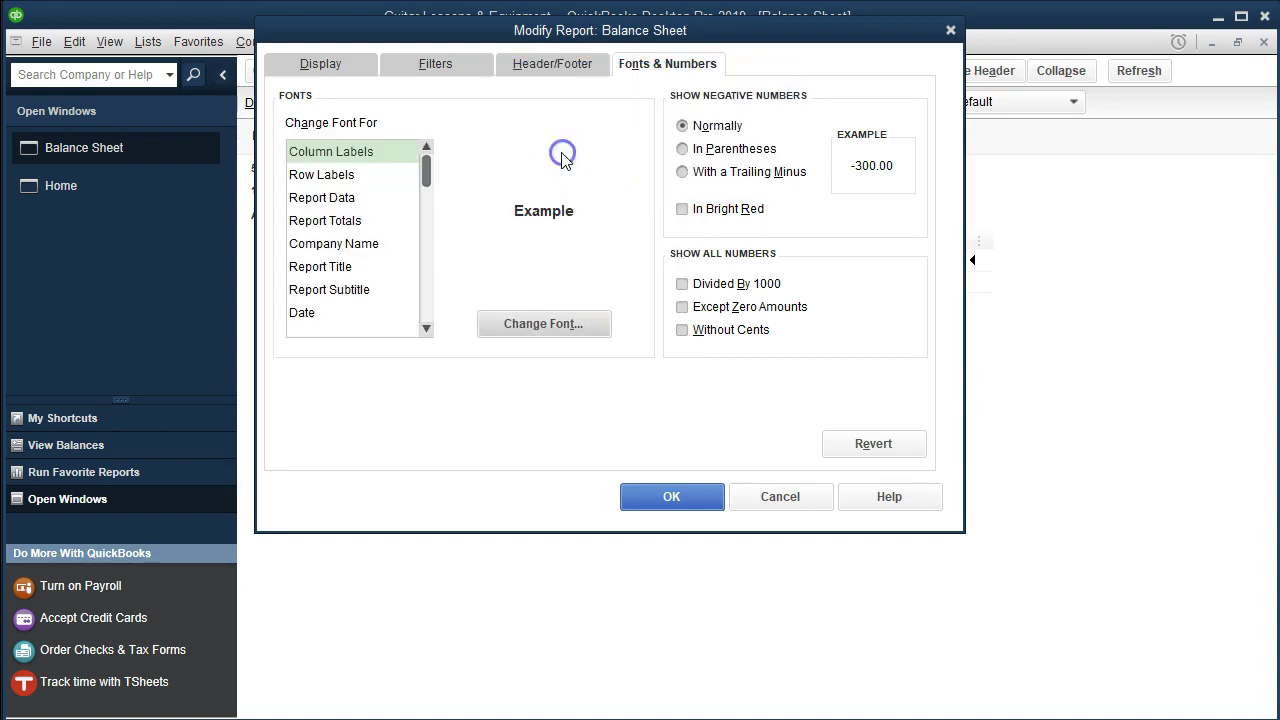
left_click(665, 498)
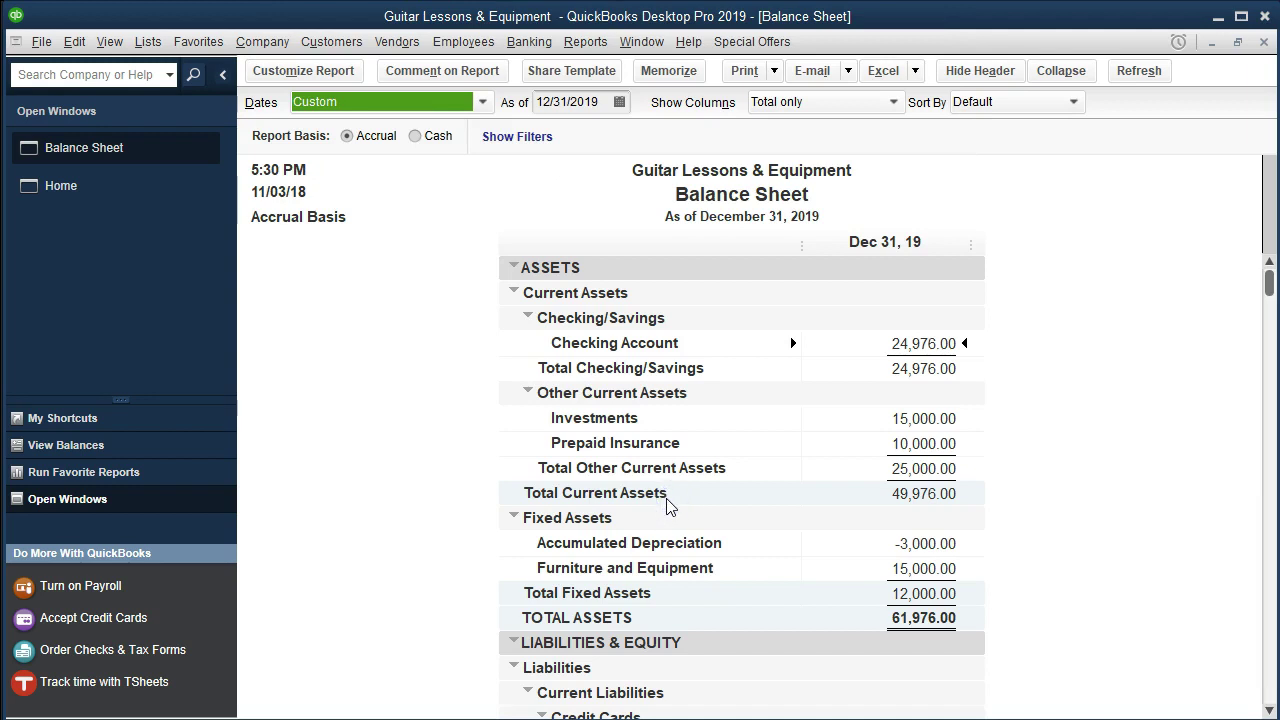
- Change the balance sheet's as-of date to 12/31/2020
scroll(667, 505, "down", 7)
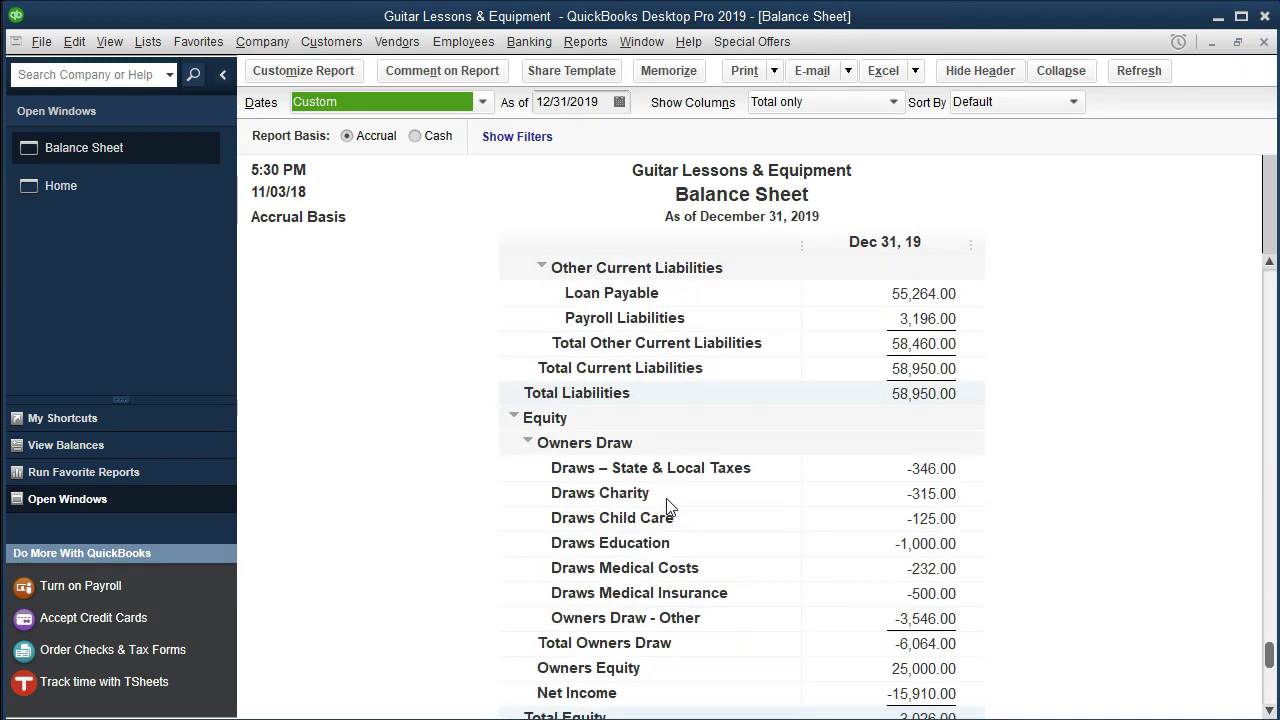
scroll(667, 505, "down", 1)
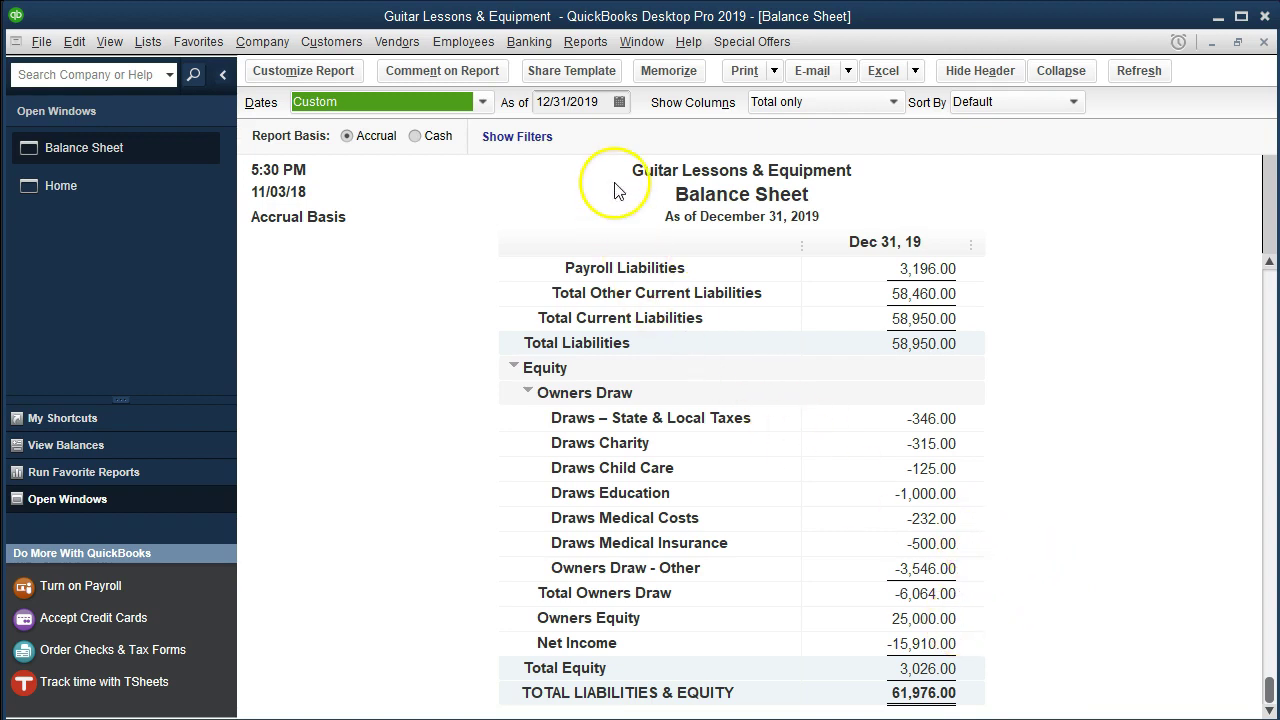
left_click(598, 102)
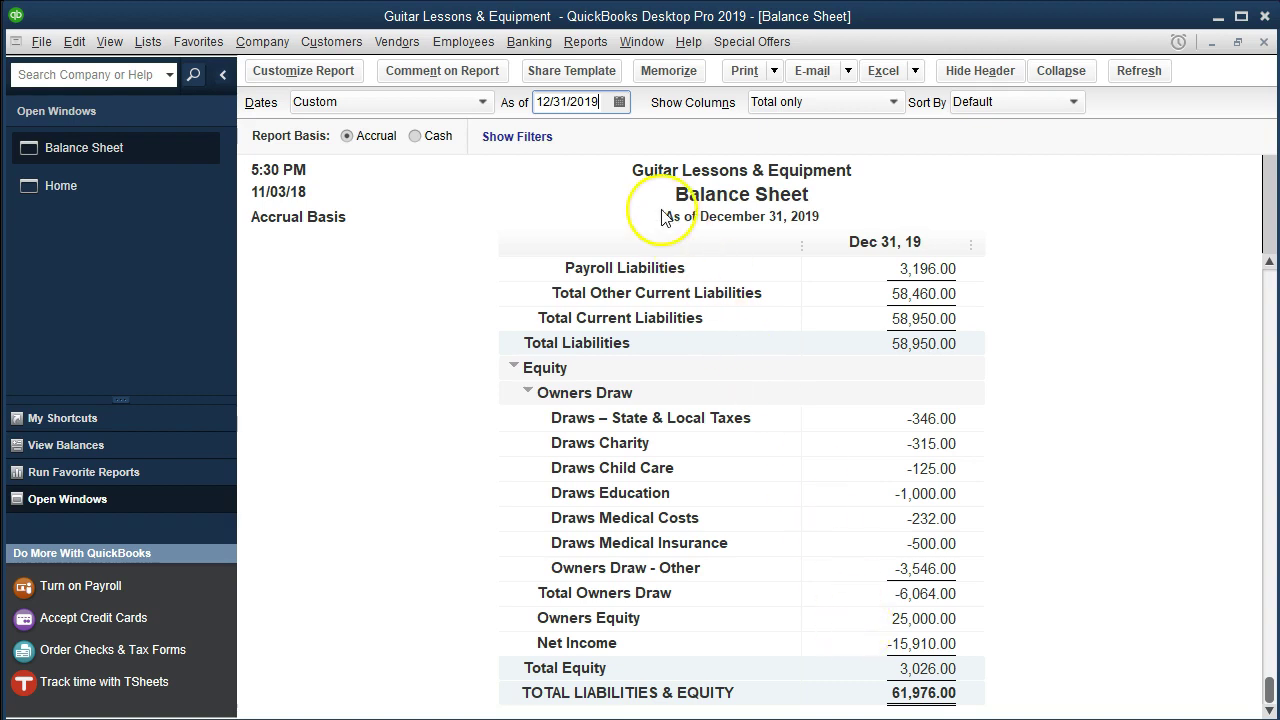
key("BackSpace")
key("BackSpace")
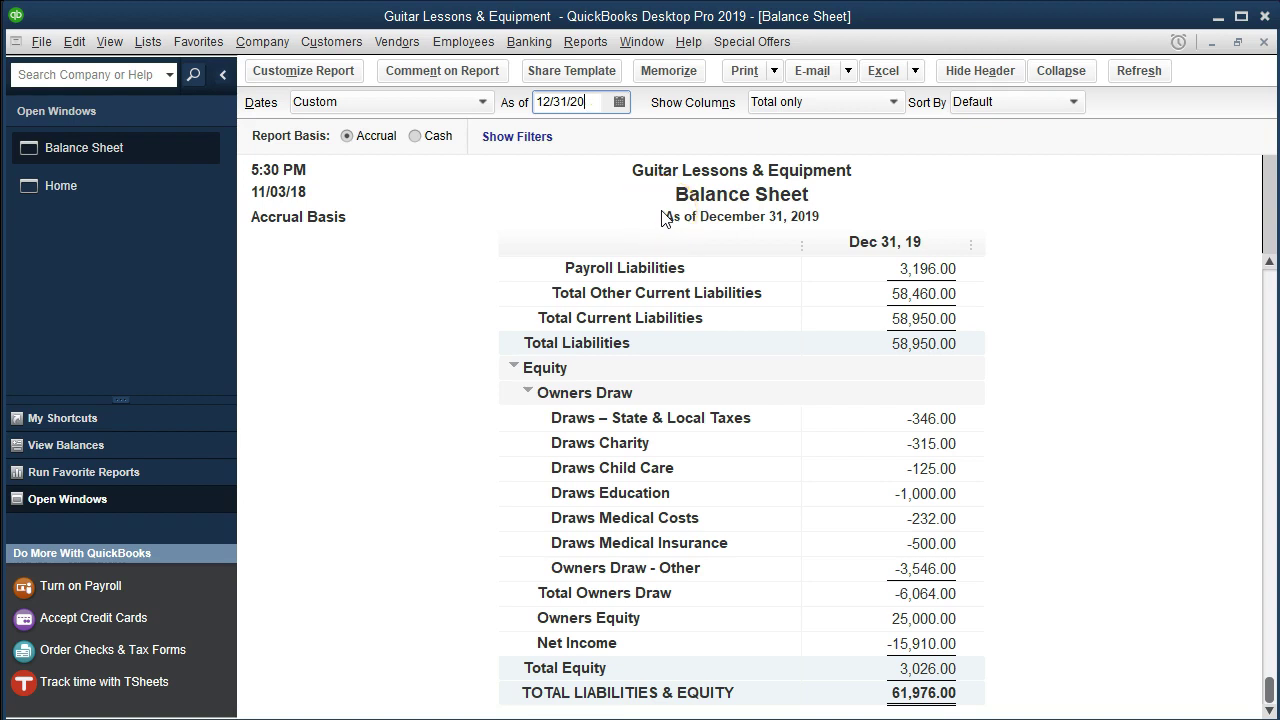
type("20")
left_click(470, 530)
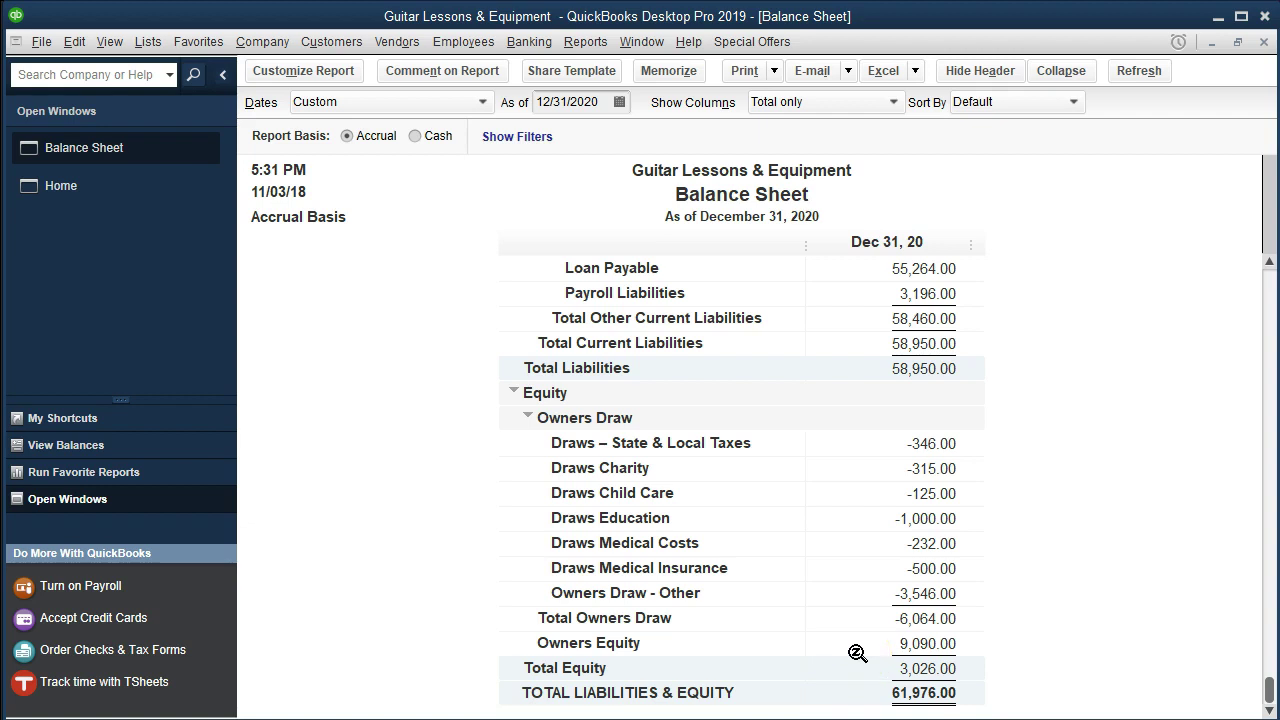
- Examine the individual owners draw amounts in the equity section, along with the assets and liabilities
left_click(890, 592)
left_click(893, 568)
left_click(894, 543)
left_click(894, 518)
left_click(893, 493)
left_click(892, 468)
left_click(893, 443)
scroll(897, 441, "up", 4)
scroll(897, 441, "up", 3)
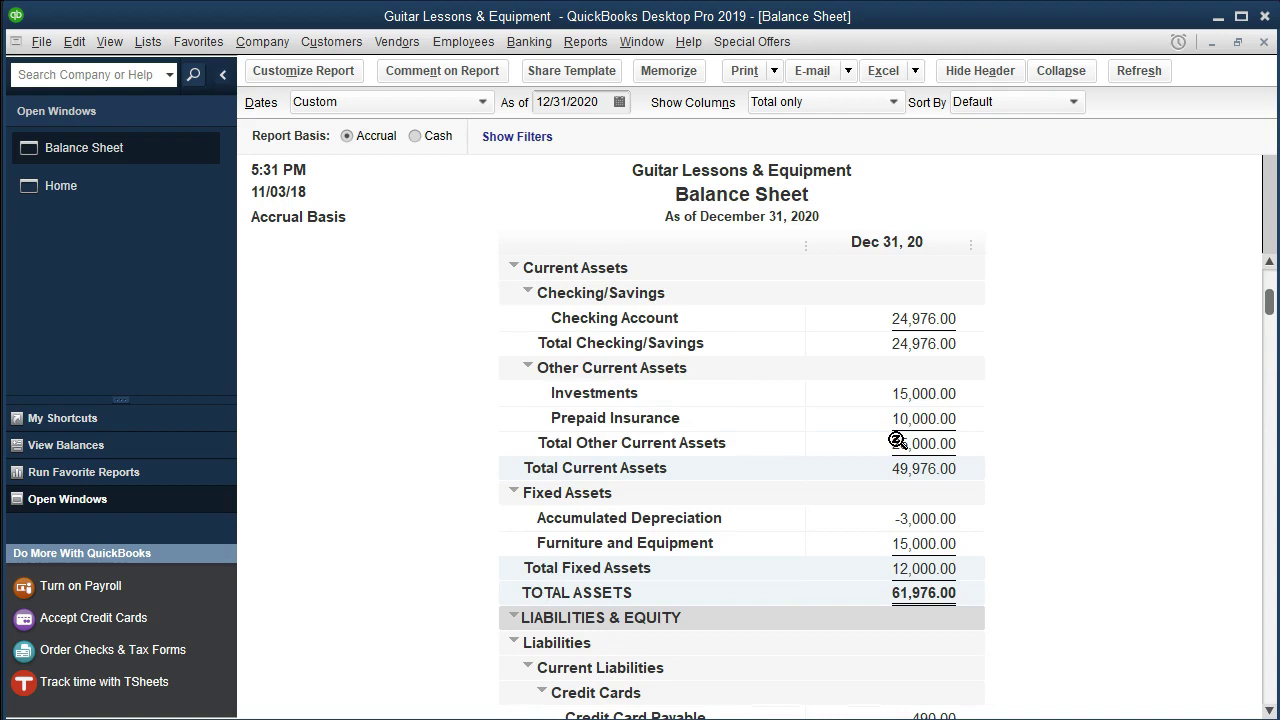
scroll(897, 441, "down", 7)
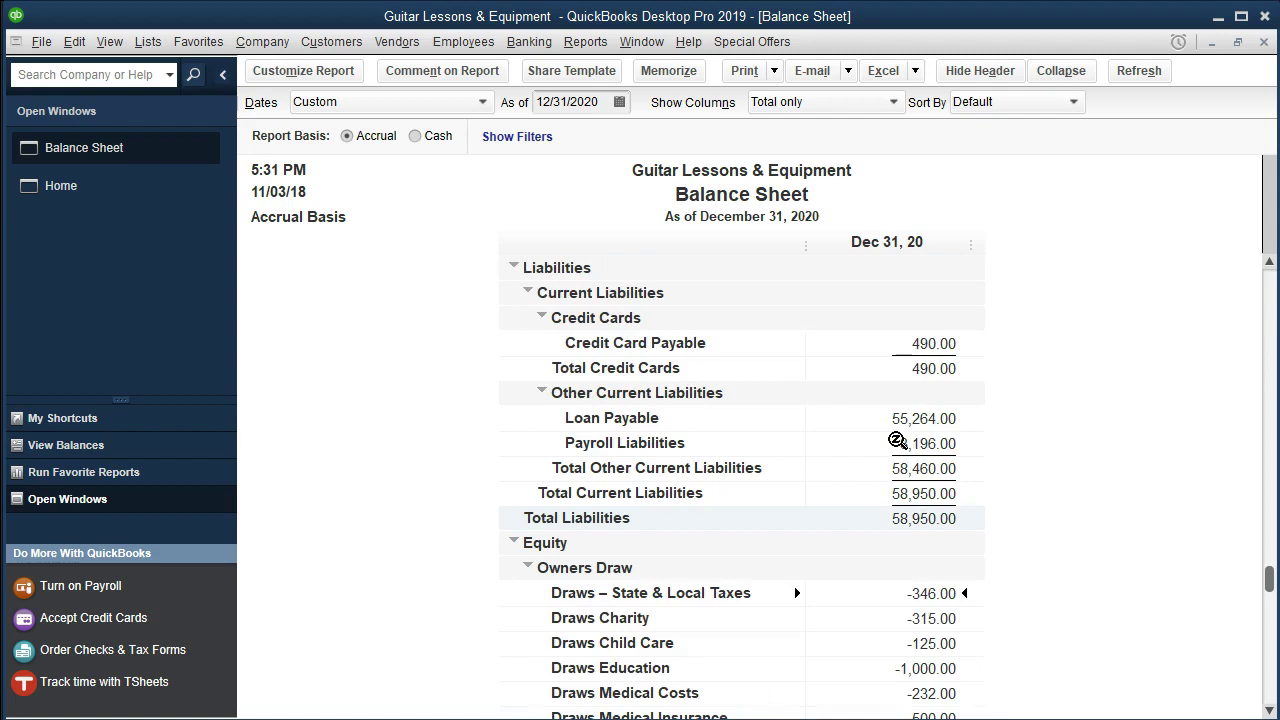
- View the transaction detail behind the Draws – State & Local Taxes amount and return to the balance sheet
left_click(903, 455)
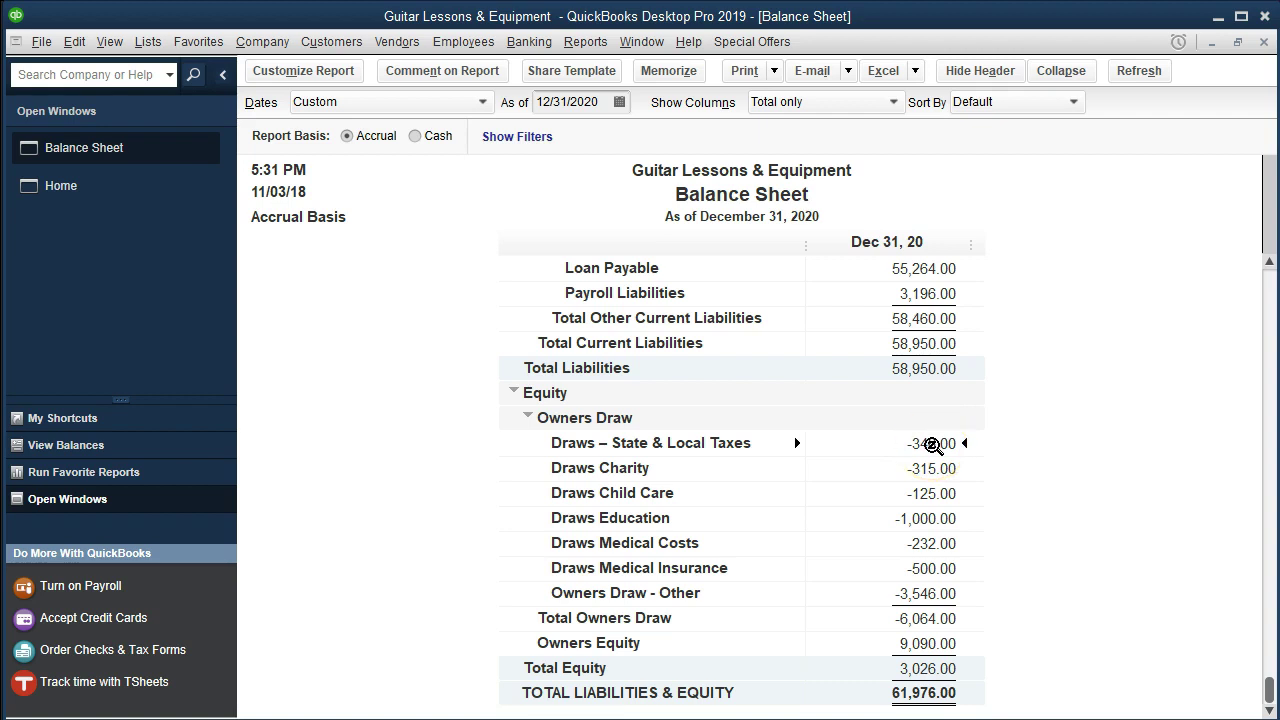
double_click(932, 445)
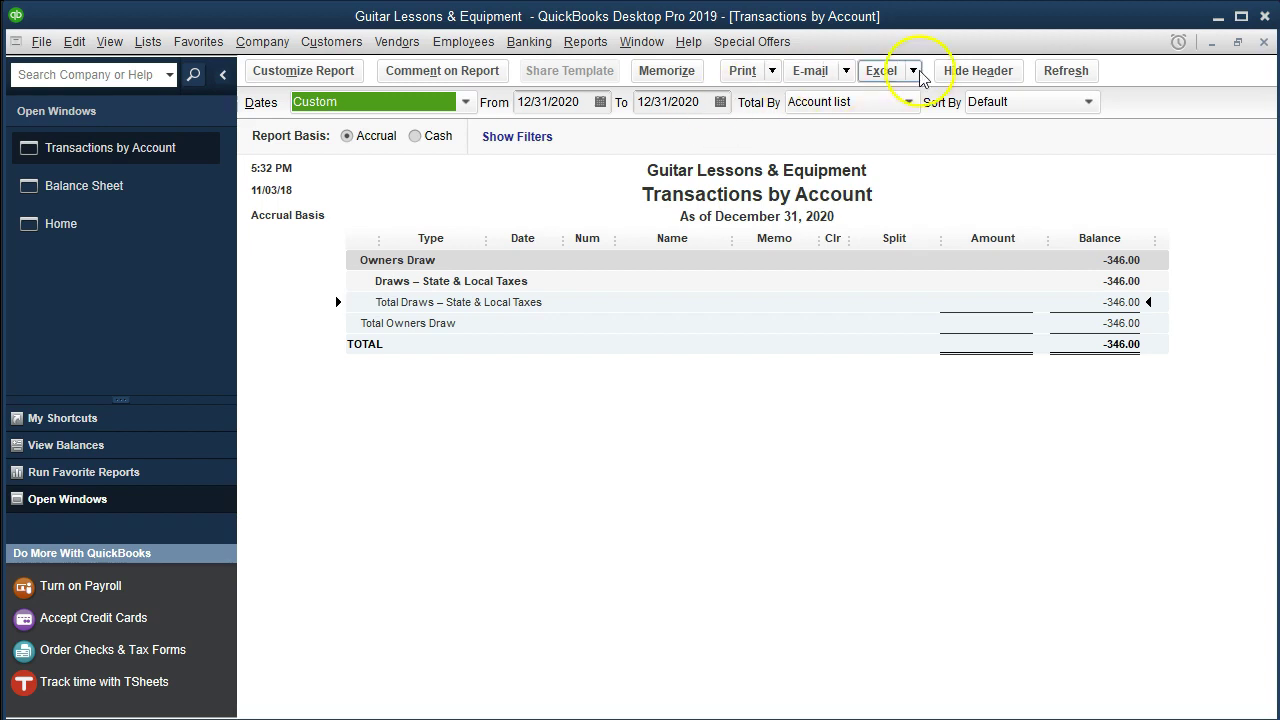
left_click(1266, 43)
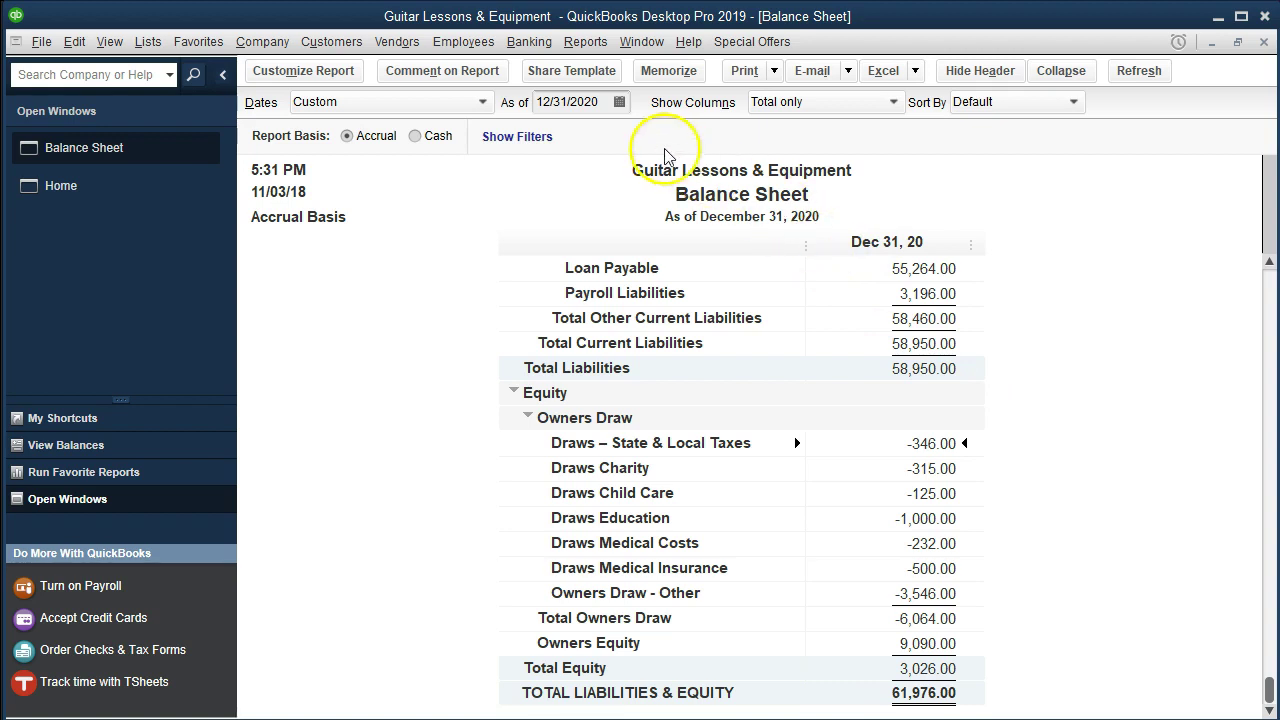
- Open the Checking Account register and date a new entry 06/15/2020
left_click(538, 48)
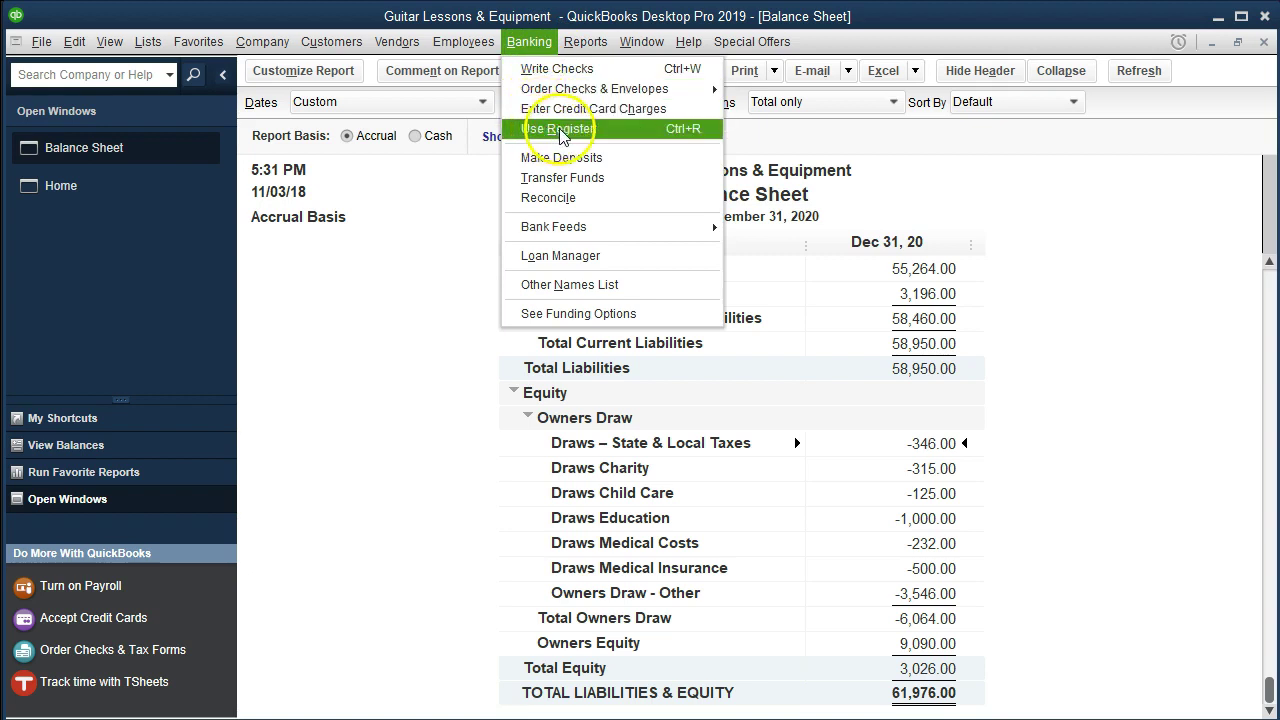
left_click(605, 129)
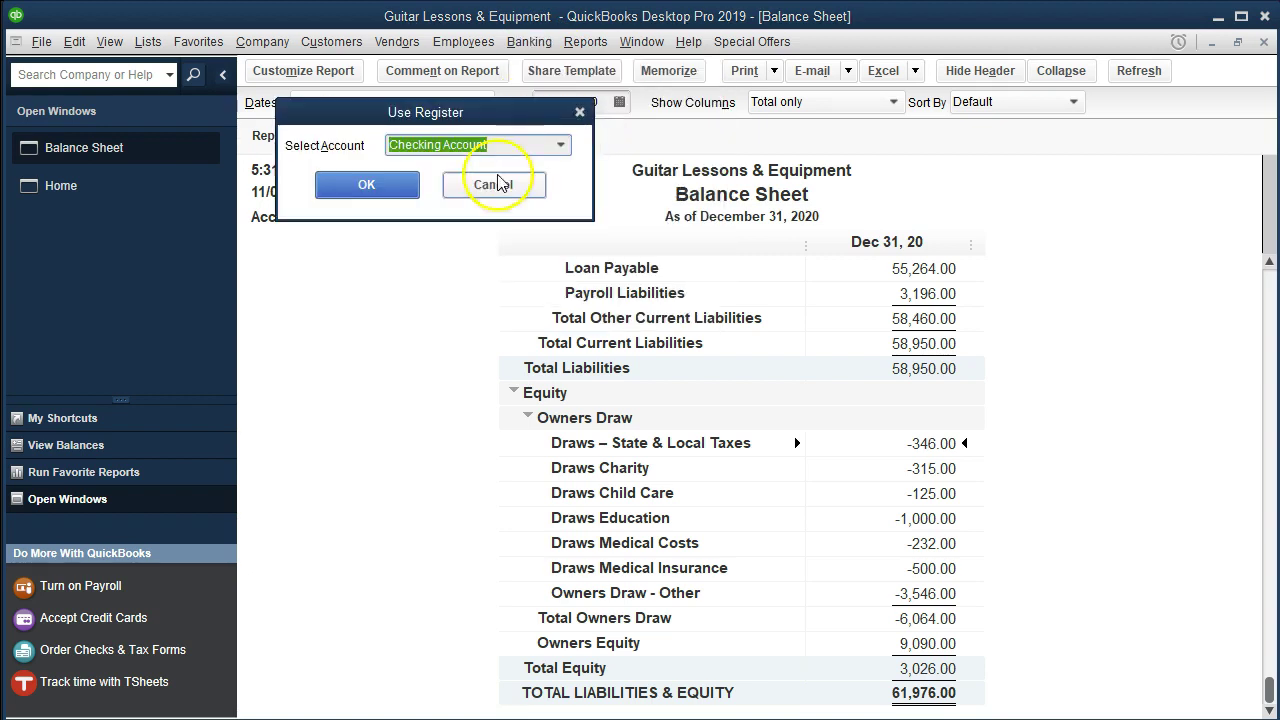
left_click(408, 186)
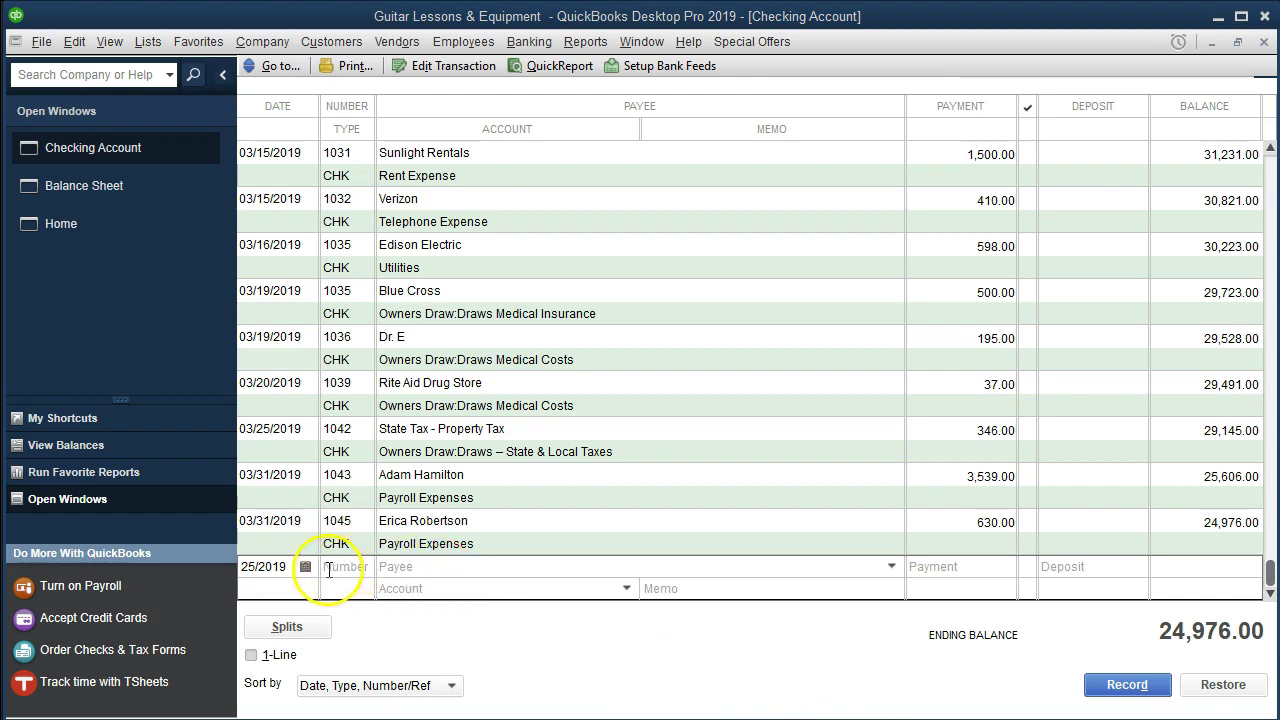
left_click_drag(271, 566, 196, 566)
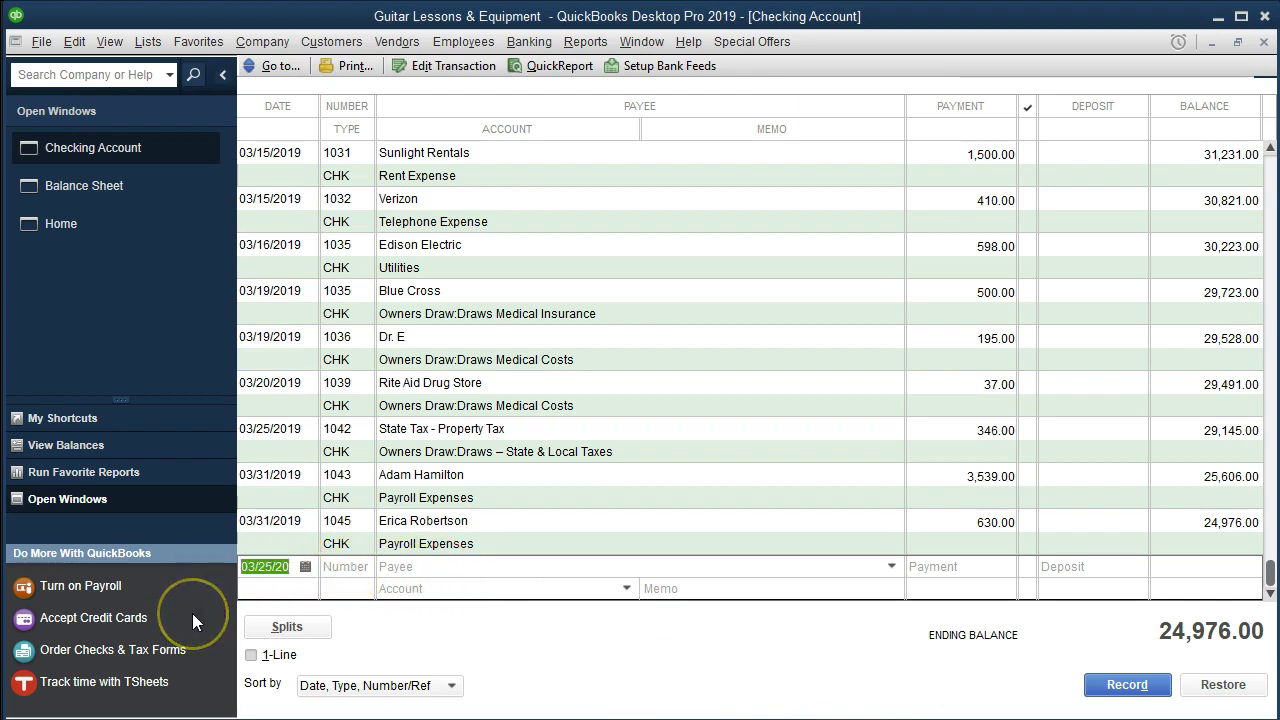
type("0615")
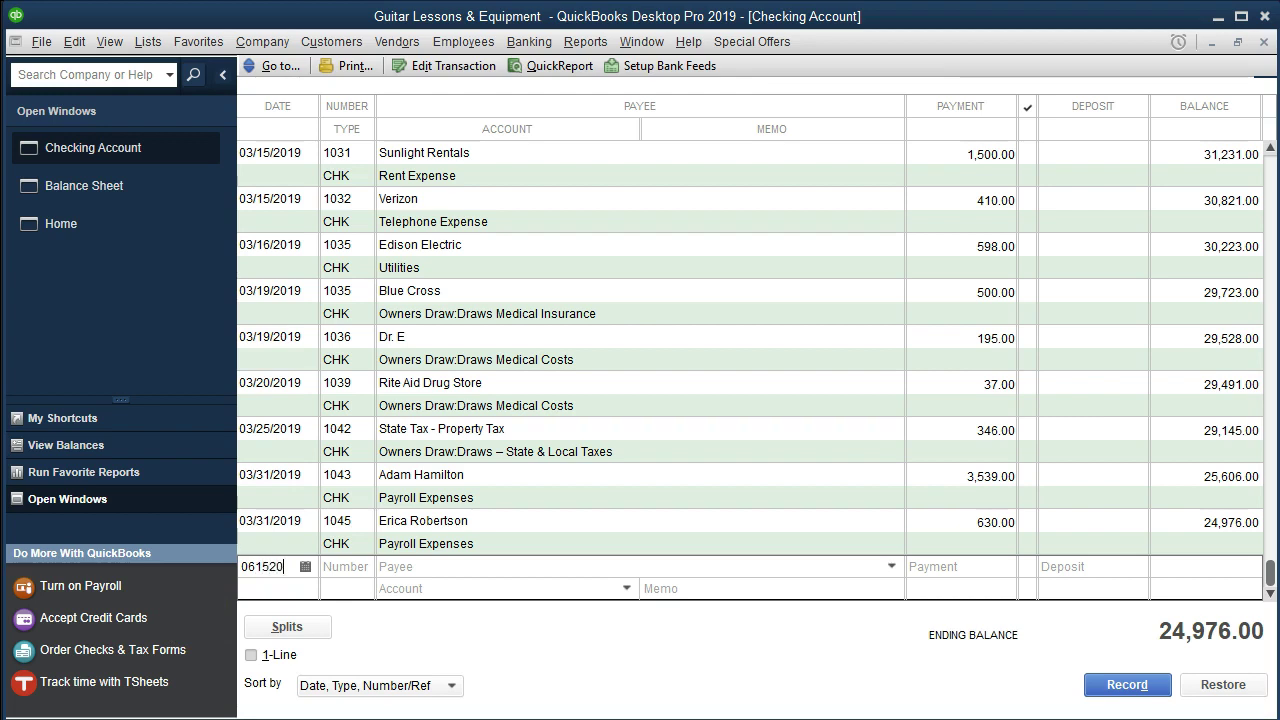
key("Tab")
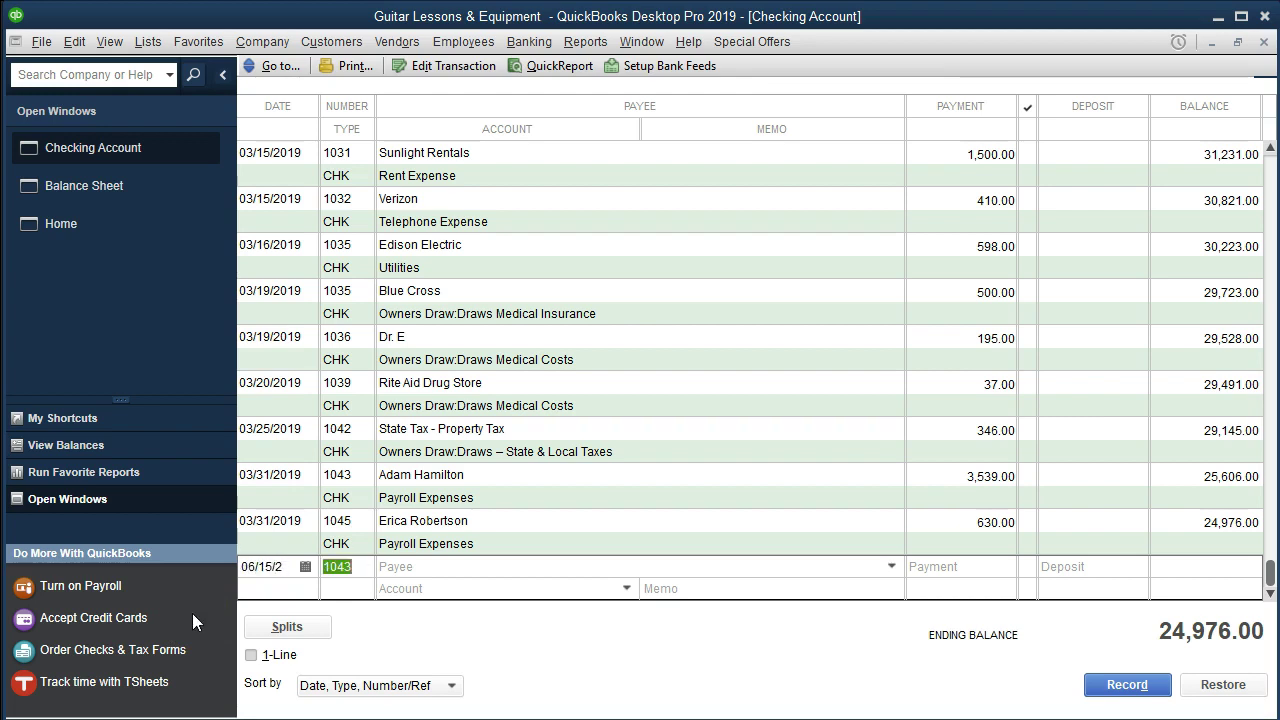
left_click(275, 567)
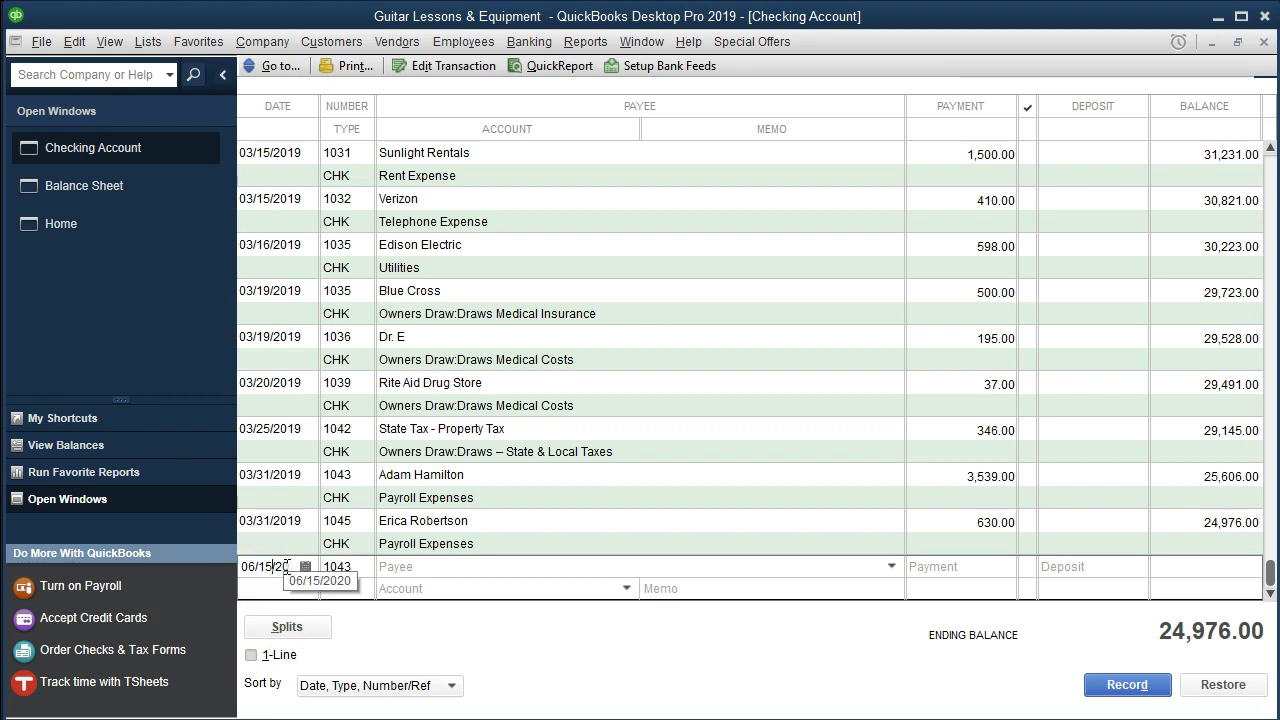
left_click_drag(362, 566, 222, 557)
type("Other")
key("BackSpace")
key("BackSpace")
key("BackSpace")
key("BackSpace")
key("BackSpace")
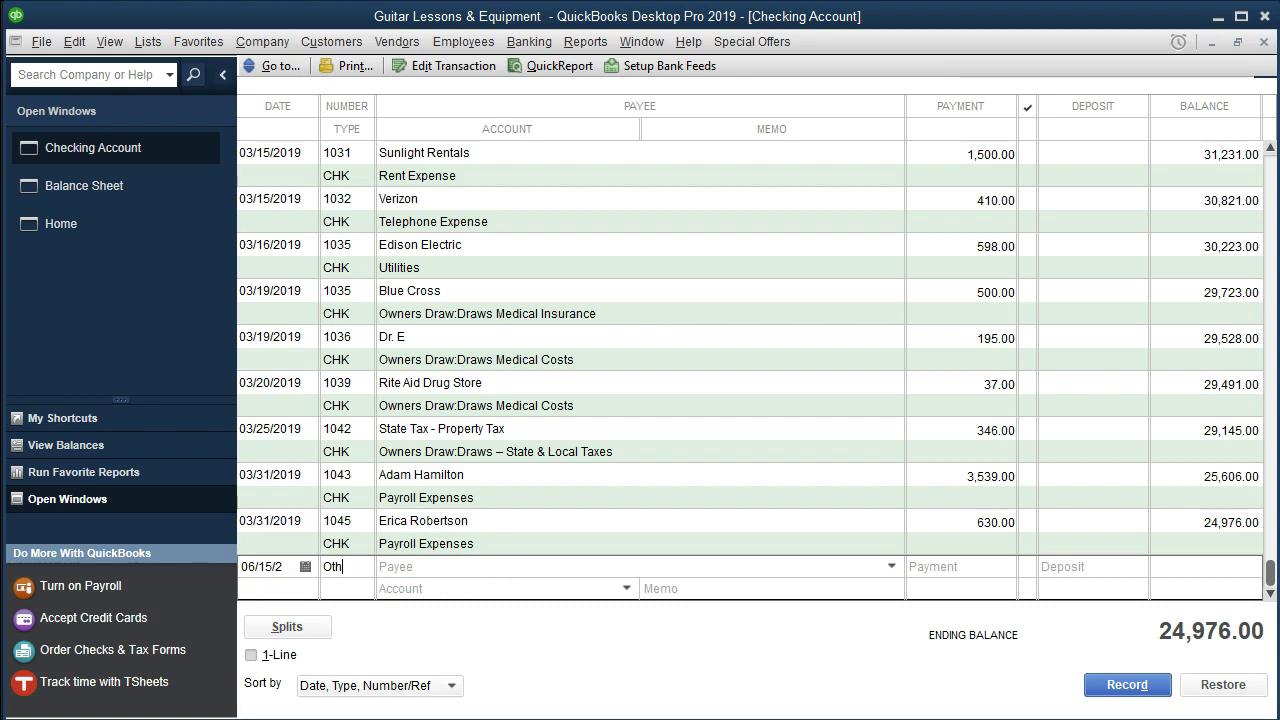
- Record the payment with number Test, payee American Red Cross, amount 300.00 and account Owners Draw:Draws Charity
type("Test")
key("Tab")
type("Am")
key("Tab")
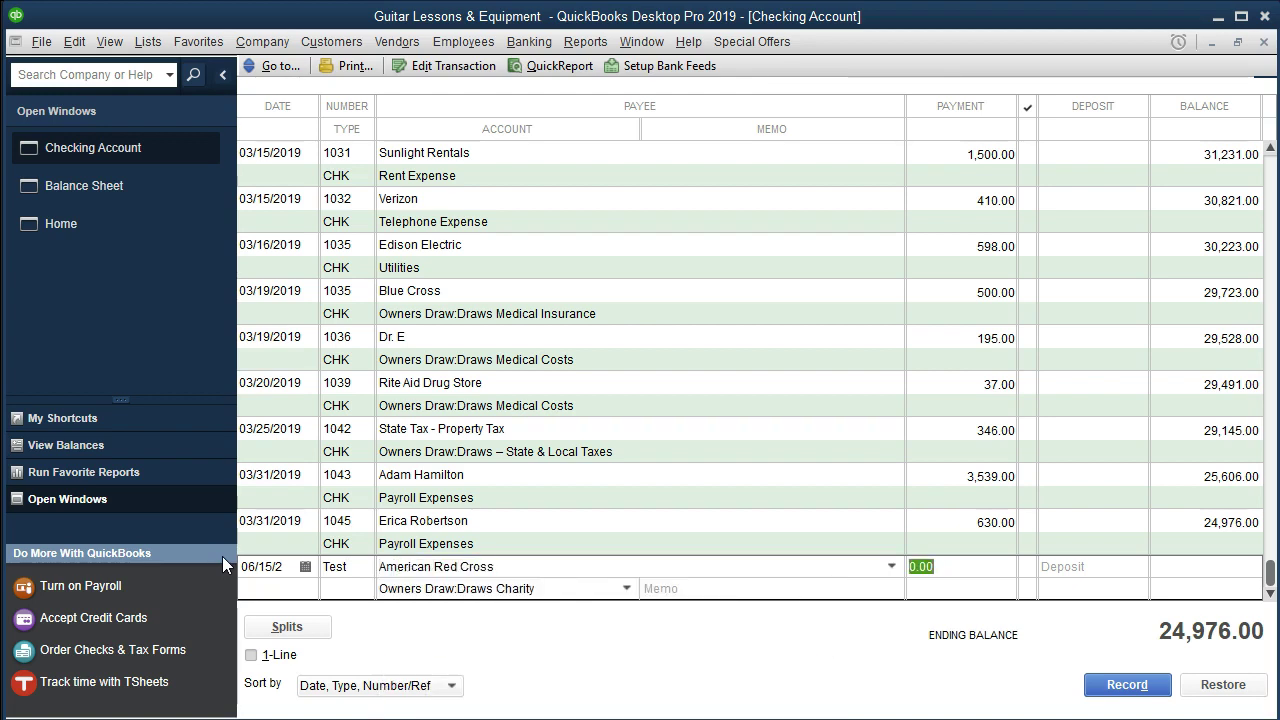
type("300")
key("Tab")
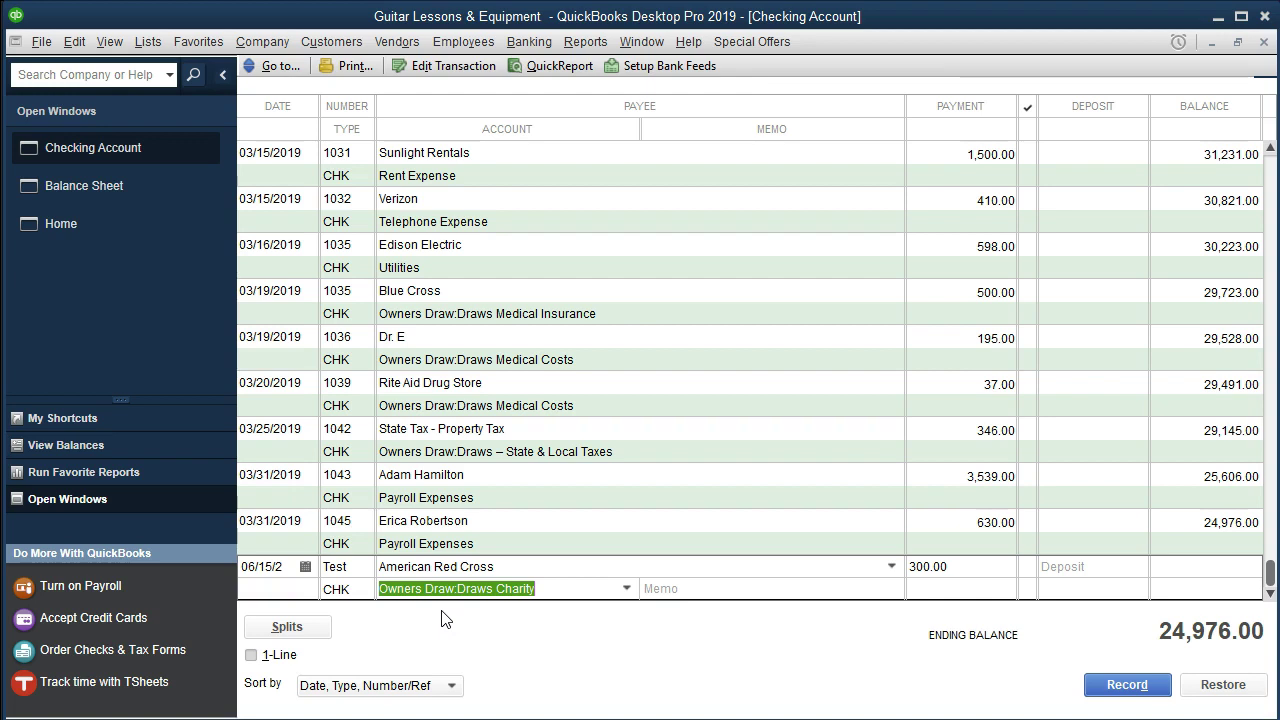
key("Return")
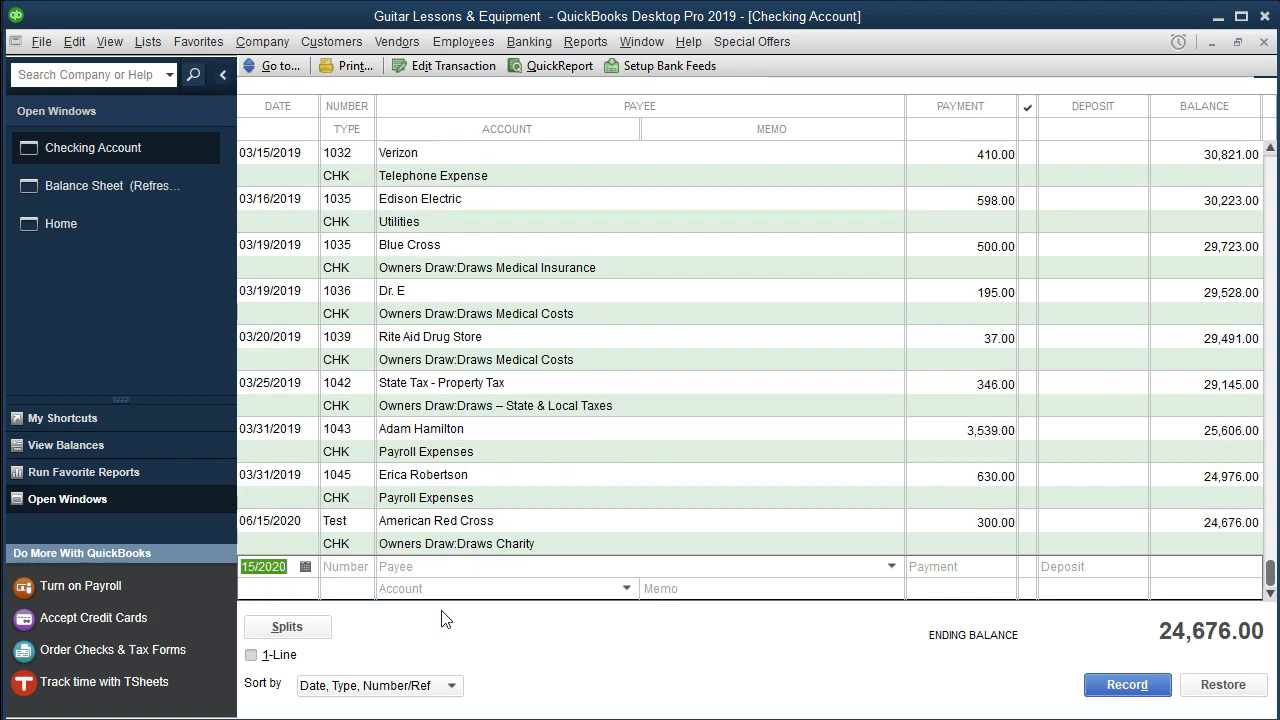
- Record the 06/15/2020 payment with number Test, payee My College, amount 1,020.00 and account Owners Draw:Draws Education
key("Tab")
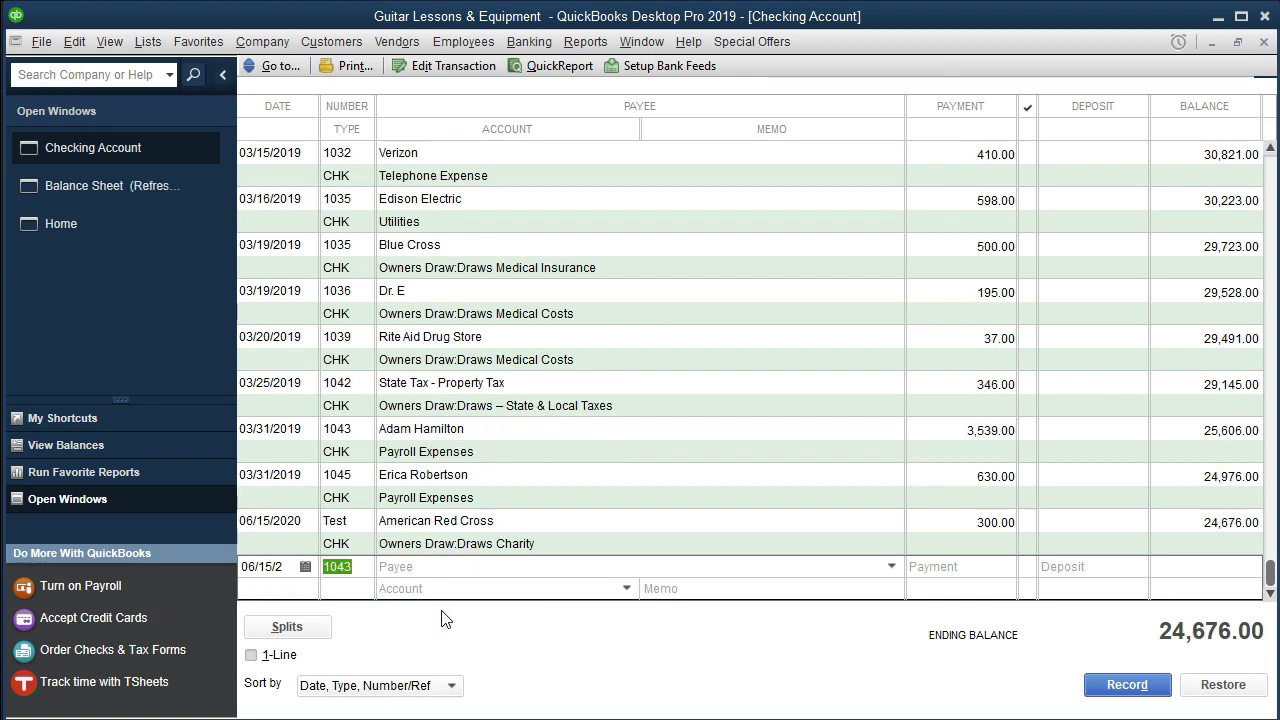
type("Test")
key("Tab")
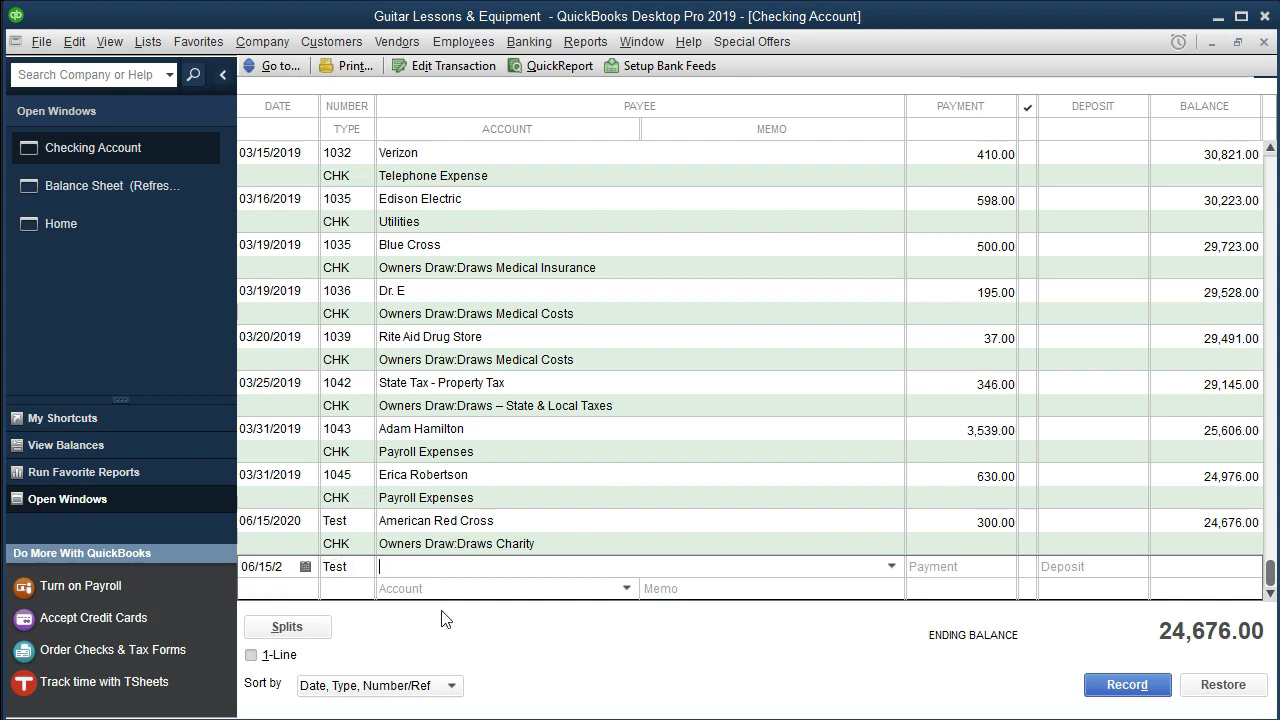
type("My College")
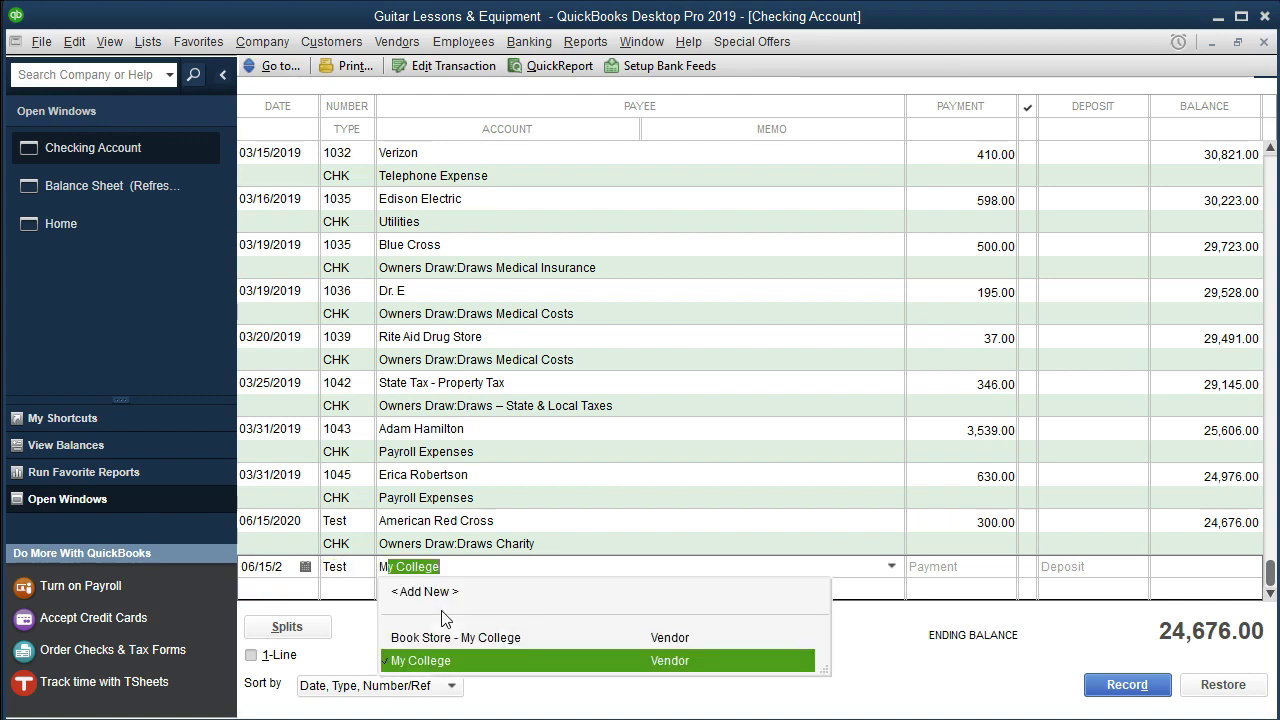
key("Tab")
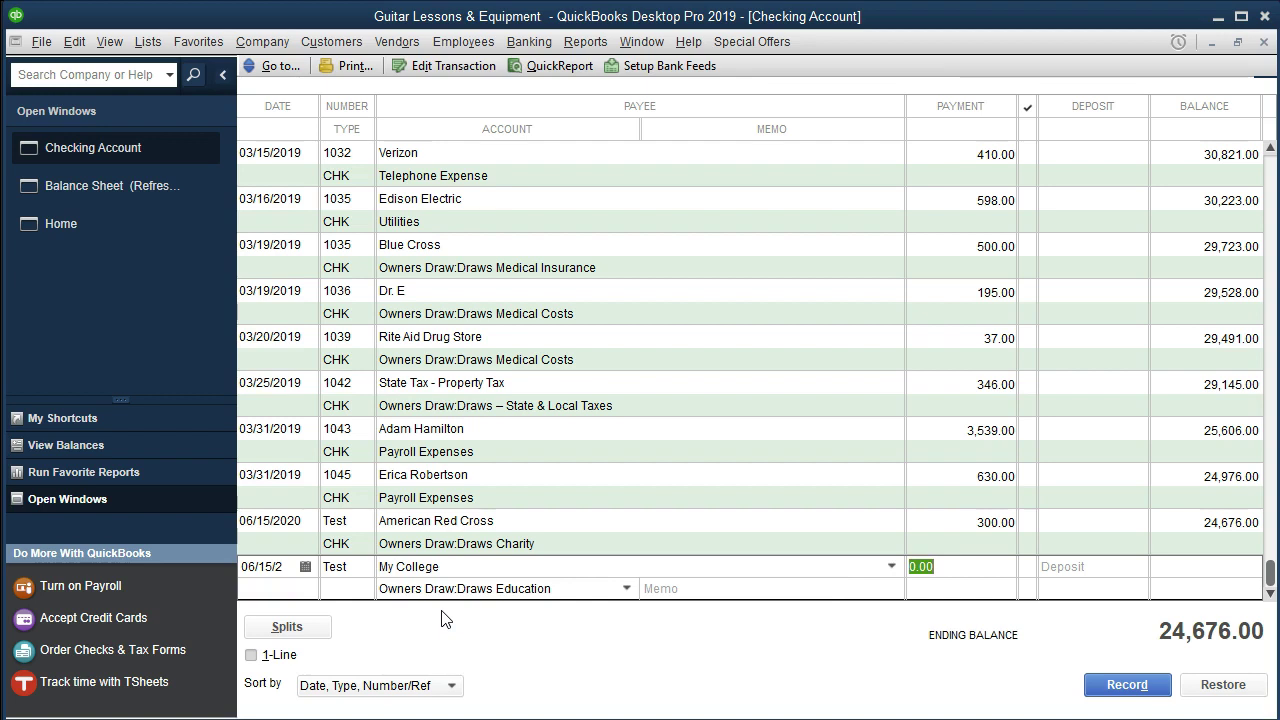
type("1020")
key("Tab")
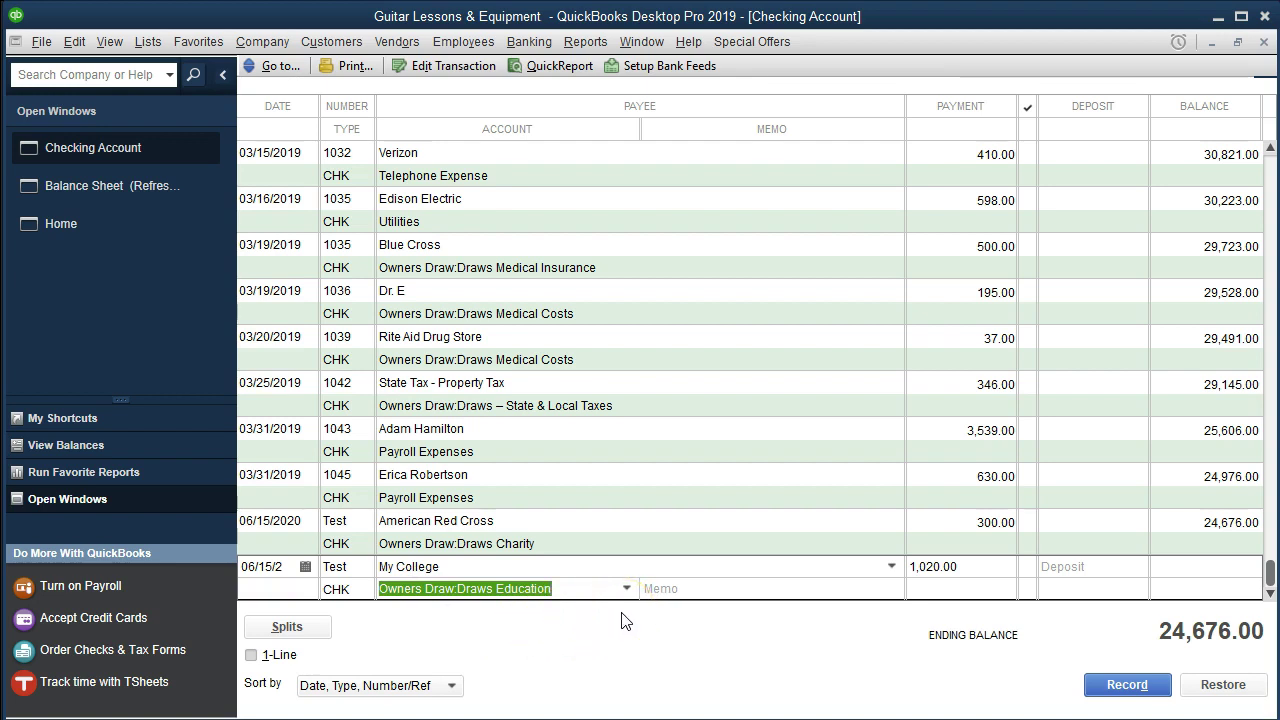
key("Return")
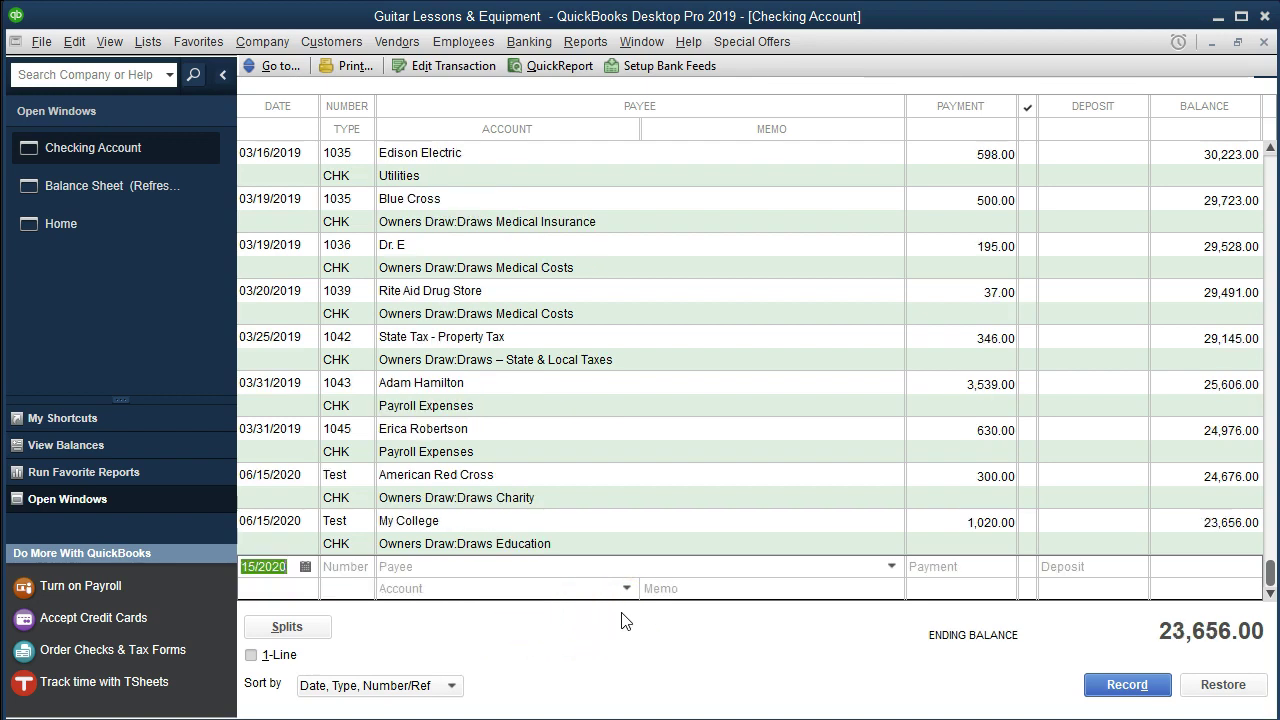
- Record the 06/15/2020 payment with number Test, payee E's Child Care, amount 390.00 and account Owners Draw:Draws Child Care
key("Tab")
type("Test")
key("Tab")
key("Tab")
left_click(514, 566)
type("E's Child Care")
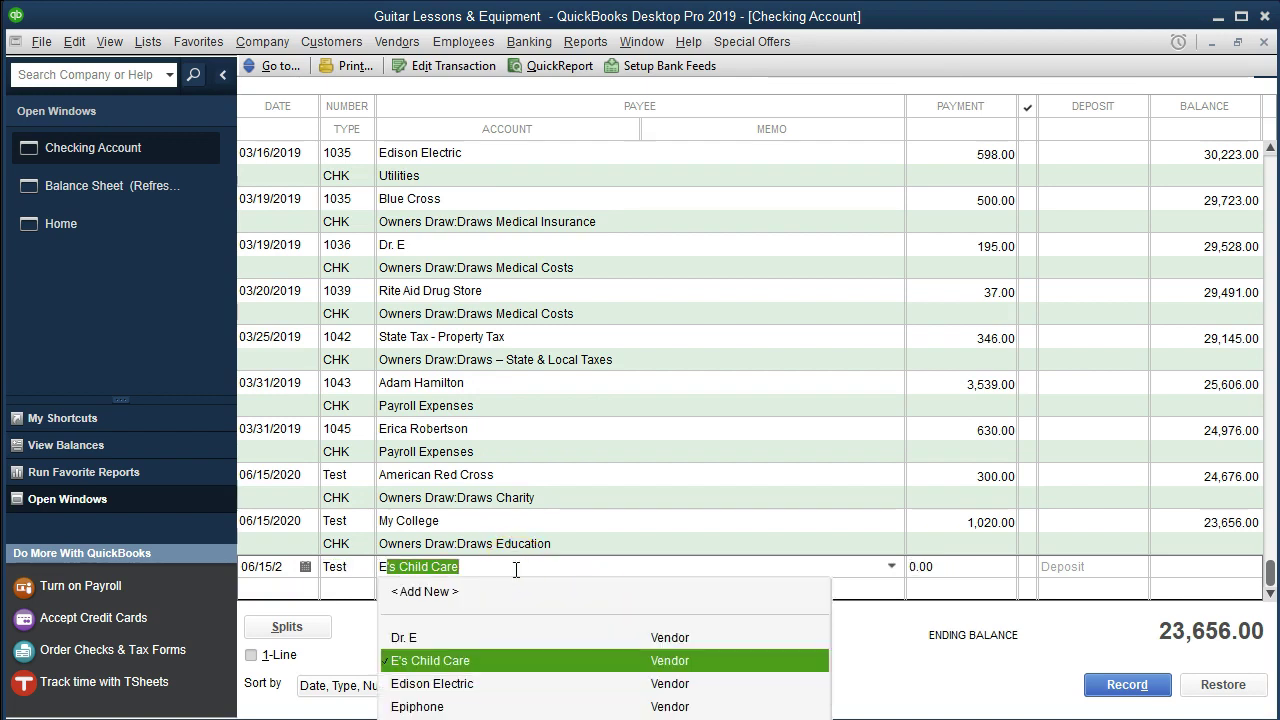
key("Tab")
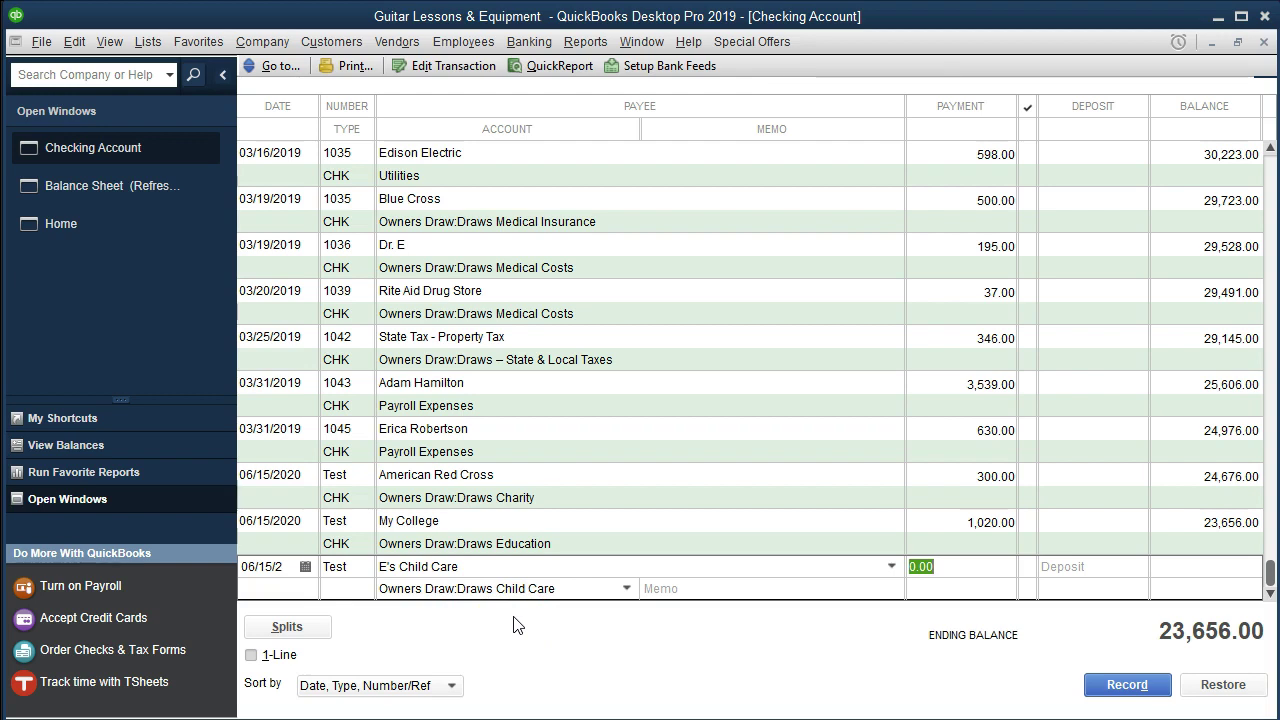
type("390")
key("Tab")
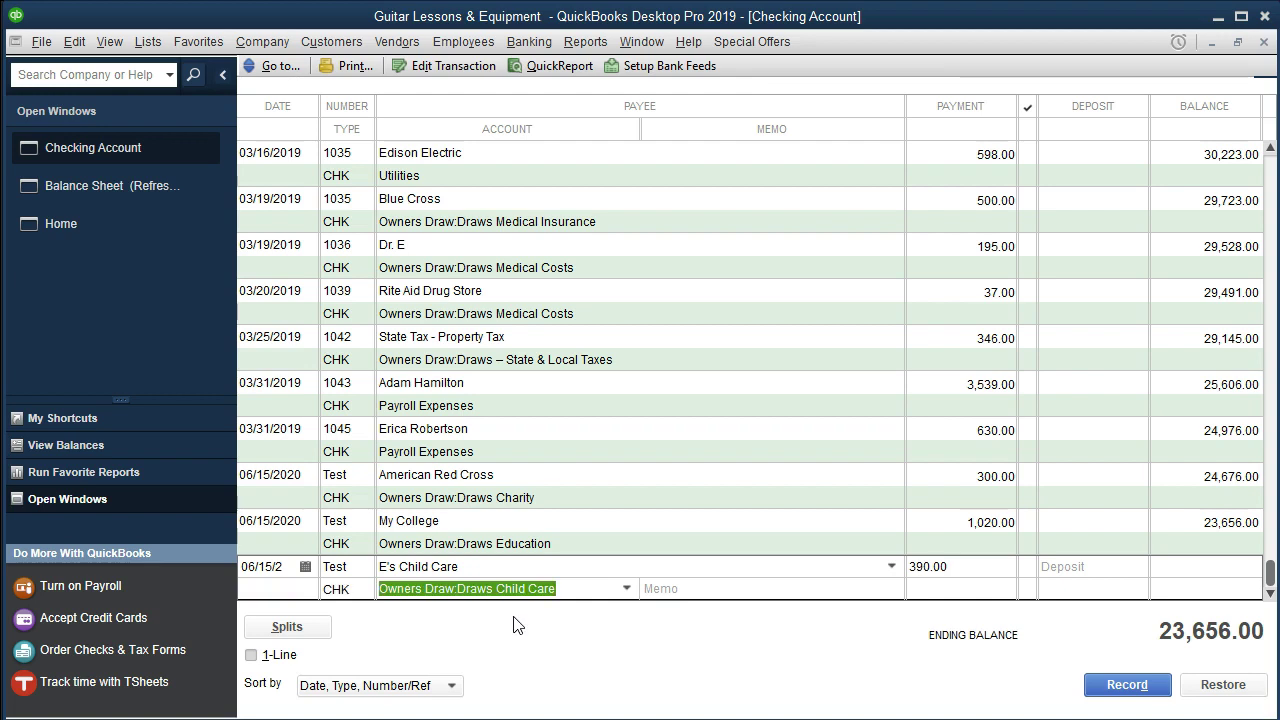
key("Return")
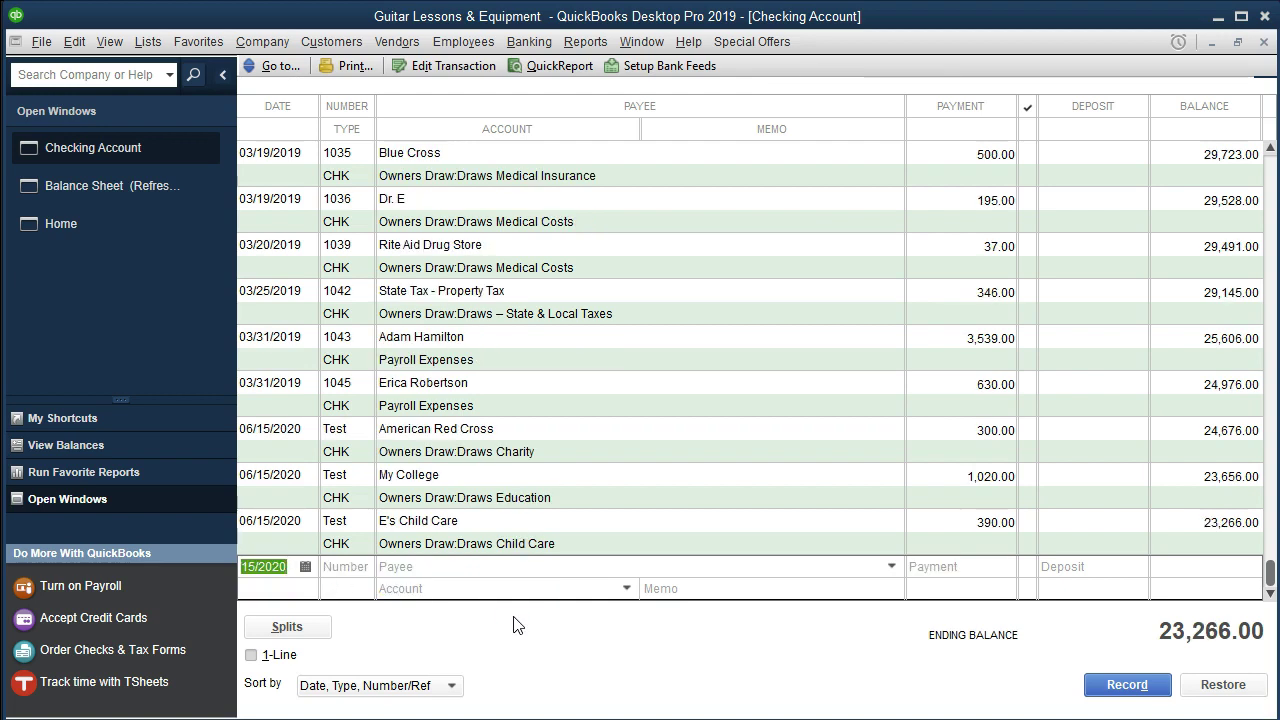
- Record the 06/15/2020 payment with number Test, payee Blue Cross, amount 630.00 and account Owners Draw:Draws Medical Insurance
key("Tab")
type("Test")
key("Tab")
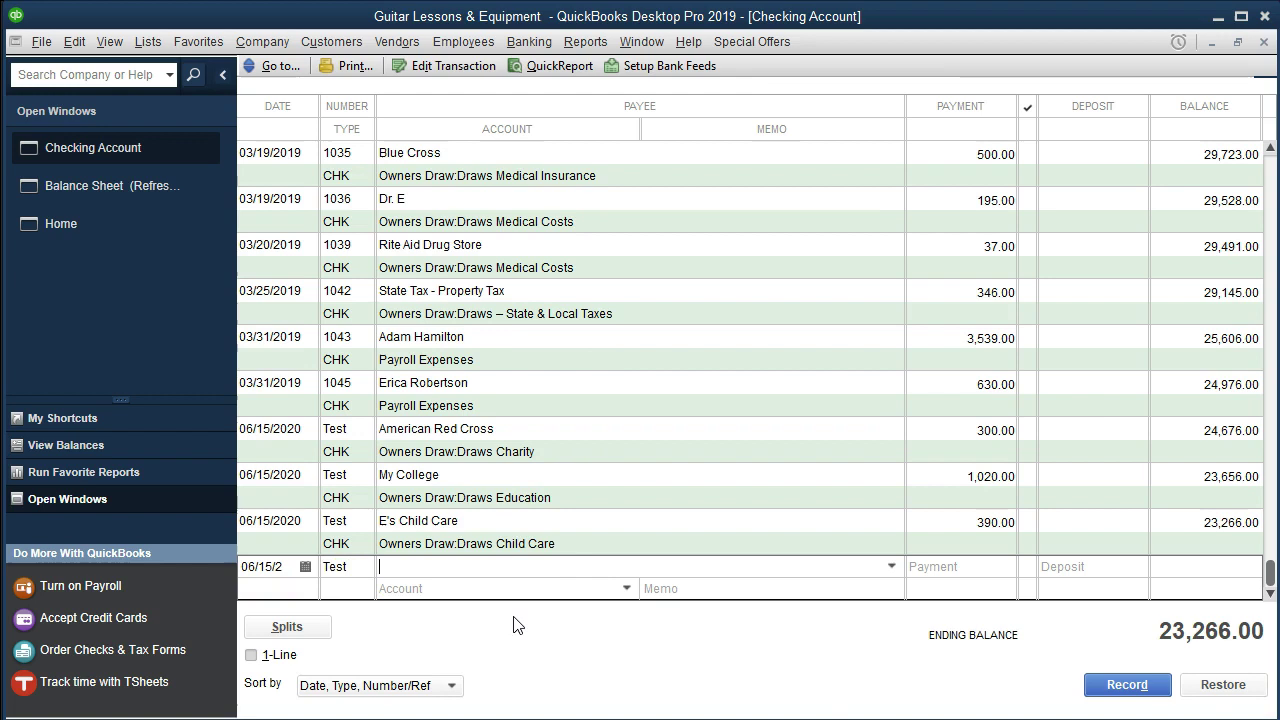
type("Blue")
type(" Cross")
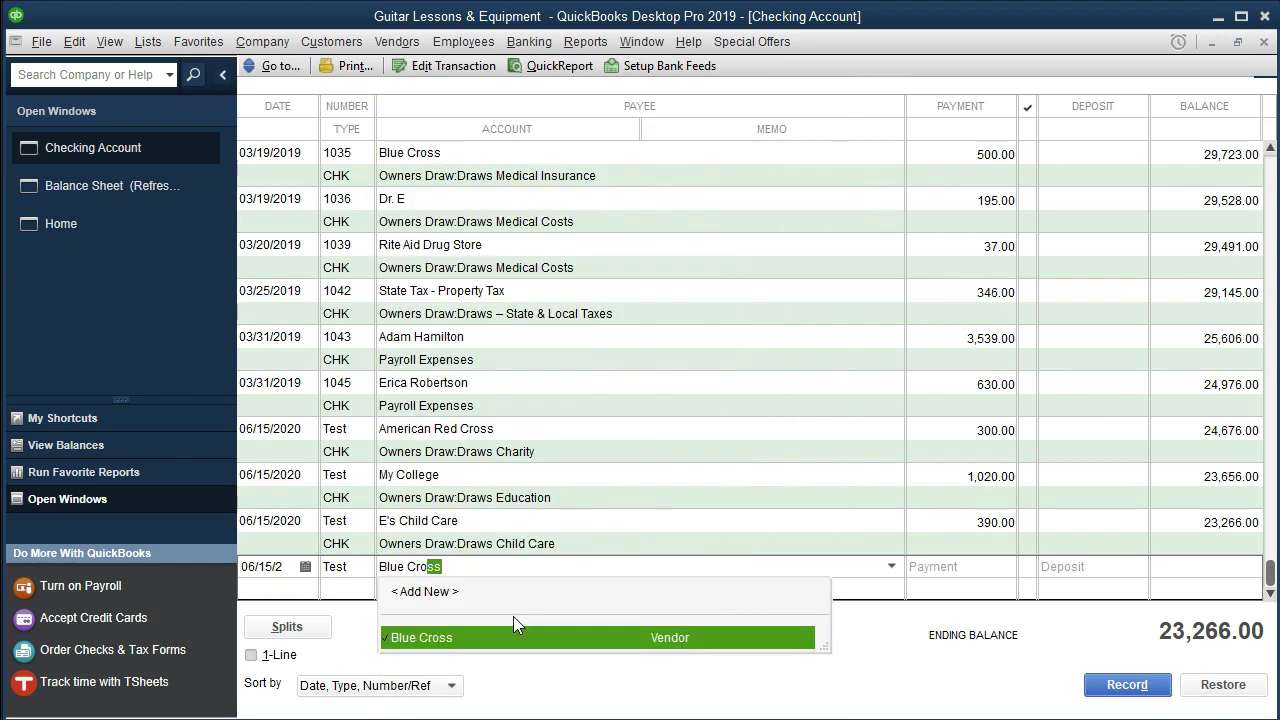
key("Tab")
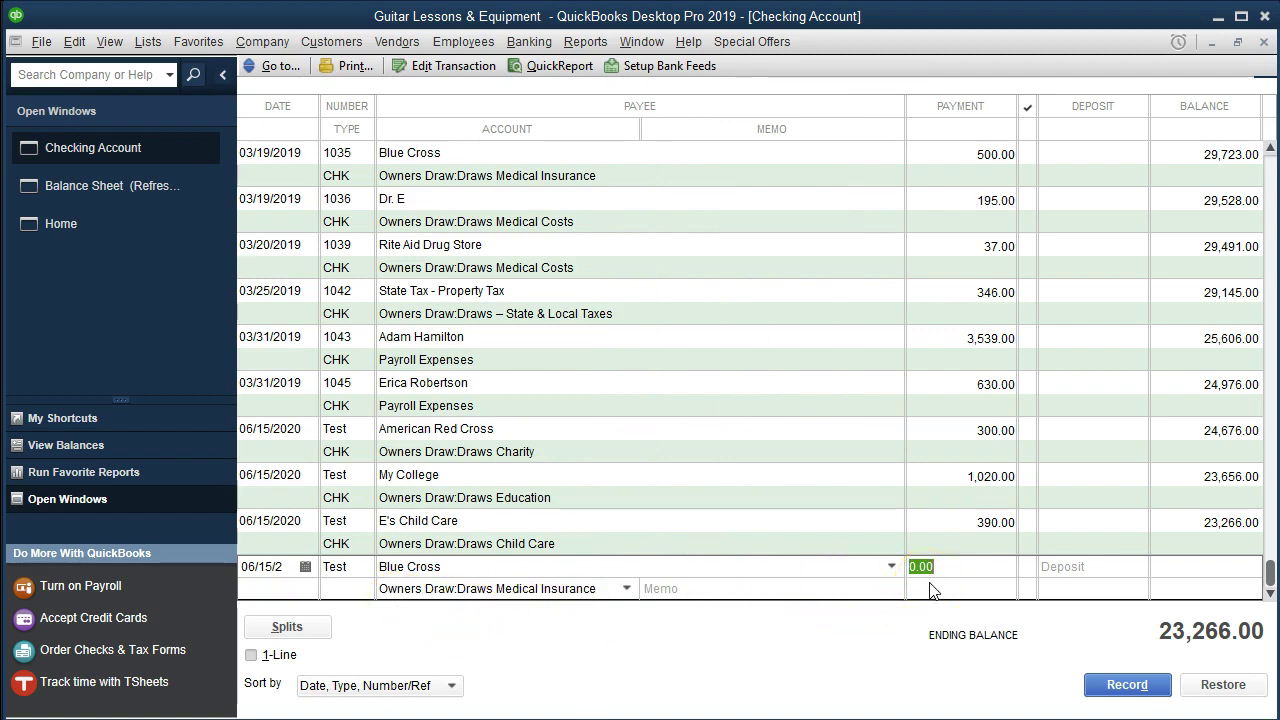
type("630")
key("Tab")
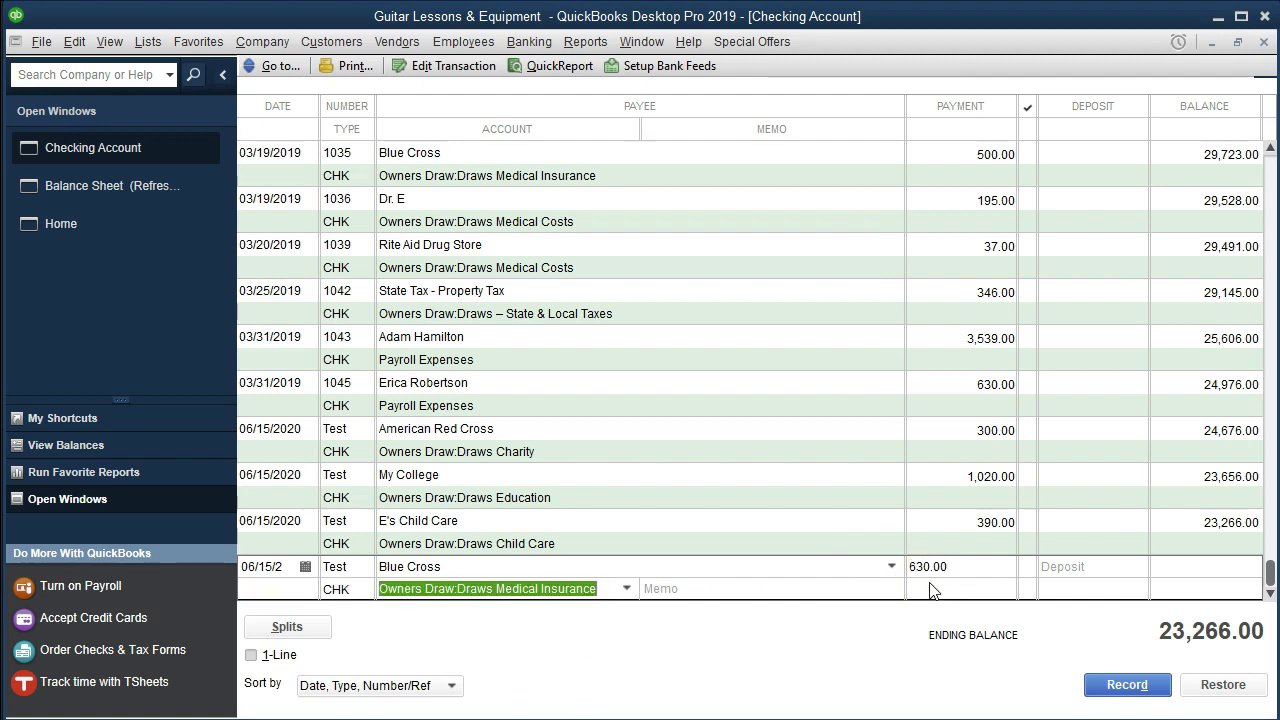
key("Return")
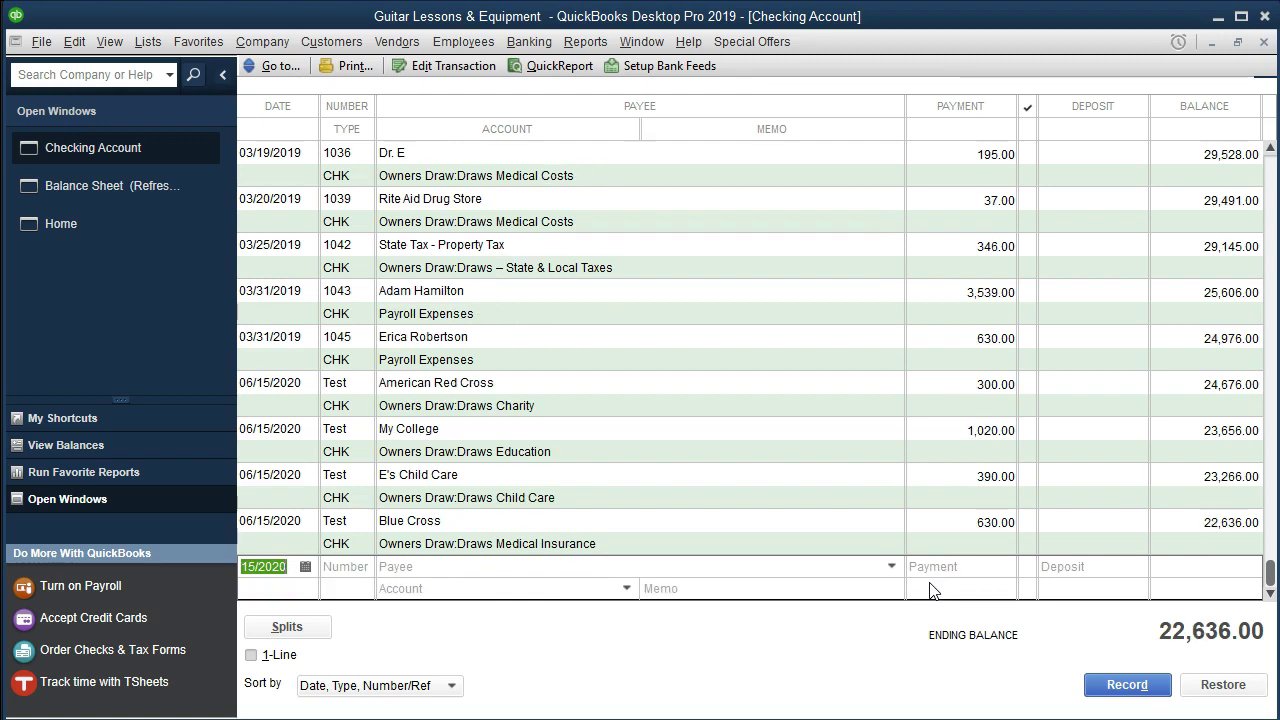
- Record the 06/15/2020 payment with number Test, payee State Tax - Property Tax, amount 327.00 and account Owners Draw:Draws – State & Local Taxes
key("Tab")
type("Test")
key("Tab")
type("Stat")
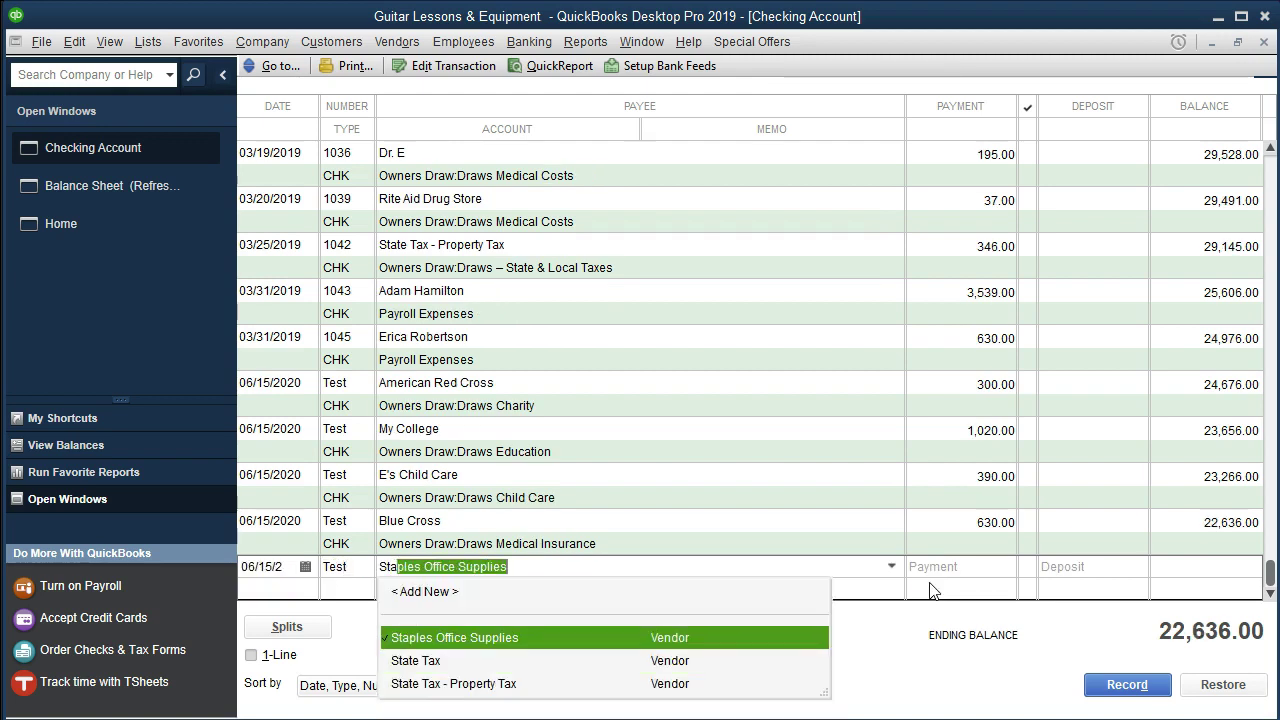
key("Down")
key("Tab")
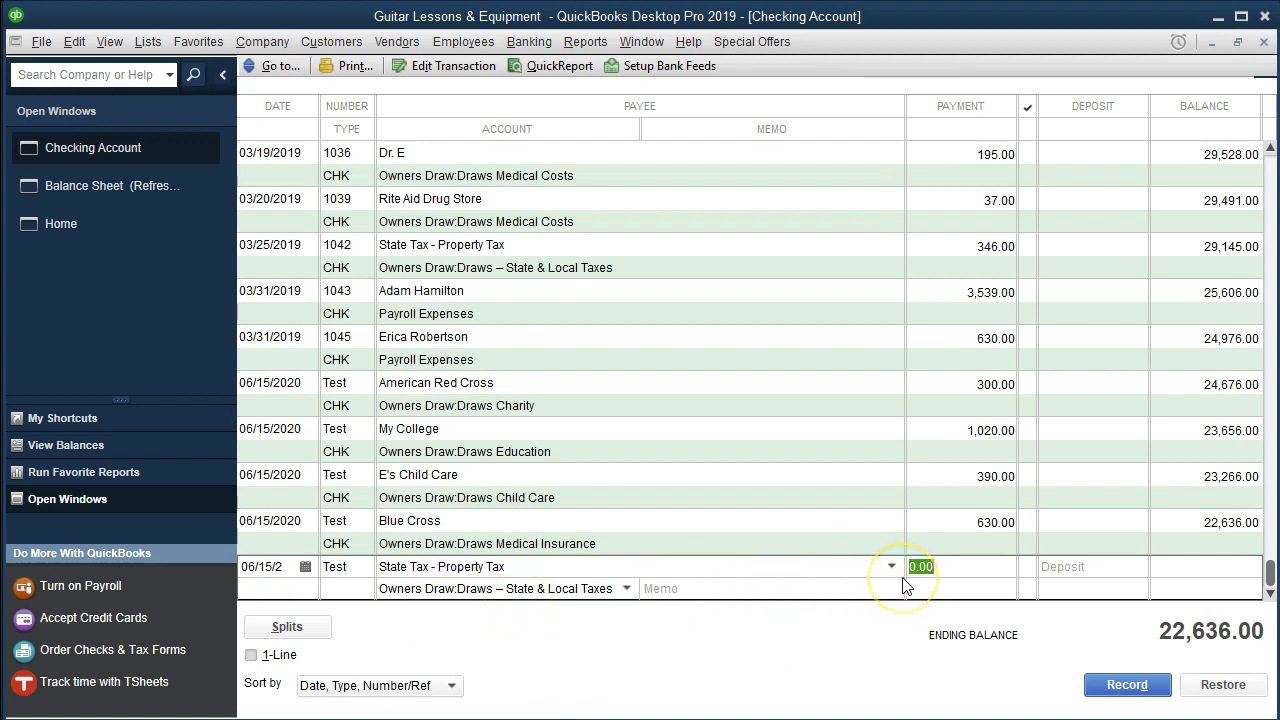
type("327")
key("Tab")
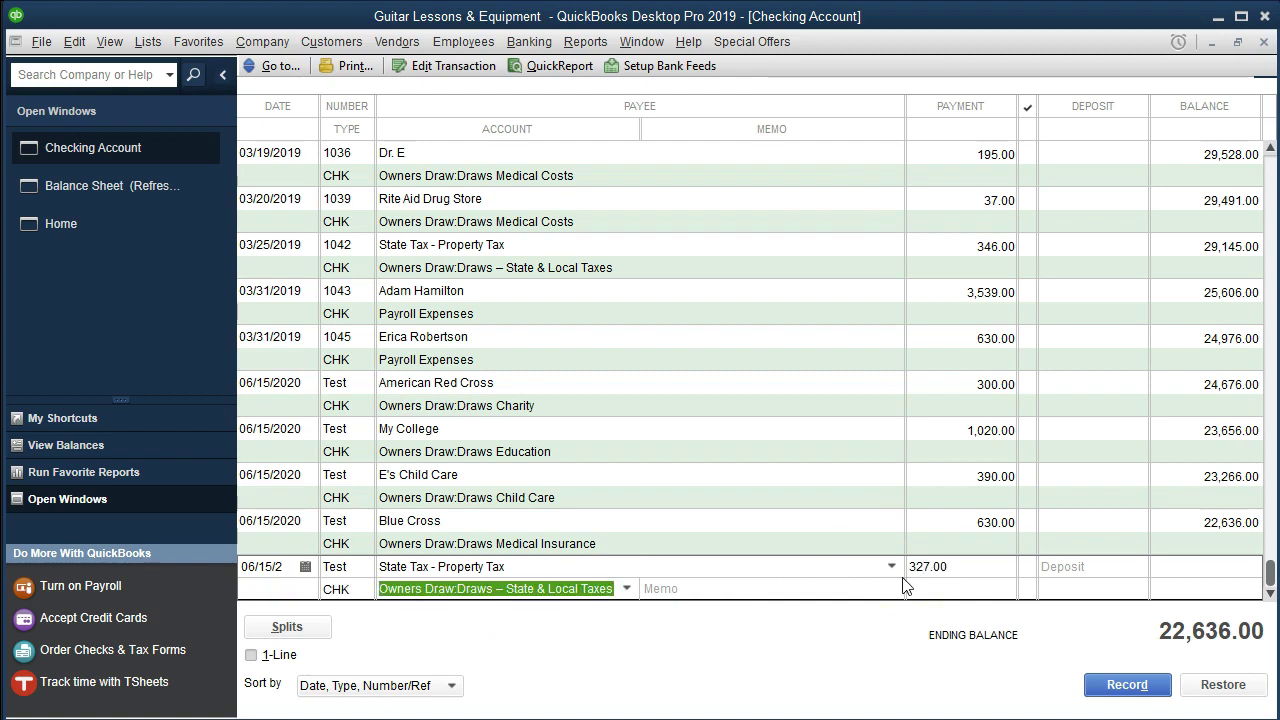
key("Return")
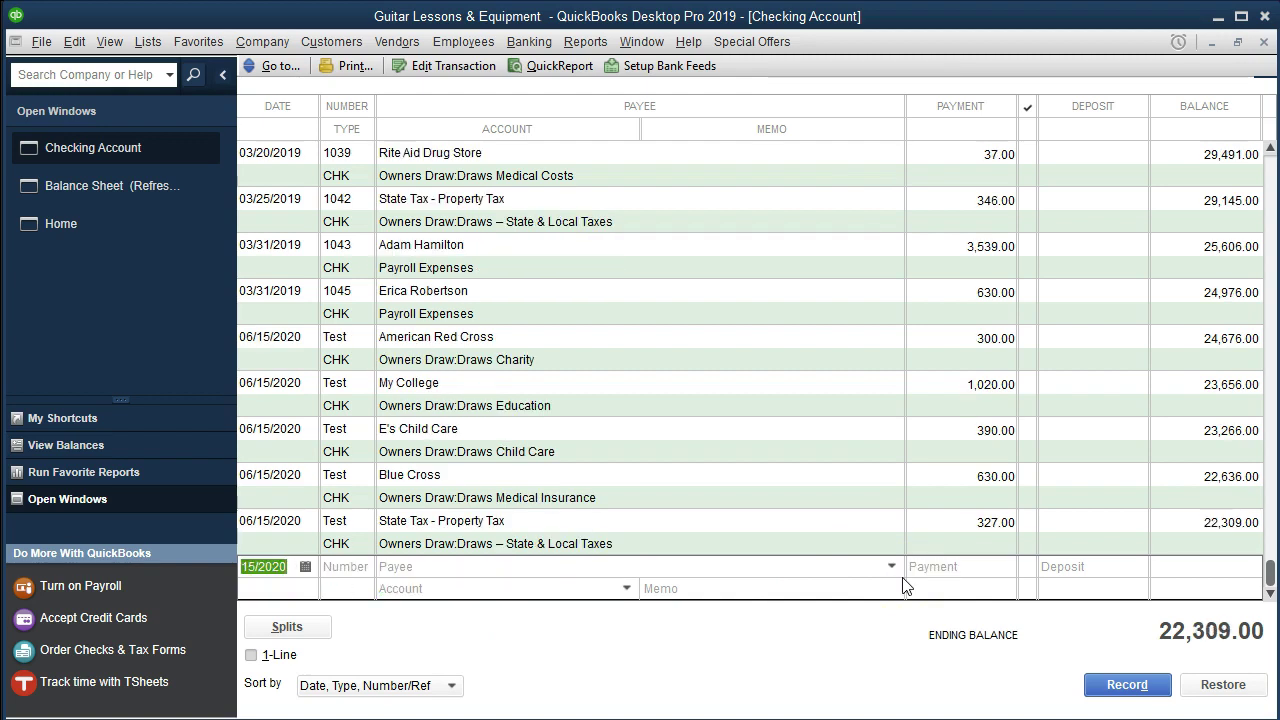
- Return to the balance sheet with refreshed data and view its equity section as of 12/31/2019
left_click(165, 192)
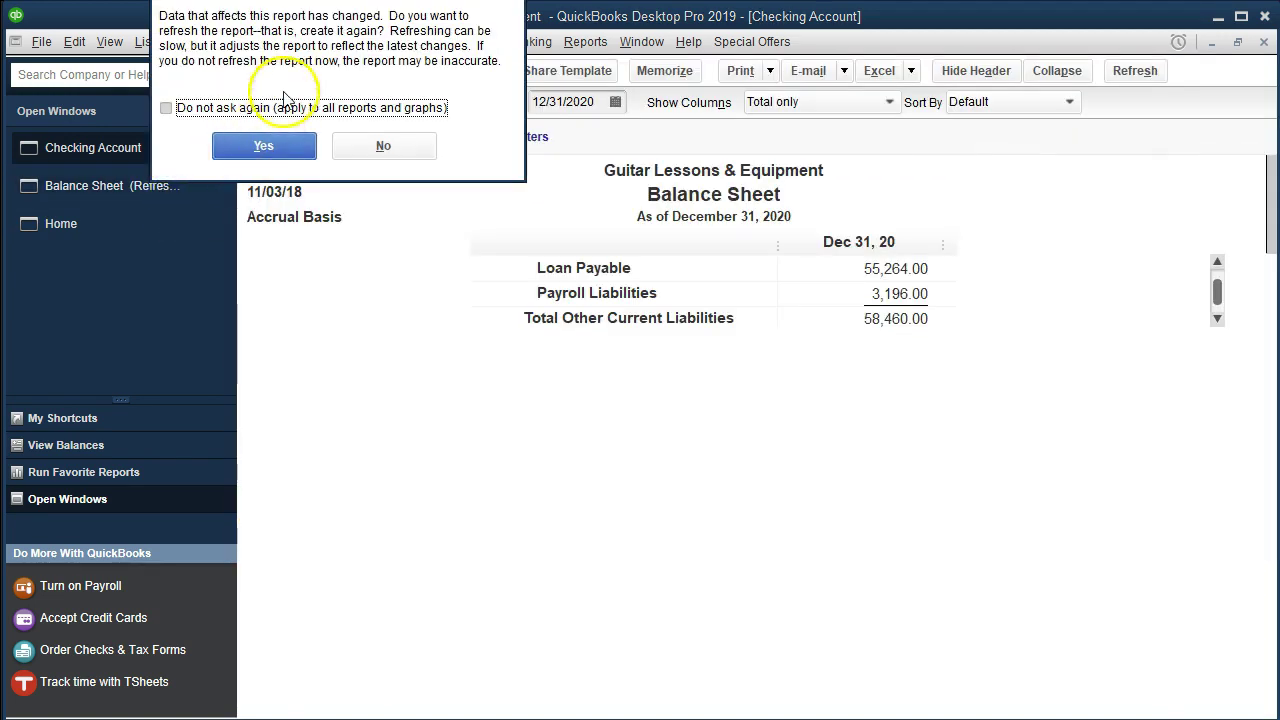
left_click(265, 146)
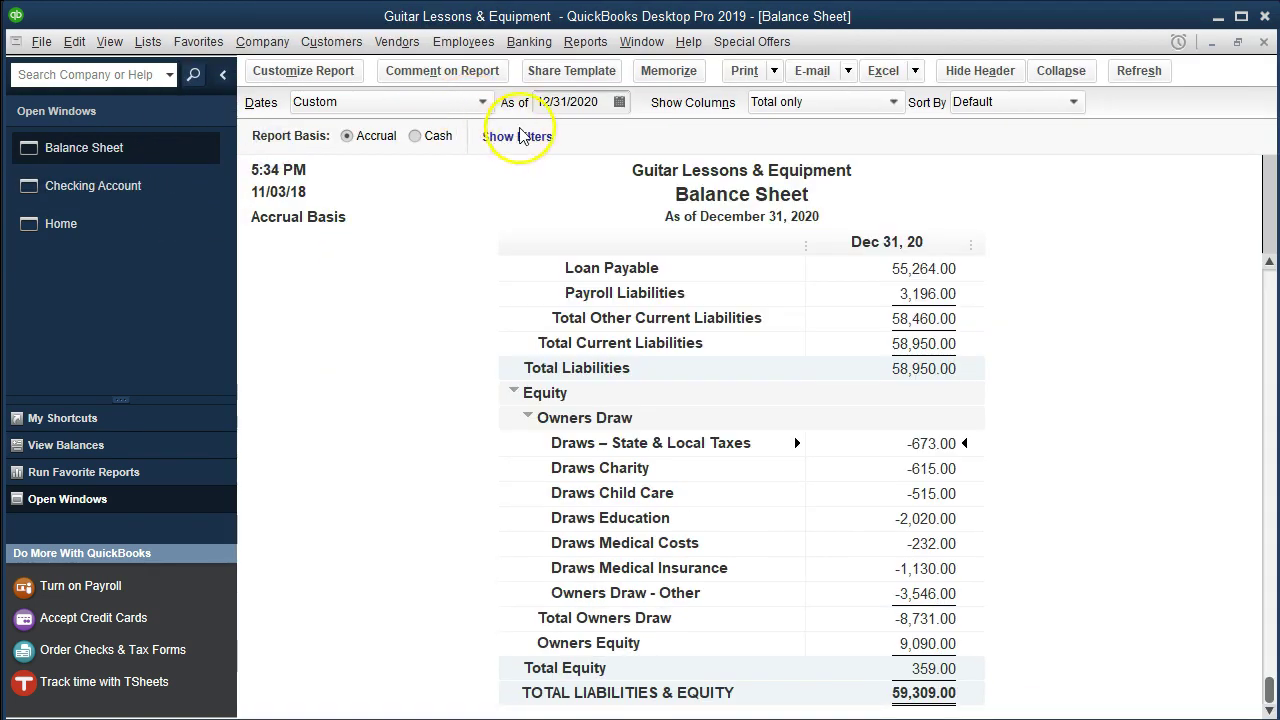
left_click(610, 92)
key("BackSpace")
key("BackSpace")
type("19")
key("Tab")
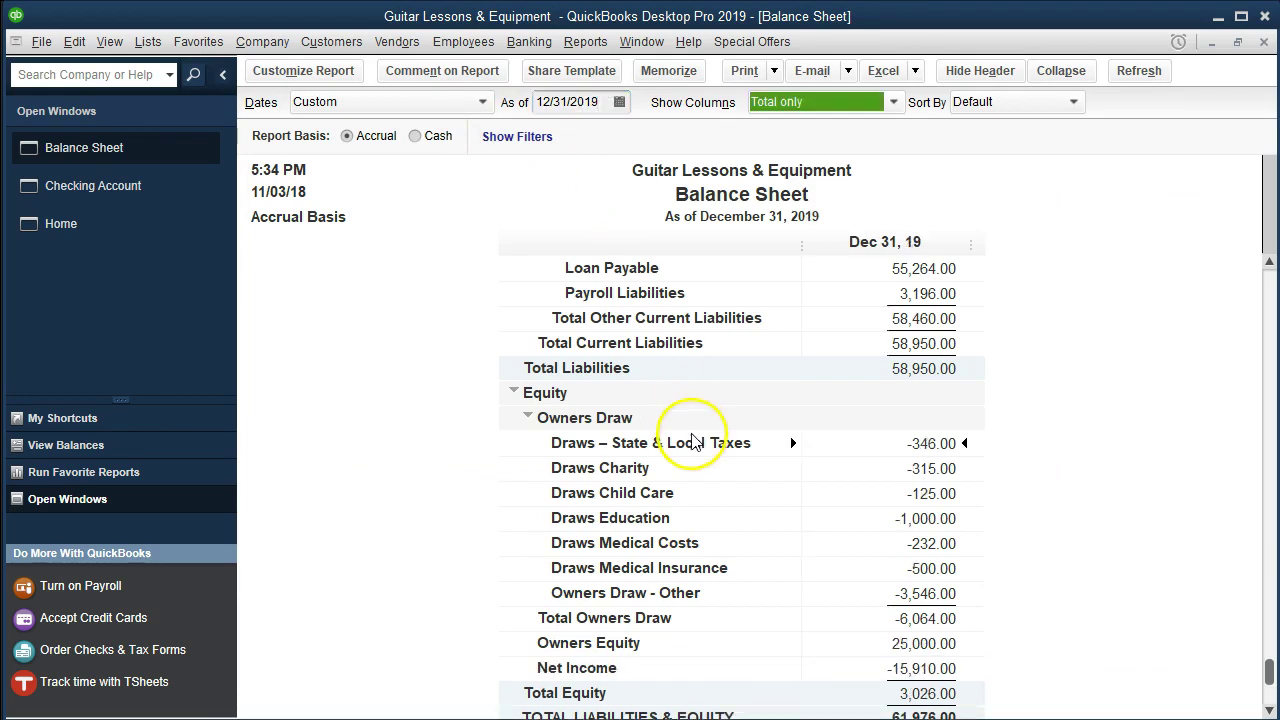
scroll(693, 442, "down", 1)
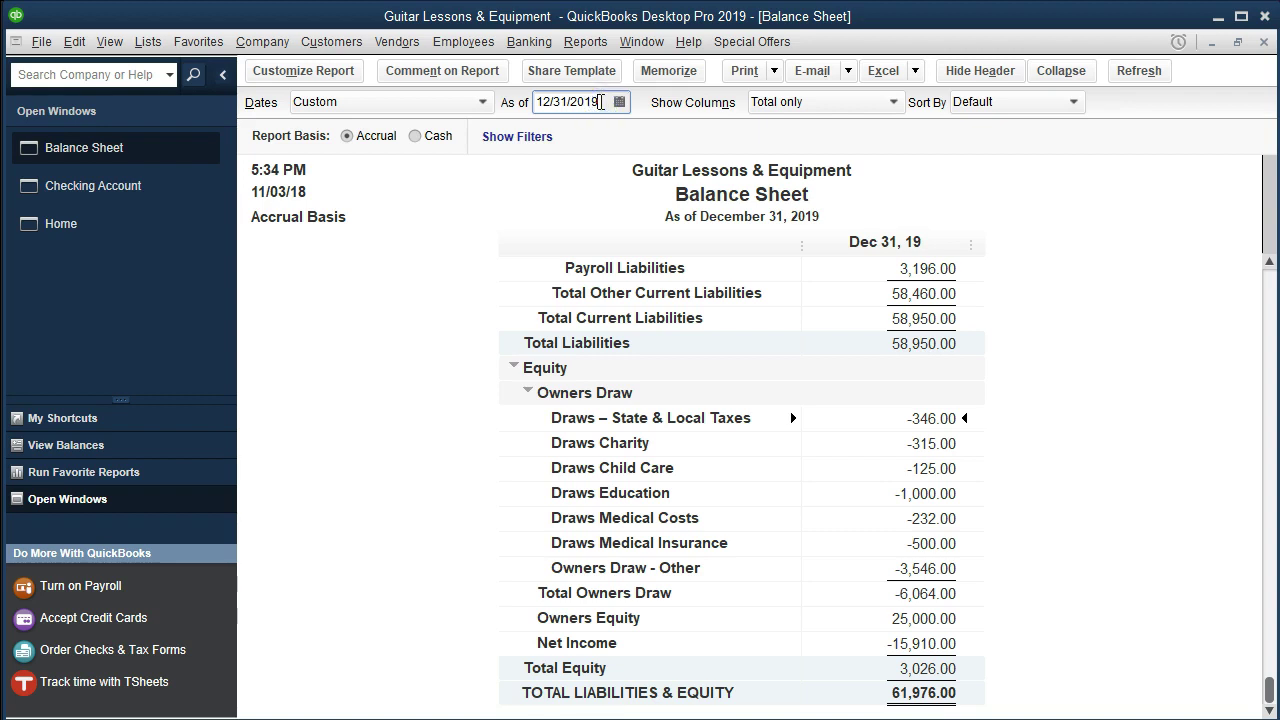
- Set the balance sheet's as-of date back to 12/31/2020
left_click(601, 101)
key("BackSpace")
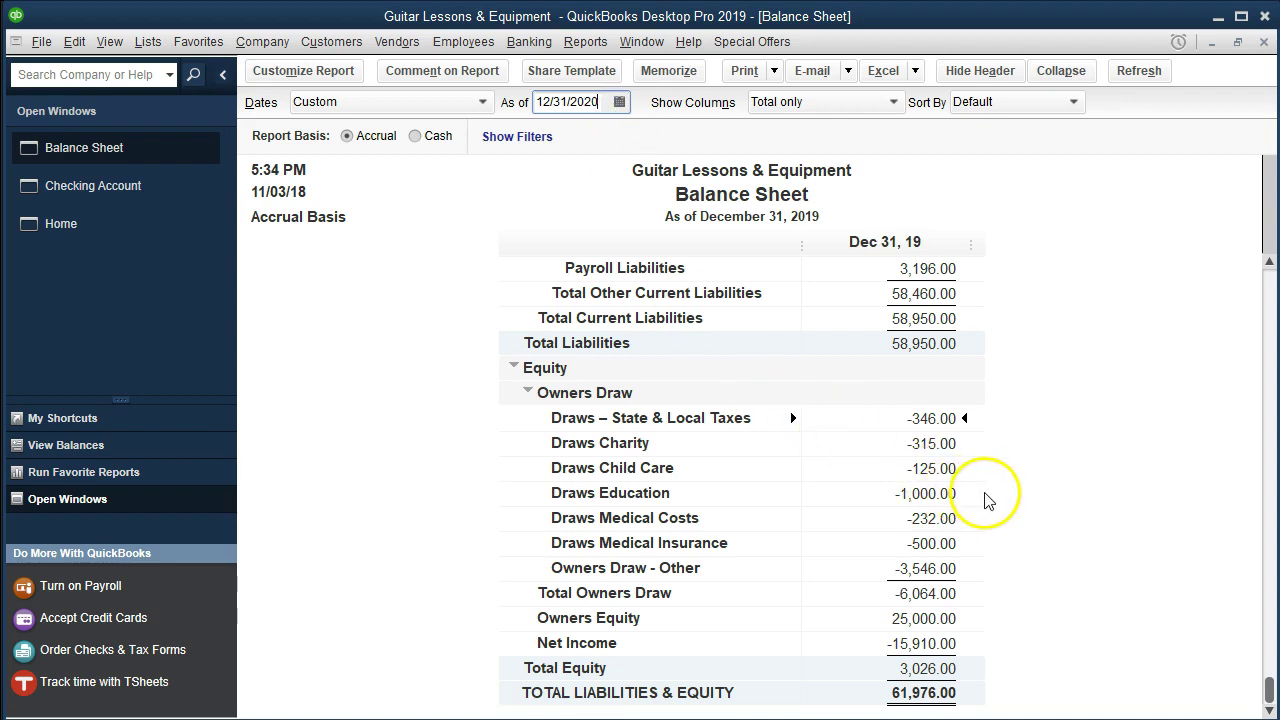
key("Tab")
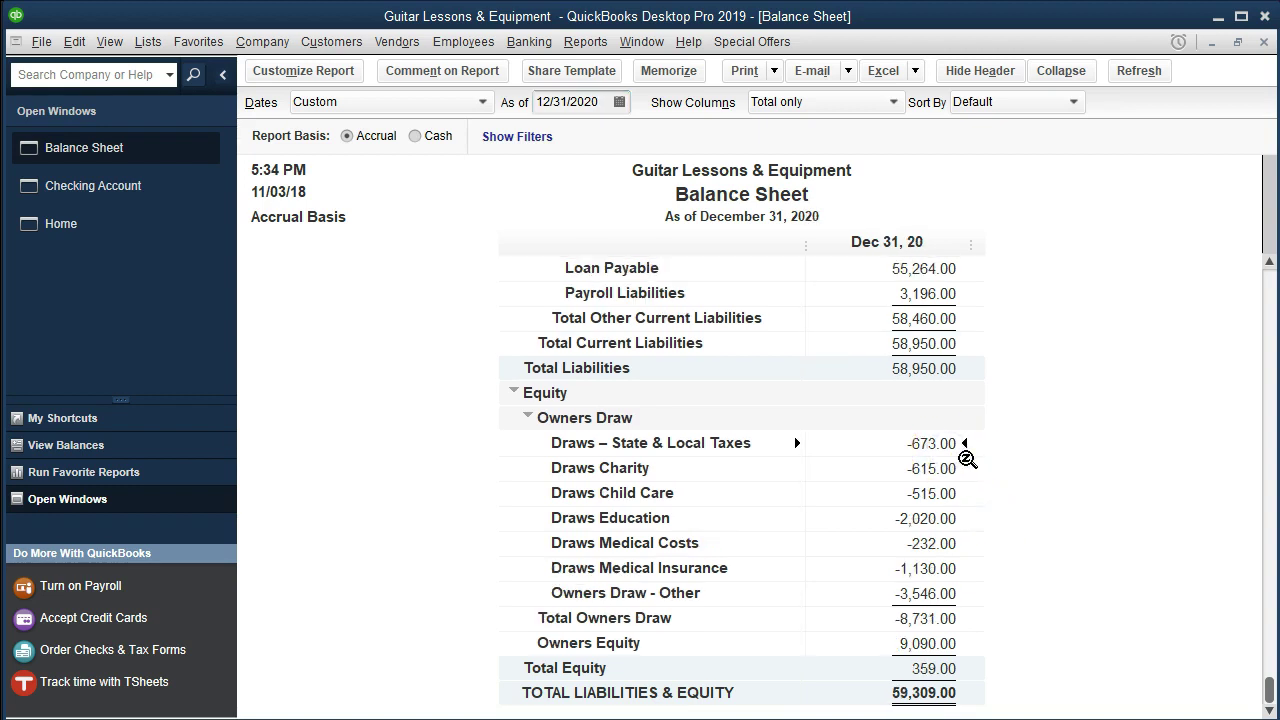
- View the transactions behind the Draws – State & Local Taxes amount from 01/01/2020 to 12/31/2020, and return to the balance sheet
double_click(938, 450)
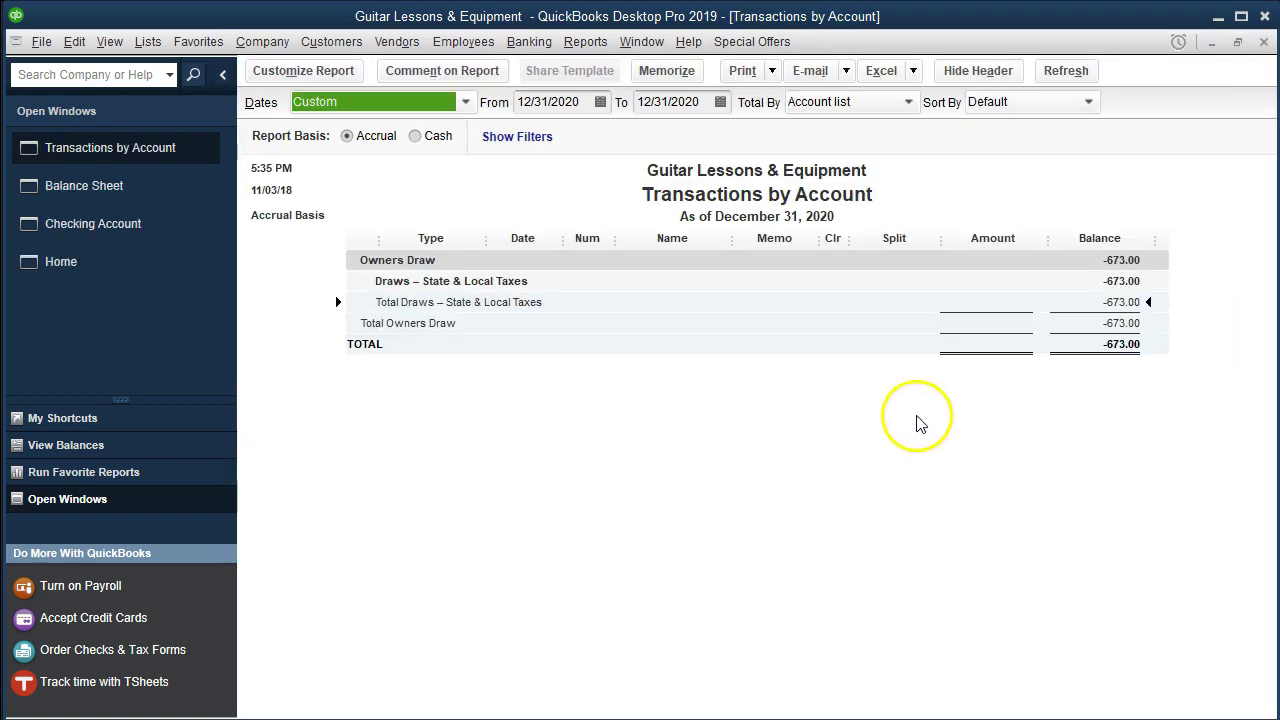
key("Tab")
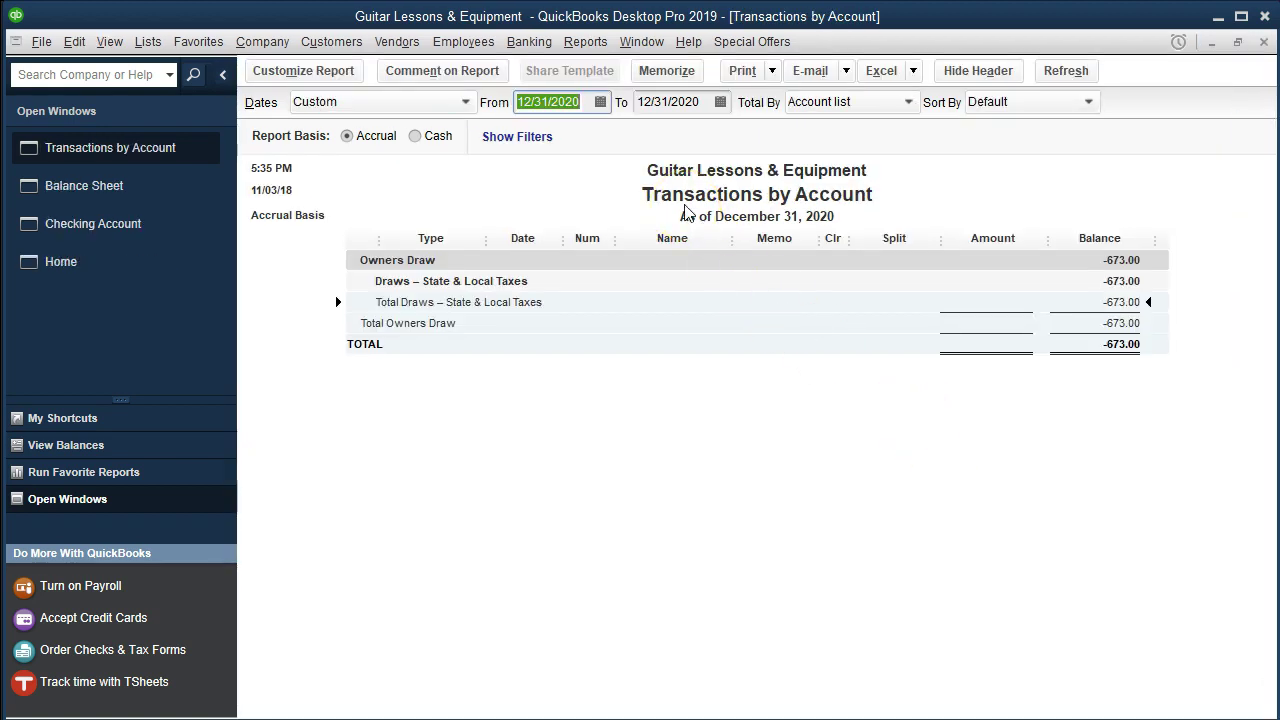
type("01")
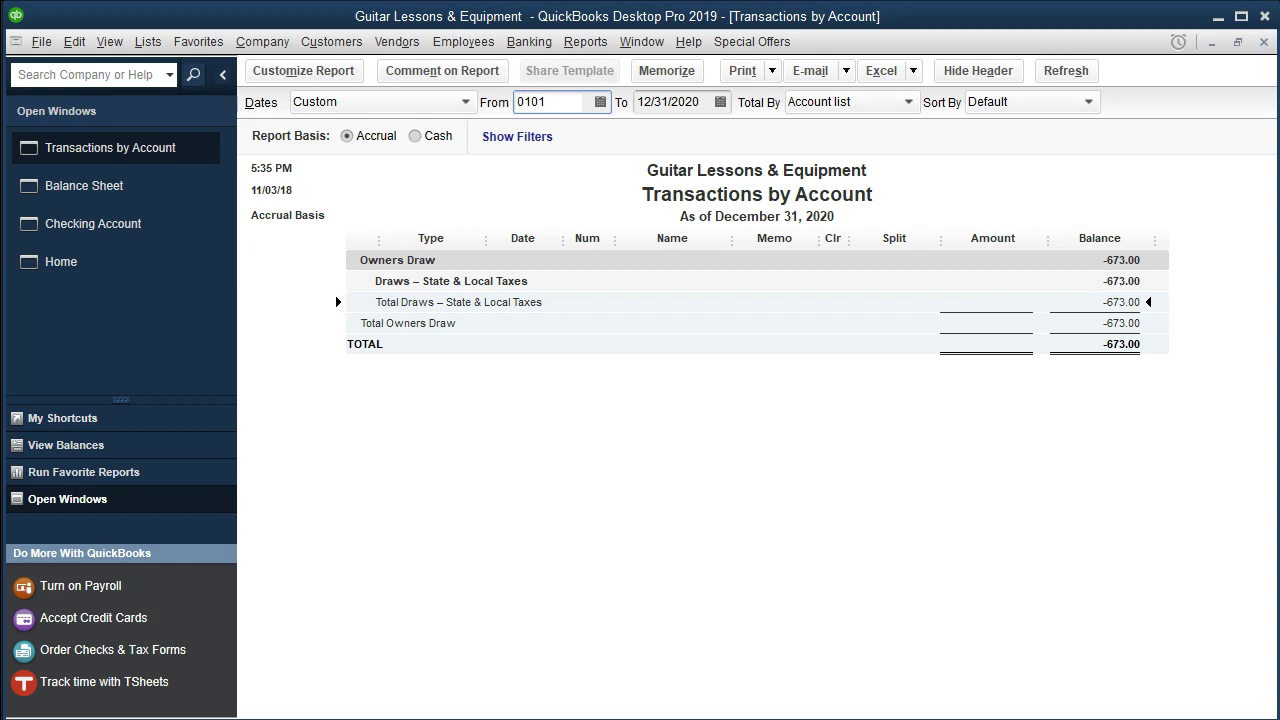
type("/01/20")
key("Tab")
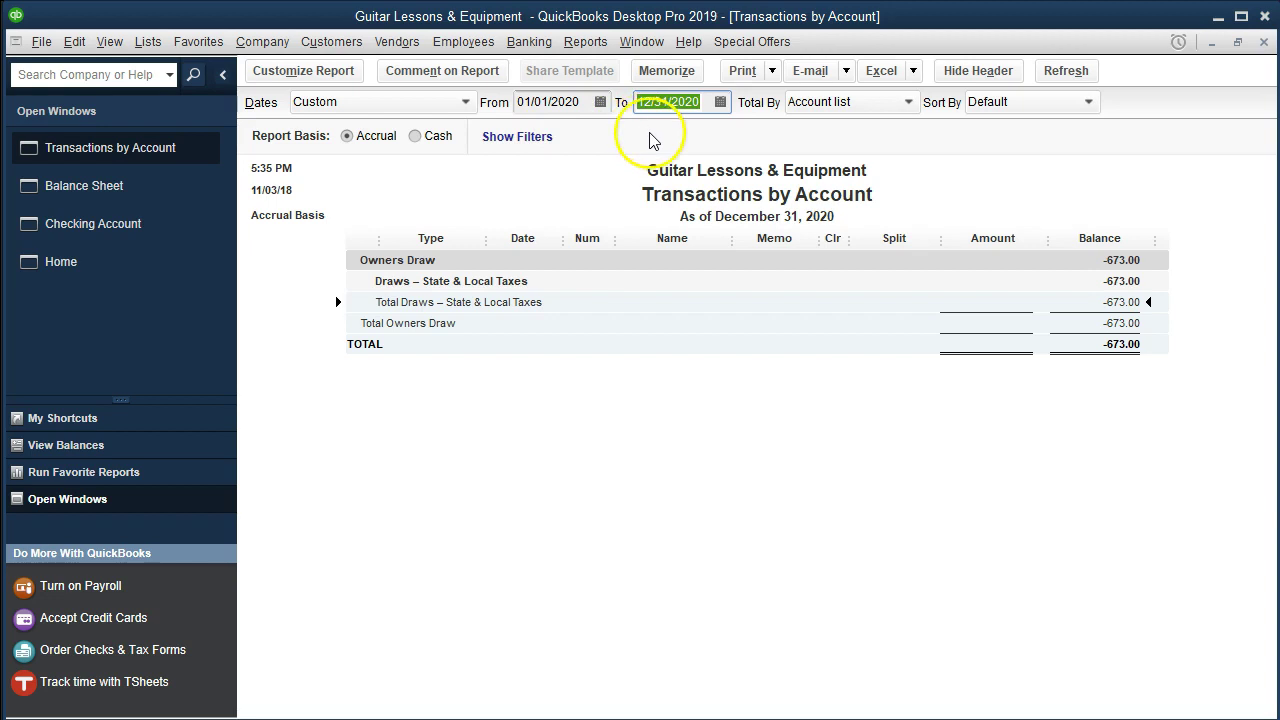
left_click(722, 389)
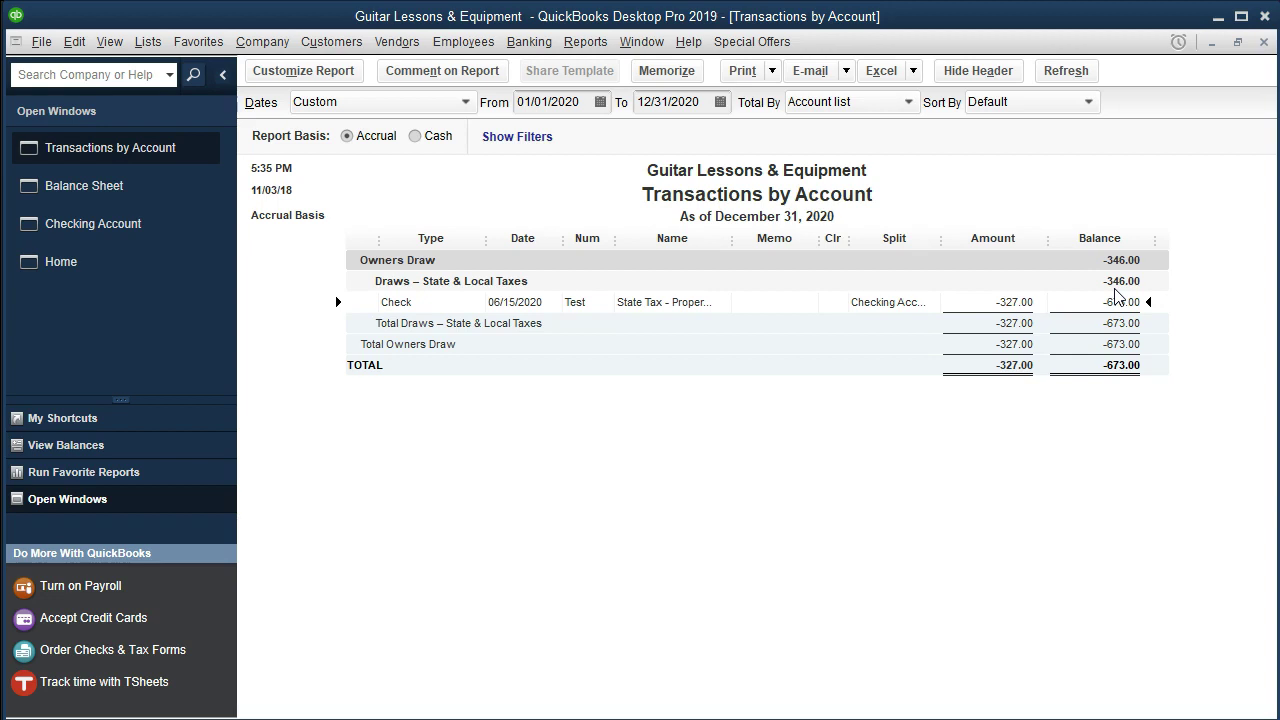
left_click(1264, 43)
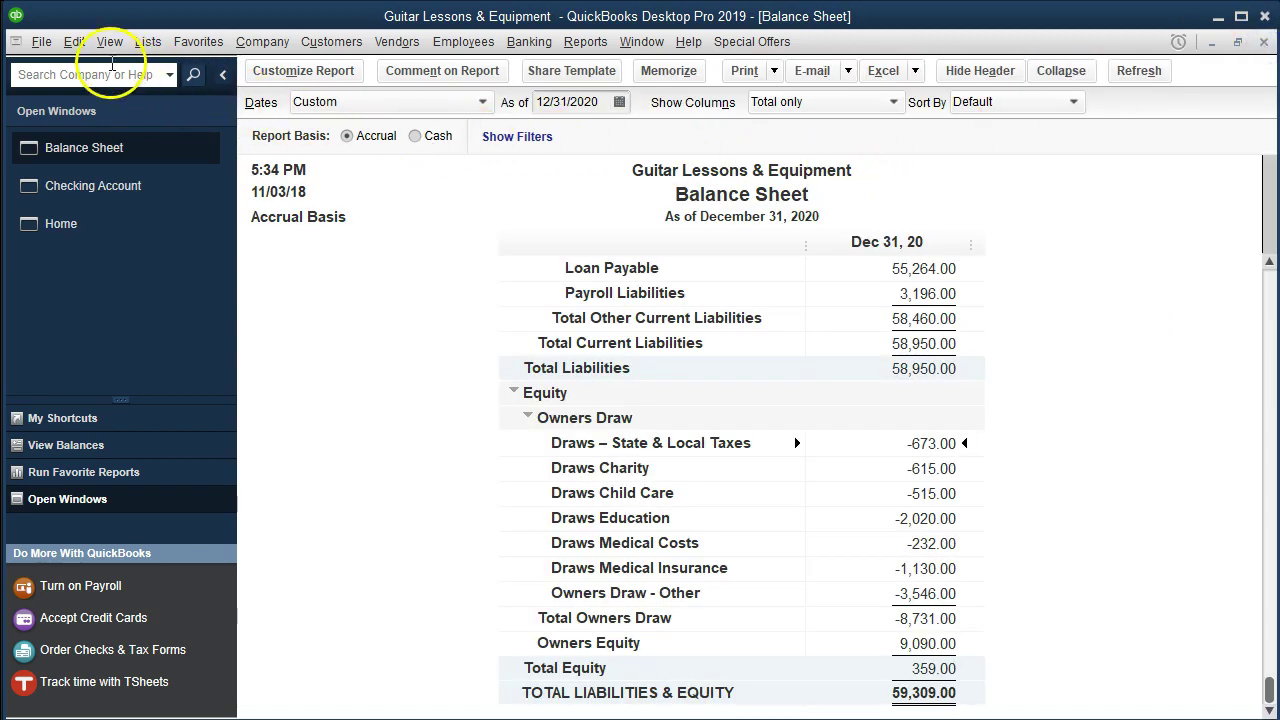
- Customize the balance sheet's date range to 01/01/2020 through 12/31/2020 and open the transaction detail behind the Draws – State & Local Taxes amount
left_click(280, 82)
key("Tab")
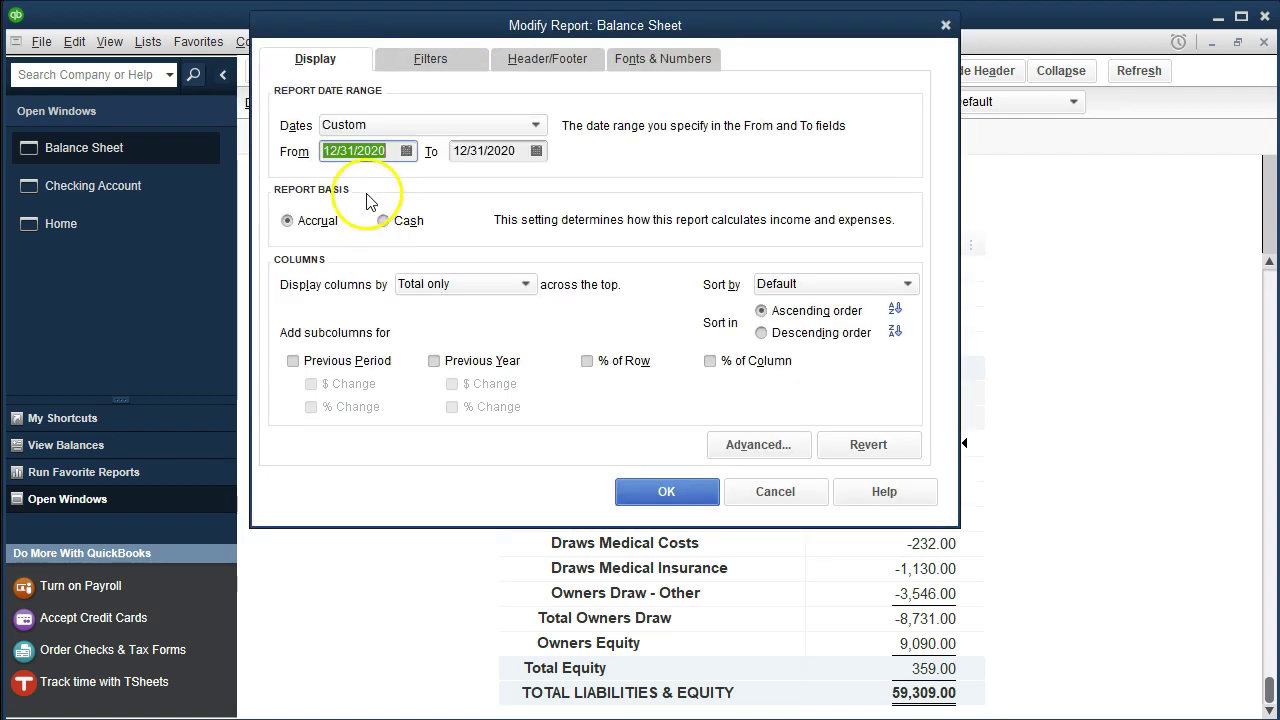
type("010119")
key("BackSpace")
key("BackSpace")
type("20")
key("Tab")
type("12/31/2")
type("0")
key("Tab")
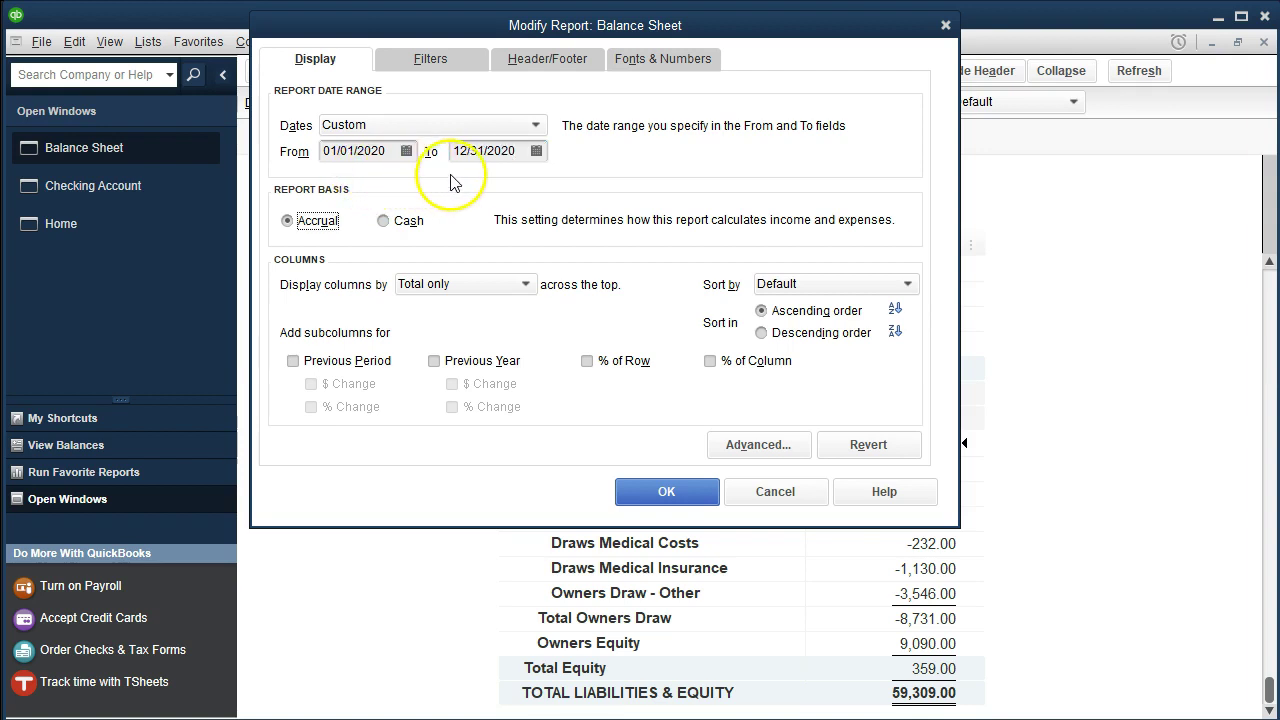
left_click(637, 493)
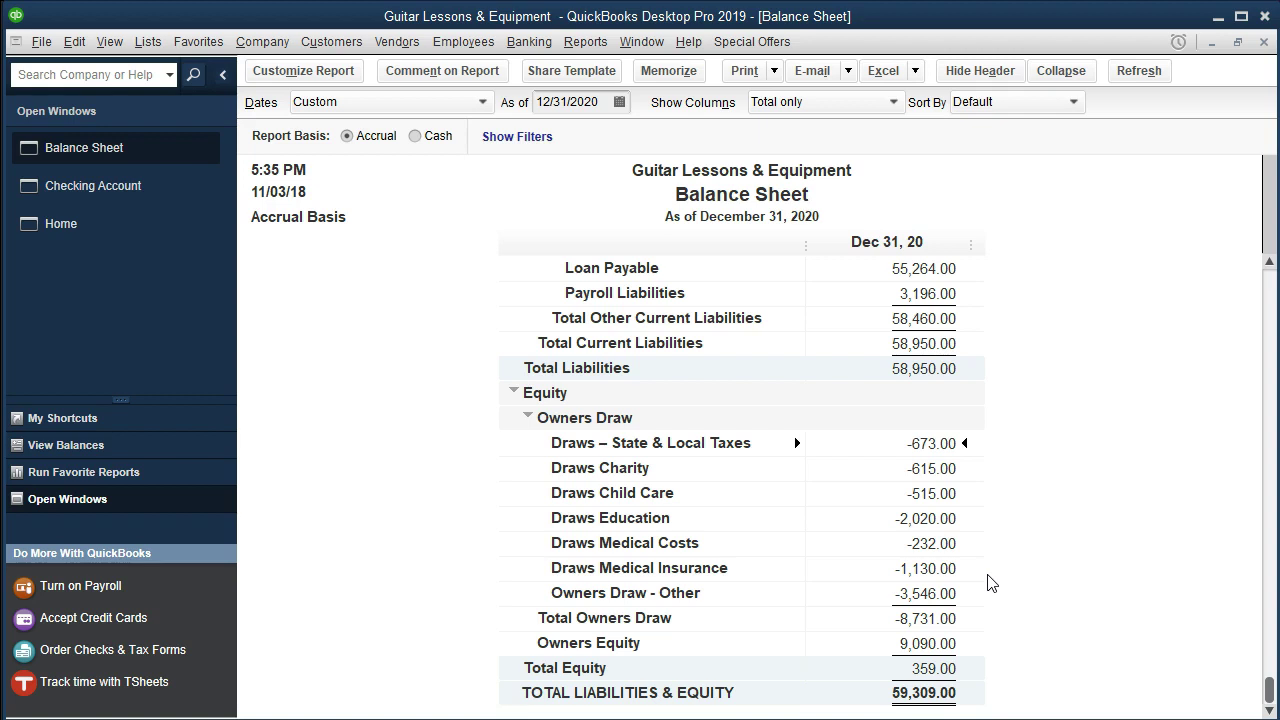
double_click(921, 443)
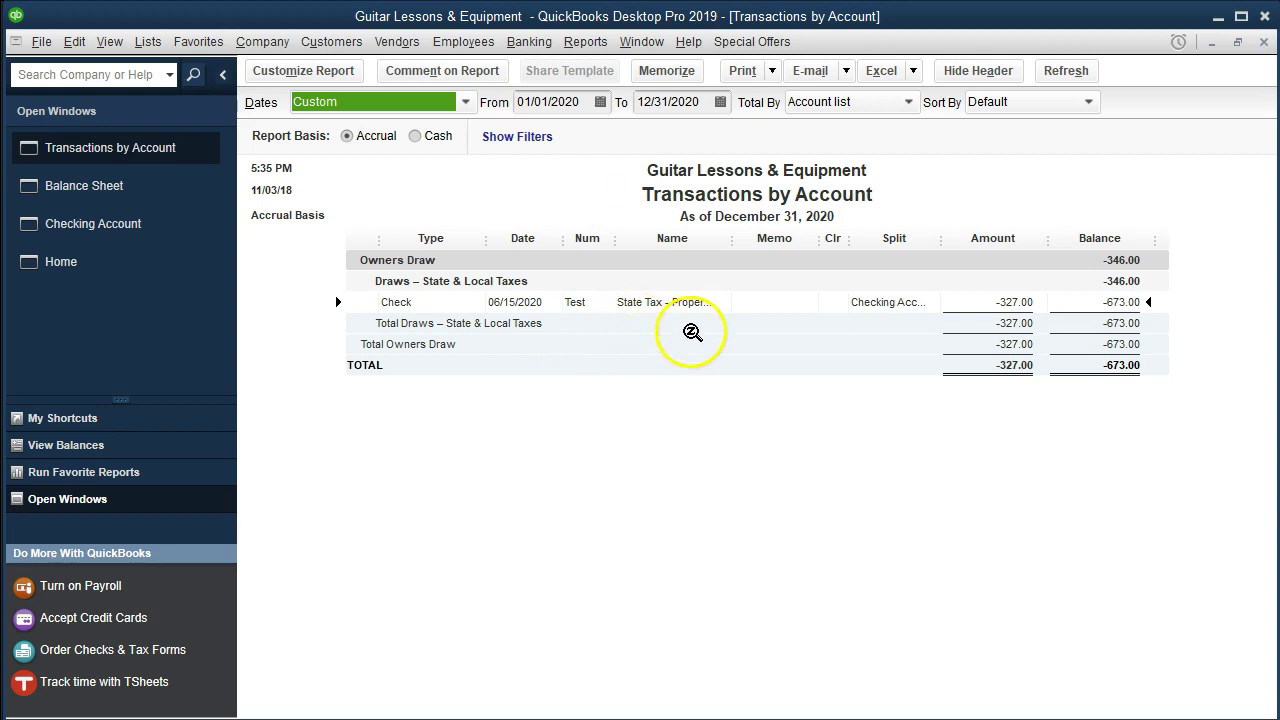
- View the transaction detail behind the Draws Charity amount on the balance sheet, and return to the report
left_click(995, 300)
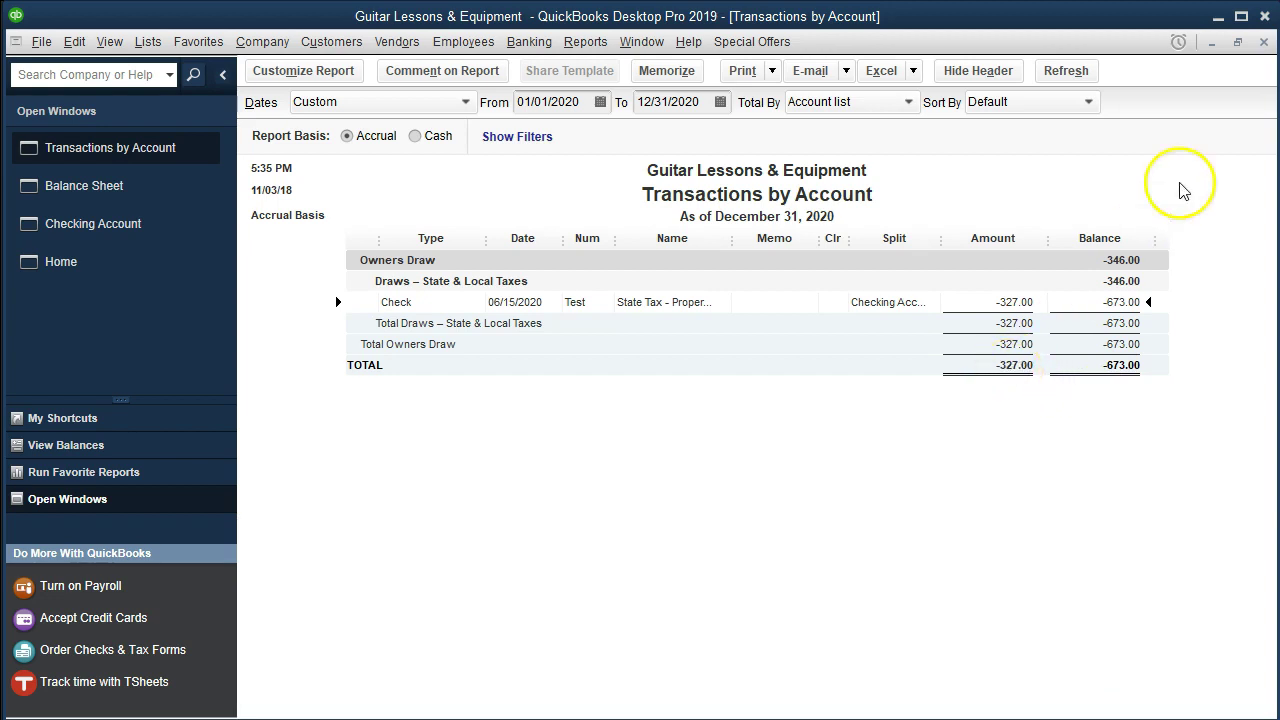
left_click(1264, 42)
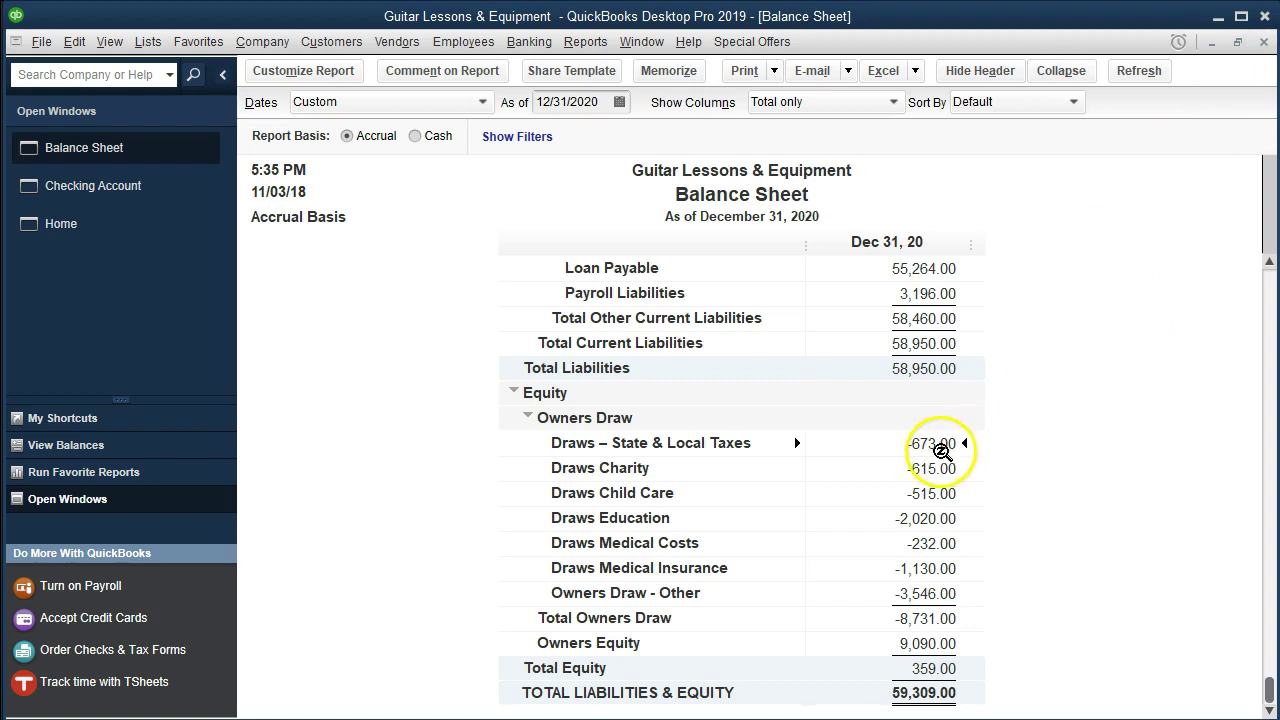
double_click(889, 468)
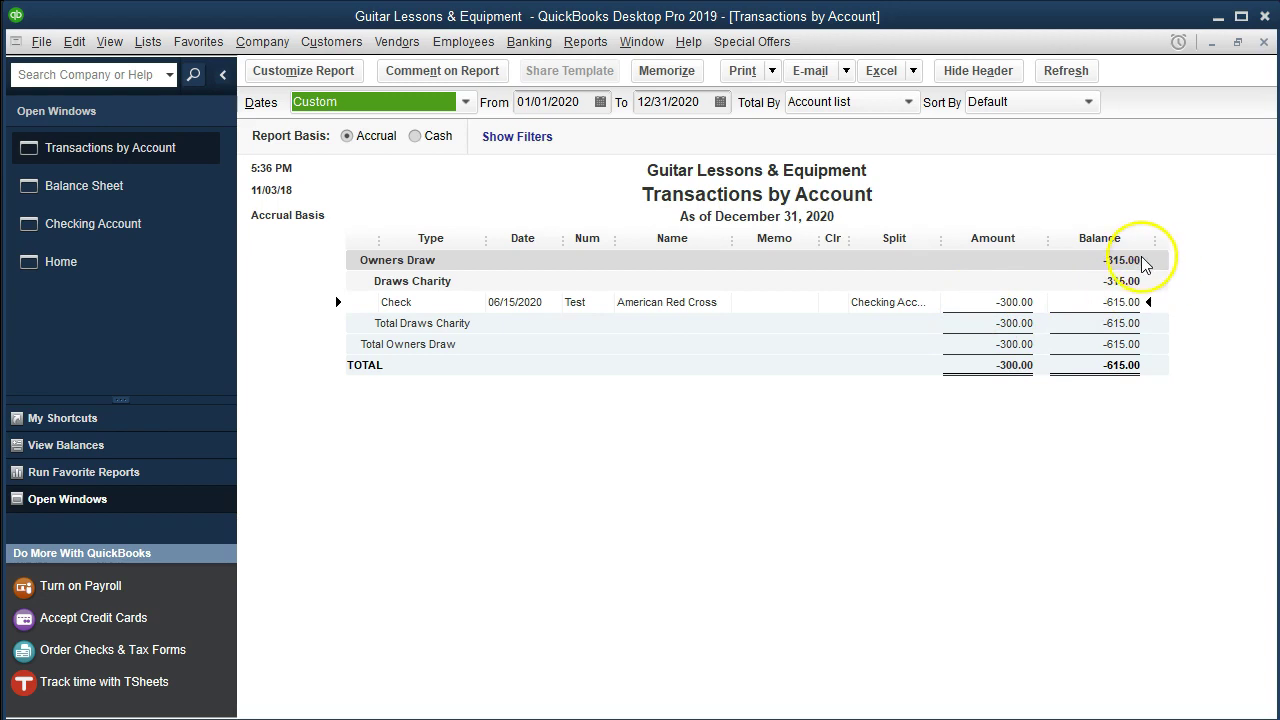
left_click(1263, 42)
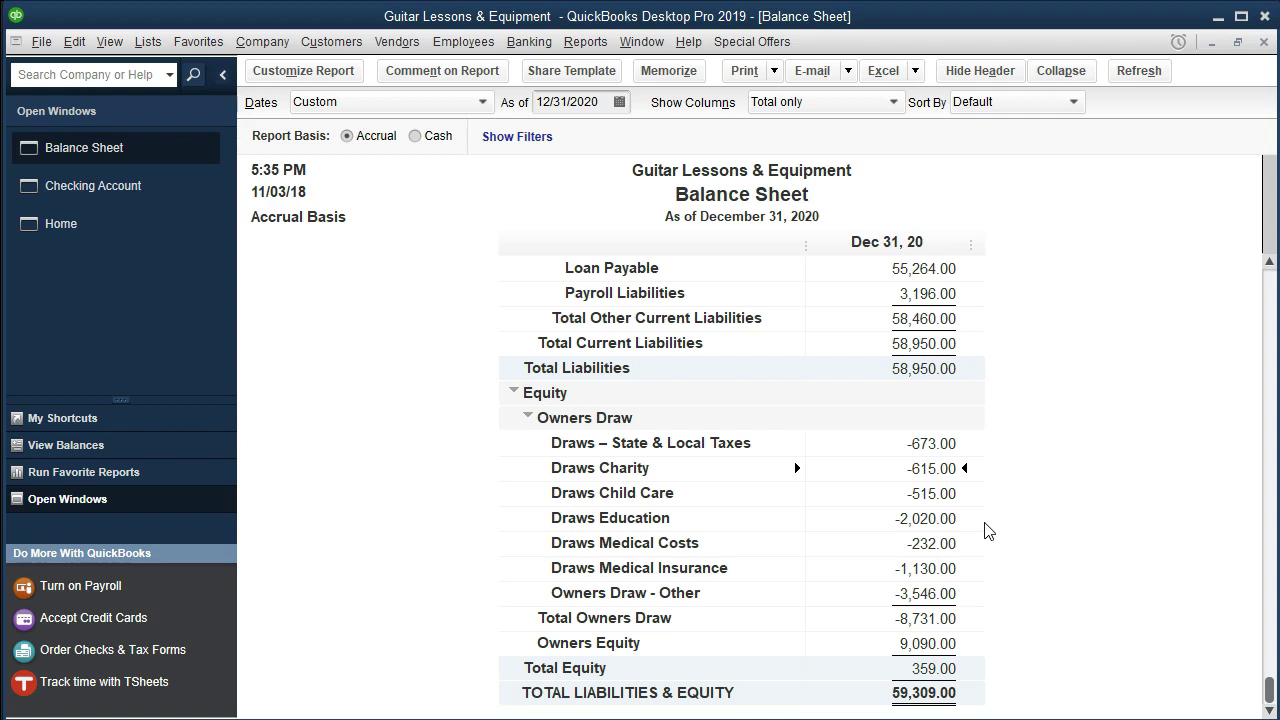
left_click(928, 443)
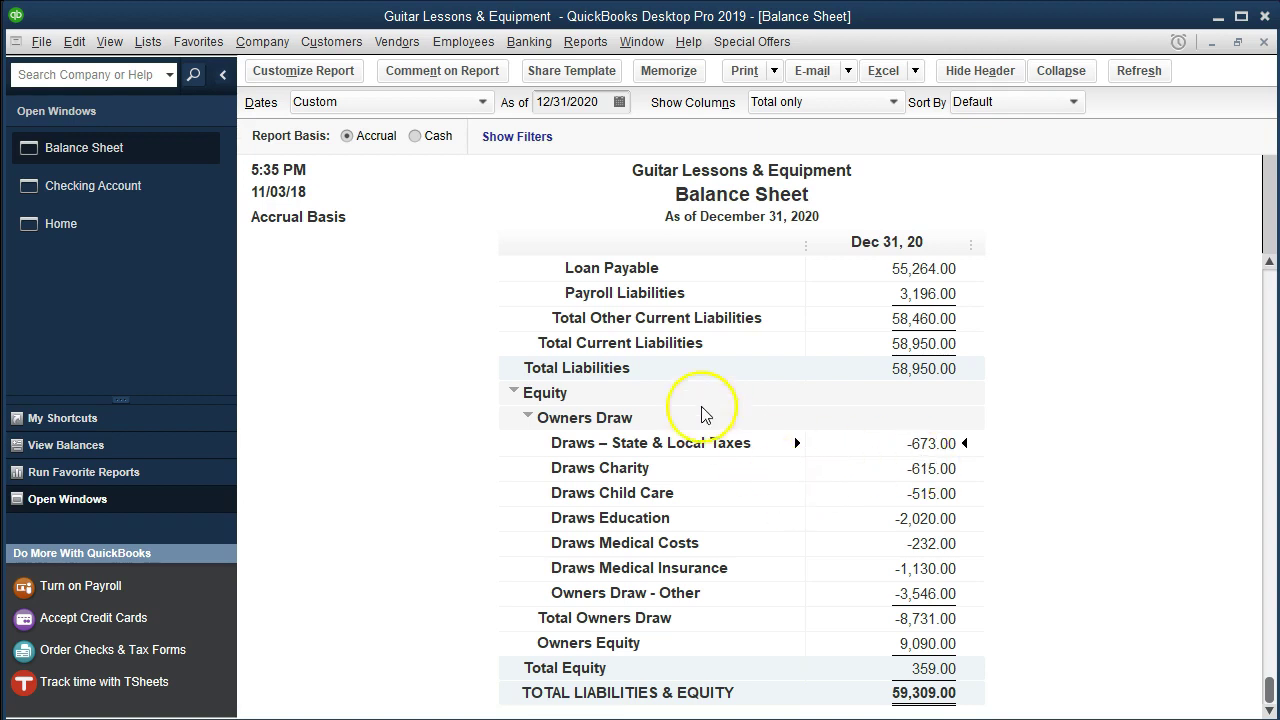
- Open the Draws – State & Local Taxes register from the chart of accounts and select the 03/25/2019 property tax check
left_click(147, 41)
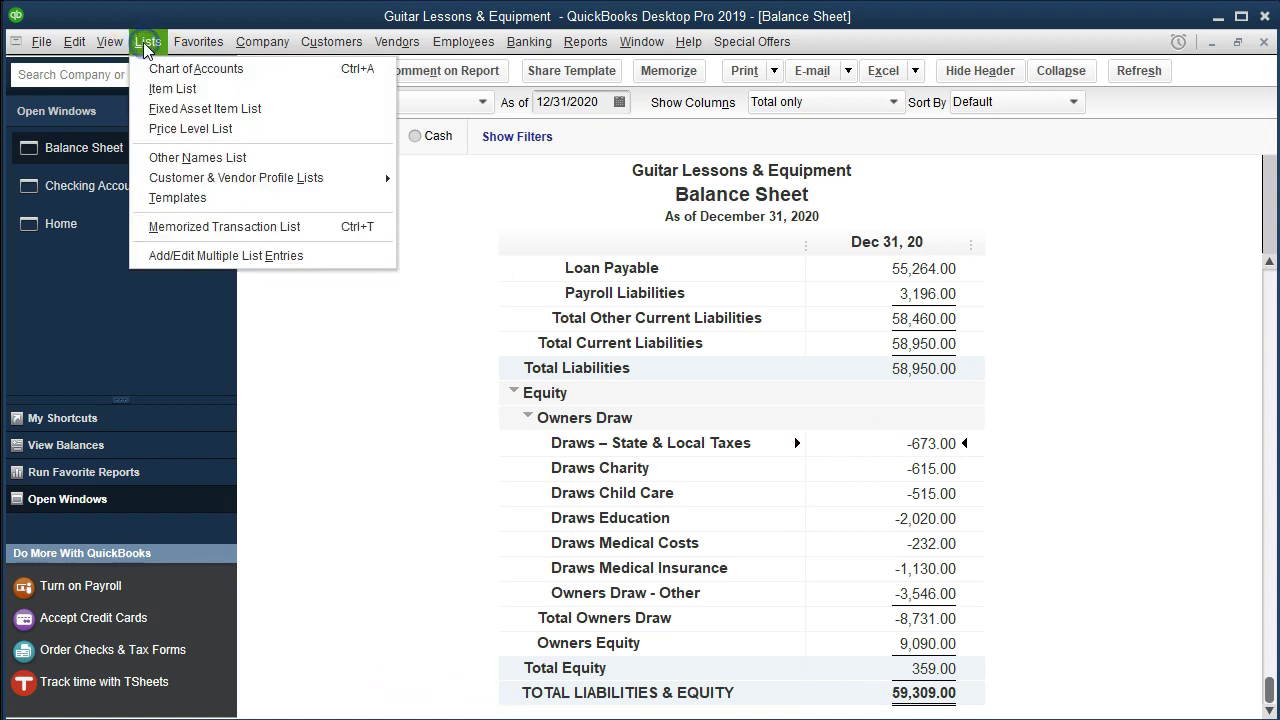
left_click(250, 68)
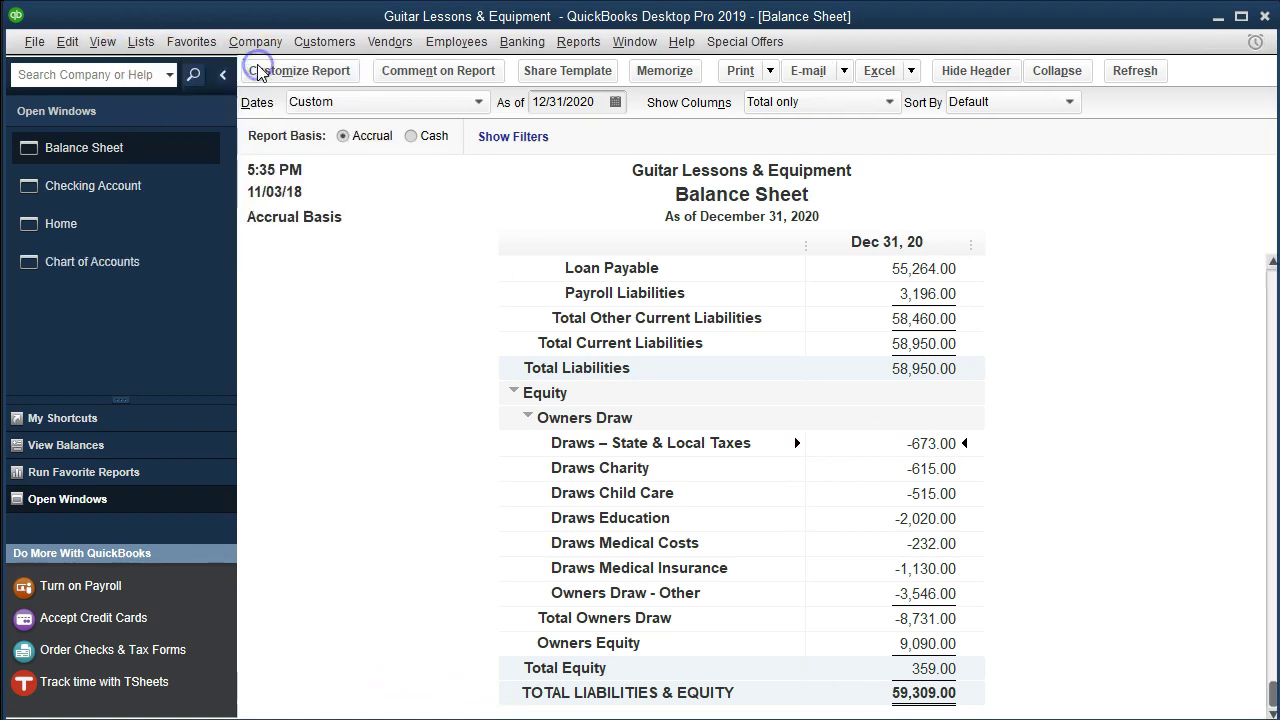
left_click(665, 337)
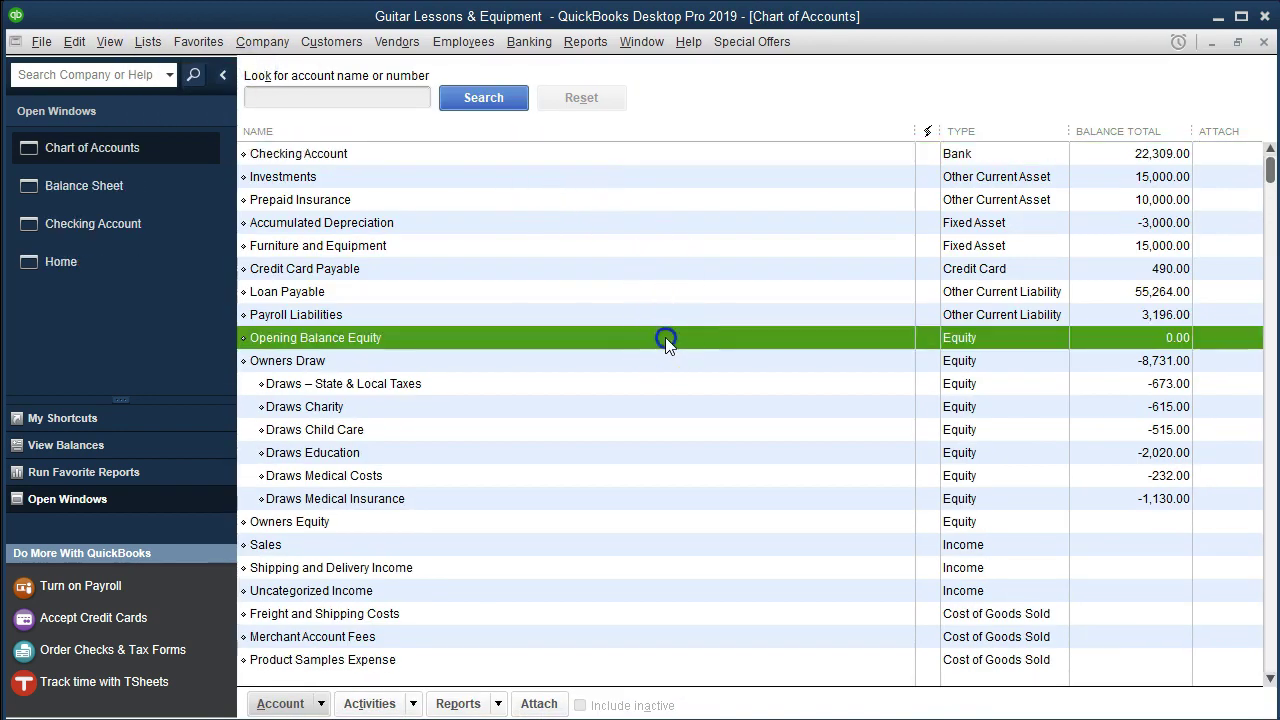
left_click(640, 384)
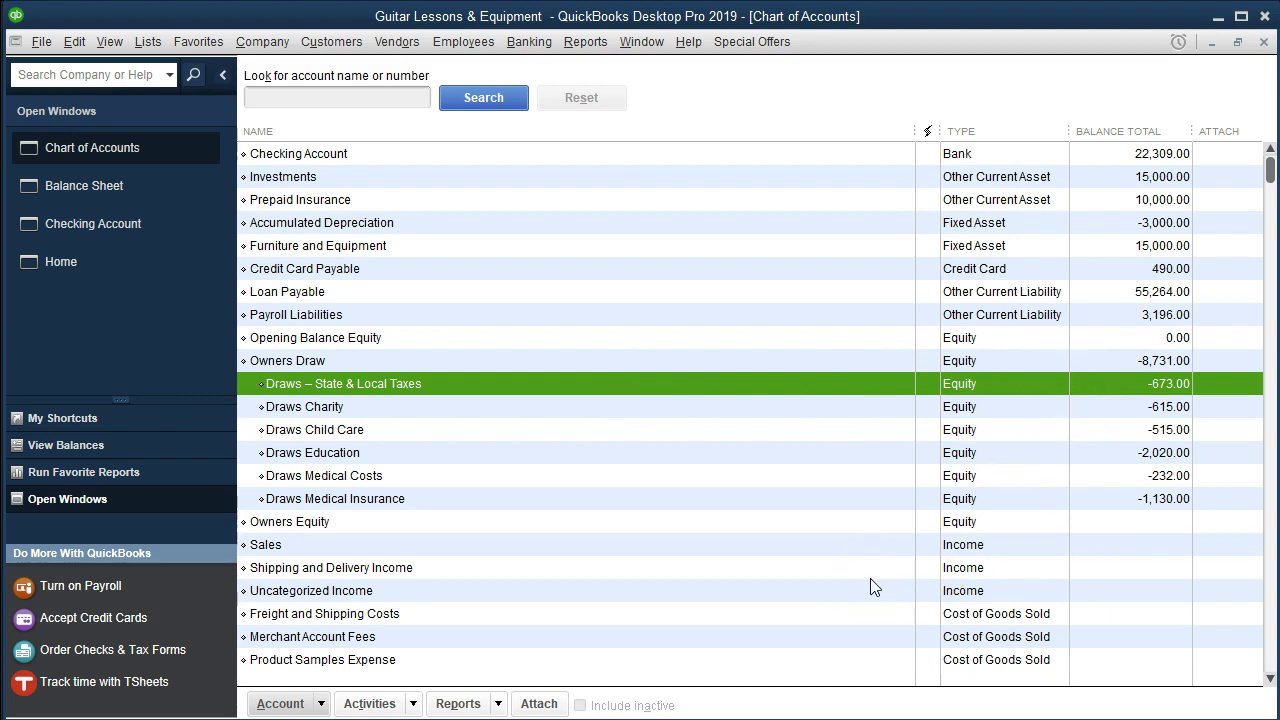
double_click(513, 390)
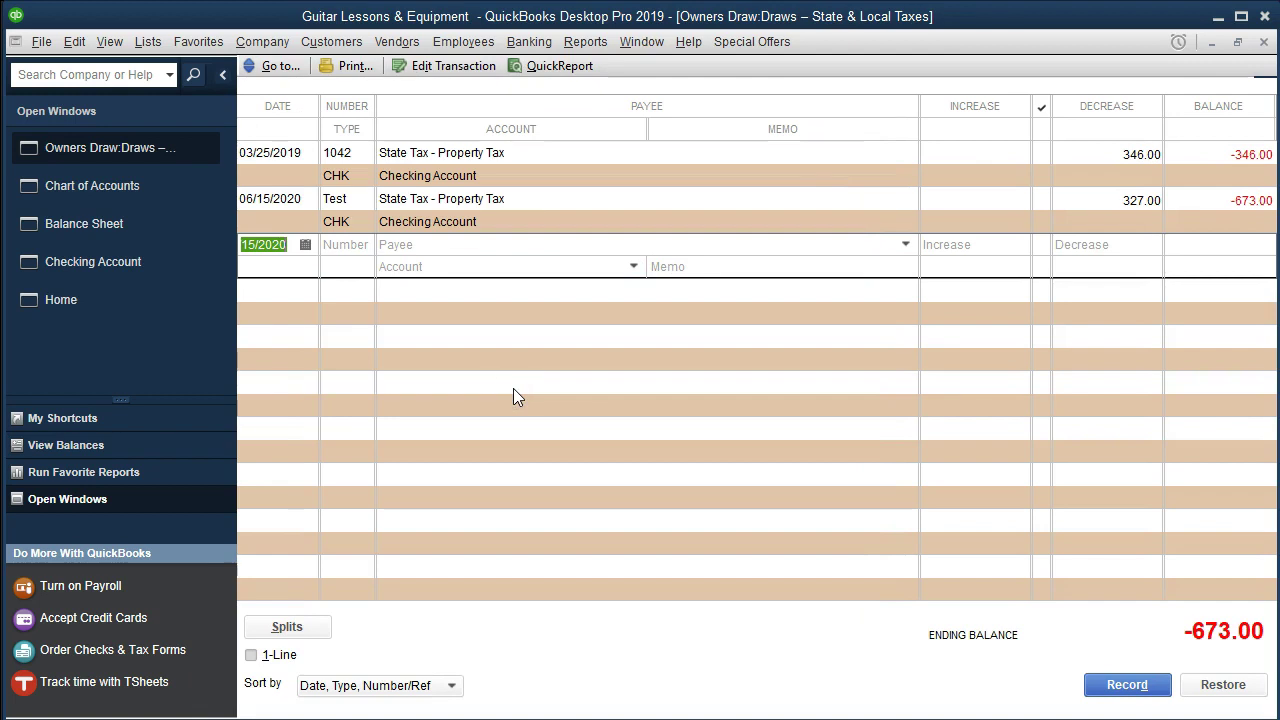
left_click(576, 279)
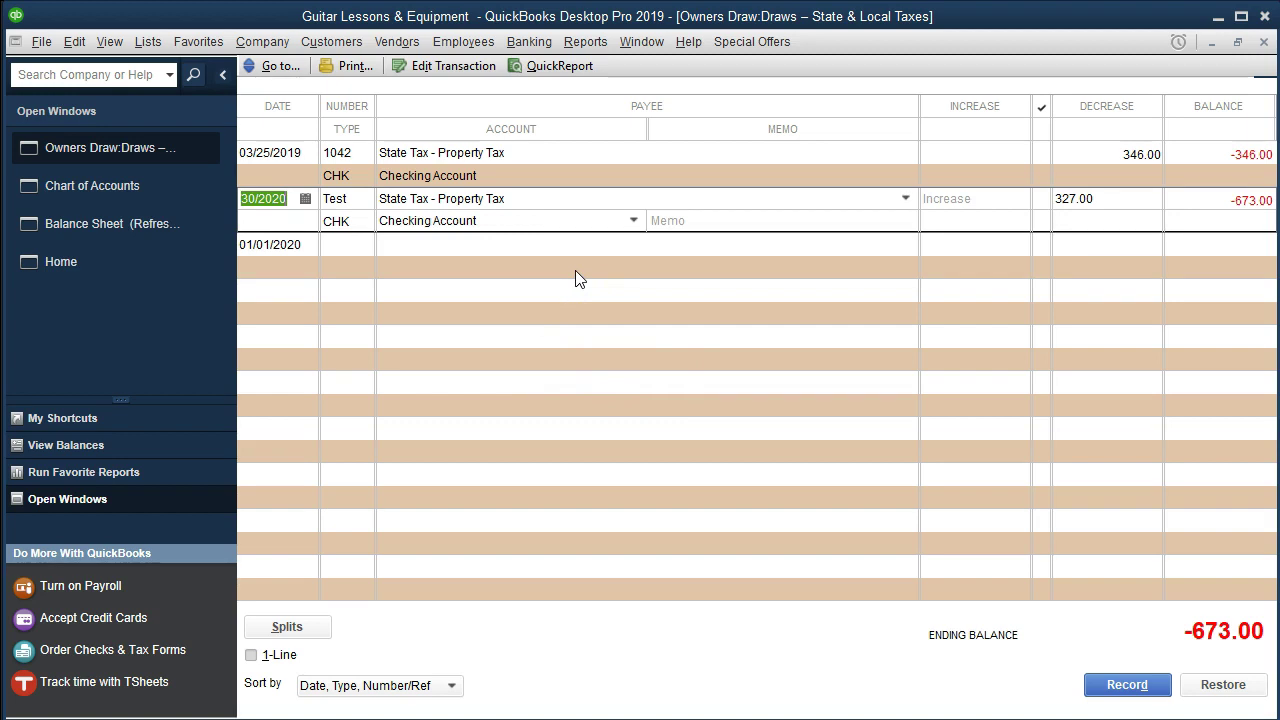
left_click(914, 173)
left_click(1071, 156)
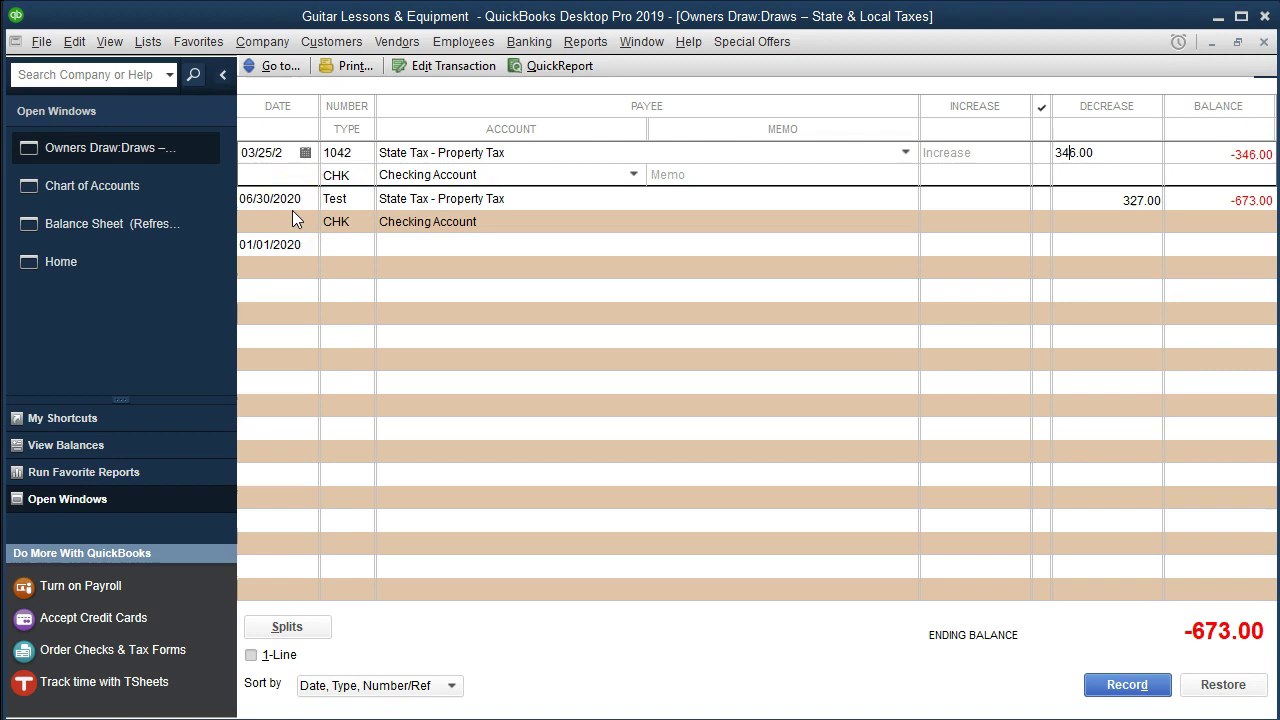
- Start a new register entry in Draws – State & Local Taxes dated 01/01/2020 with an increase of 346.00
left_click(334, 246)
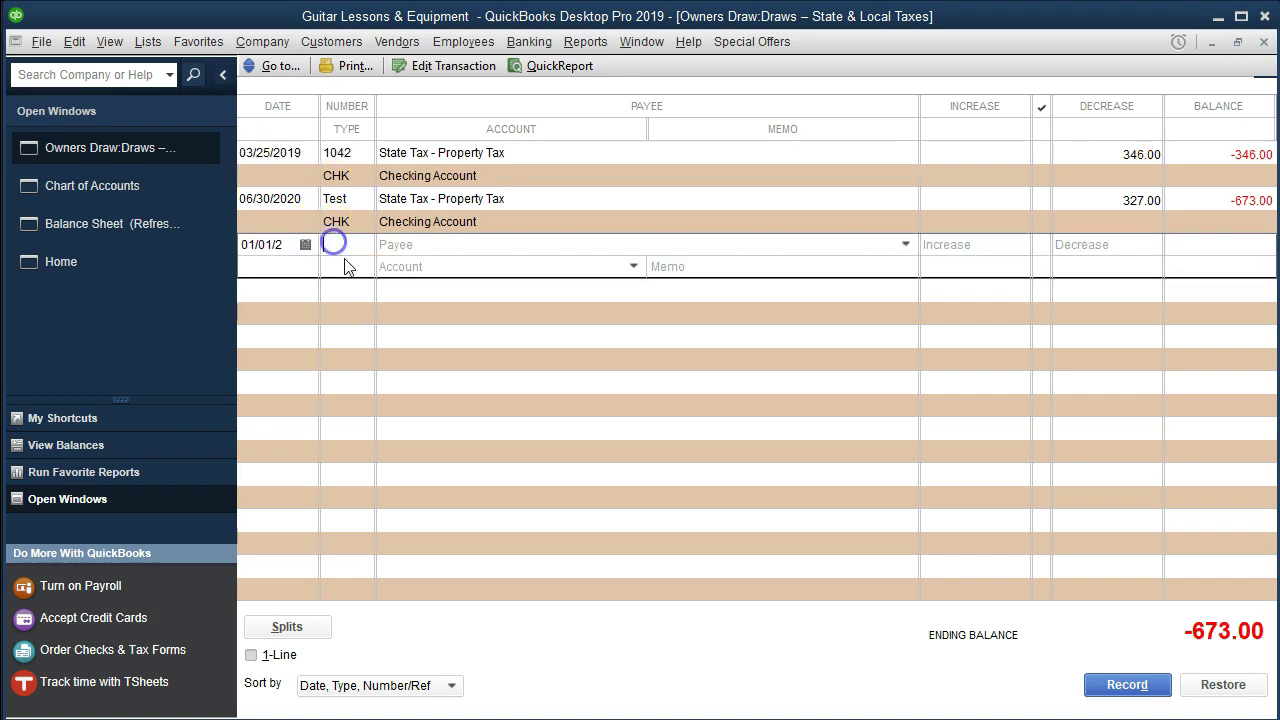
left_click(240, 250)
type("010")
type("120")
key("Tab")
key("Tab")
key("Tab")
left_click(922, 243)
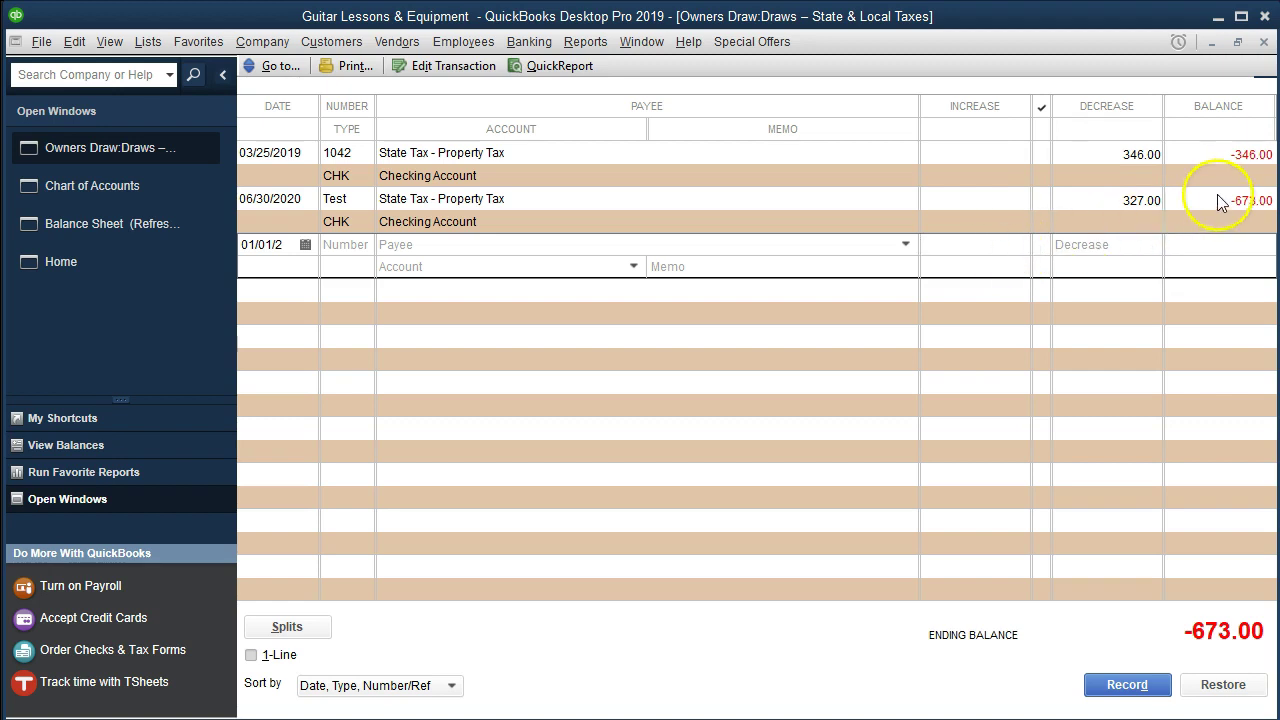
left_click(1012, 245)
type("346")
key("Tab")
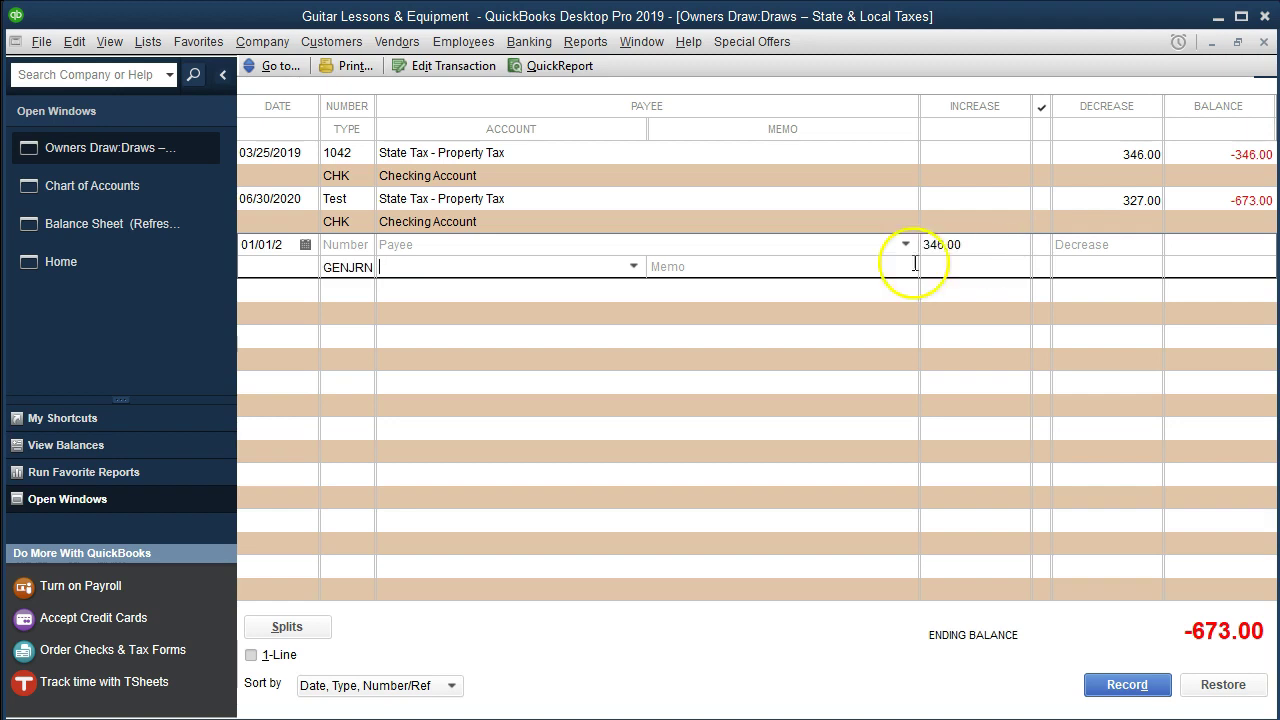
- Assign the entry to the Owners Equity account and record it, accepting the posting to retained earnings
left_click(632, 268)
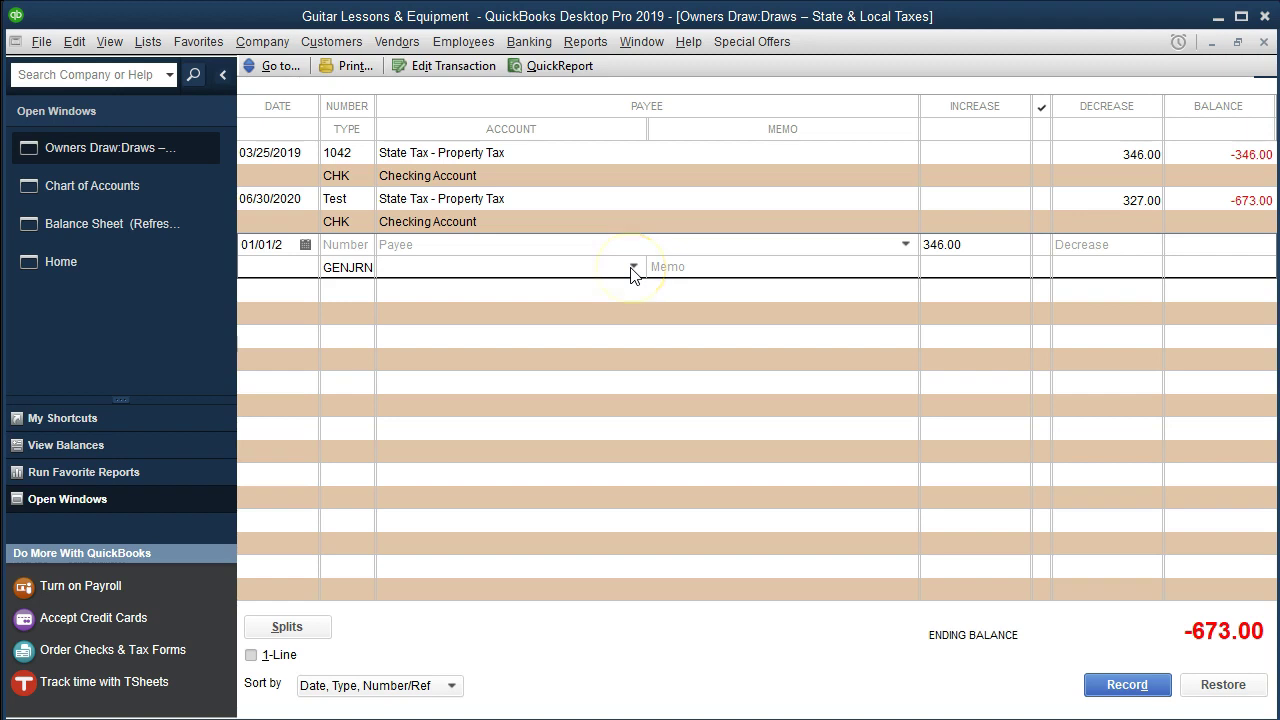
left_click(632, 268)
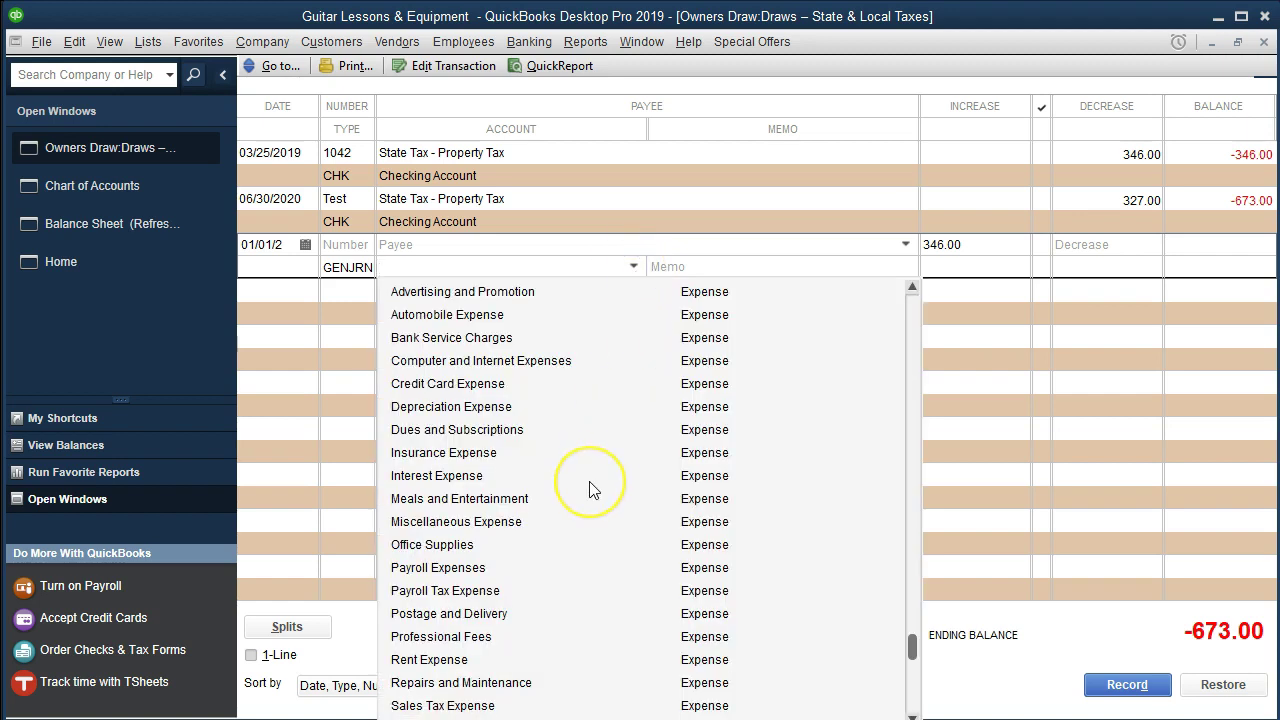
scroll(591, 486, "up", 2)
scroll(591, 488, "up", 2)
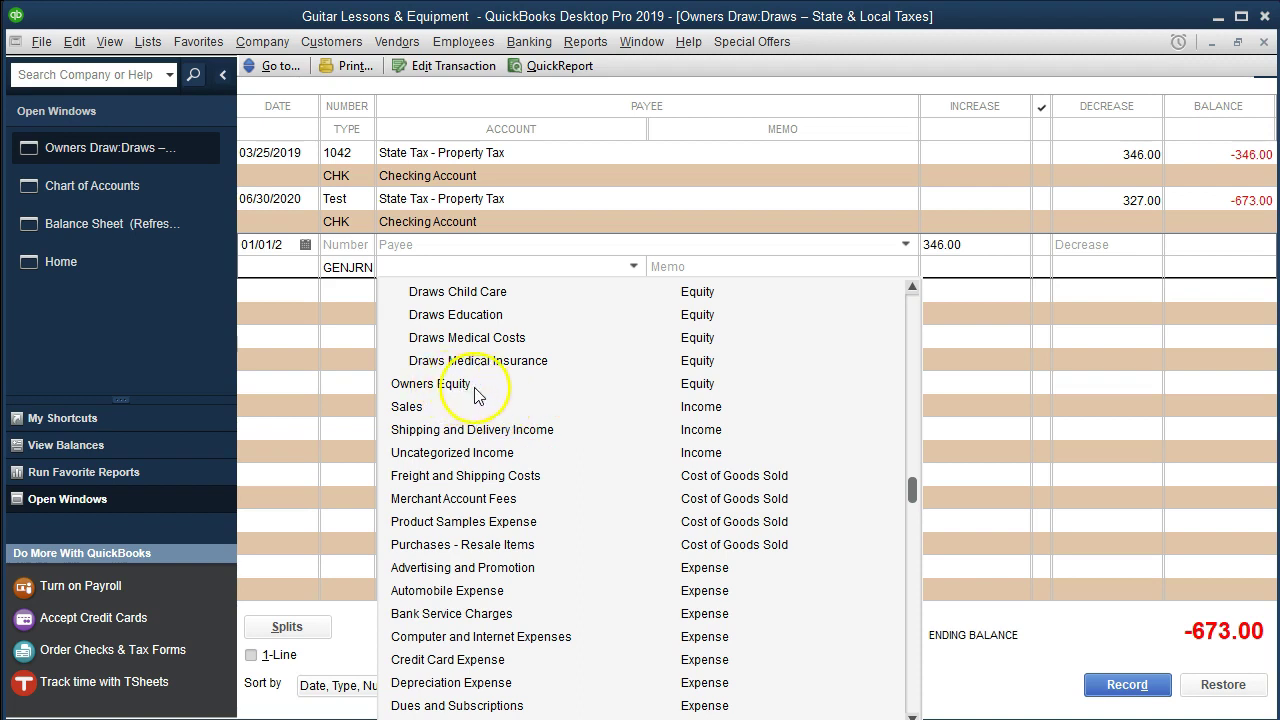
left_click(699, 389)
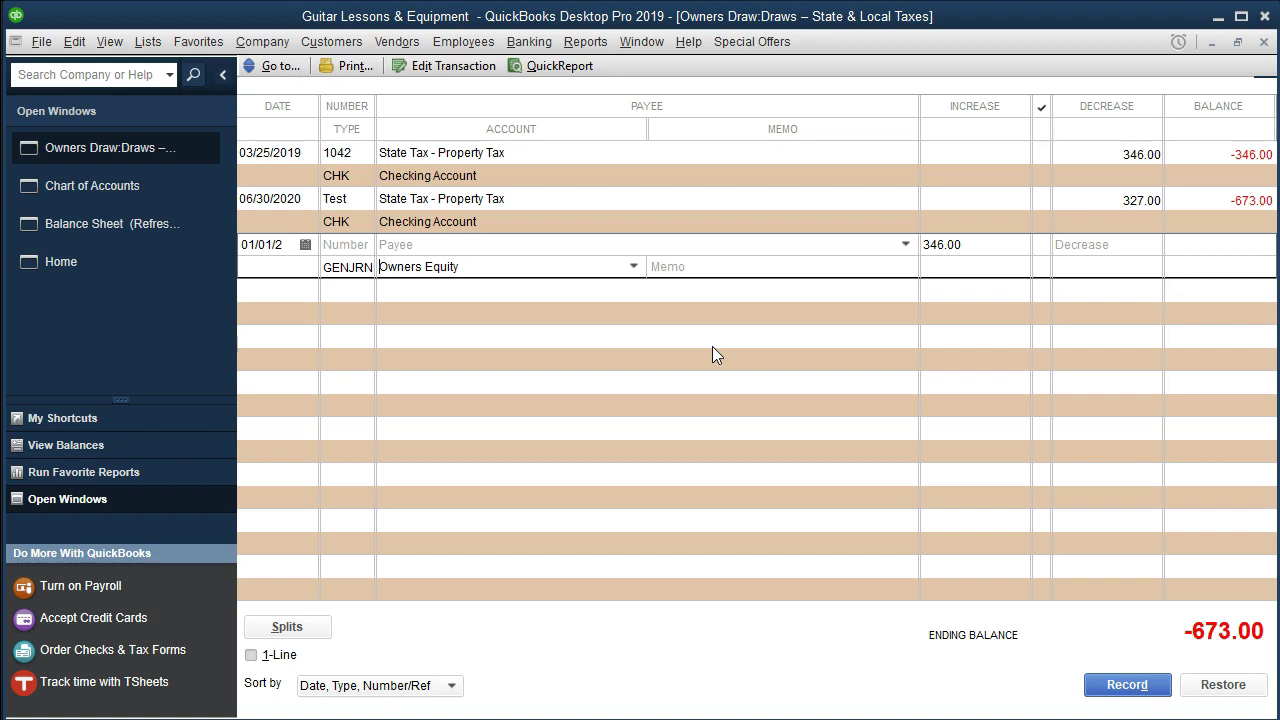
key("Return")
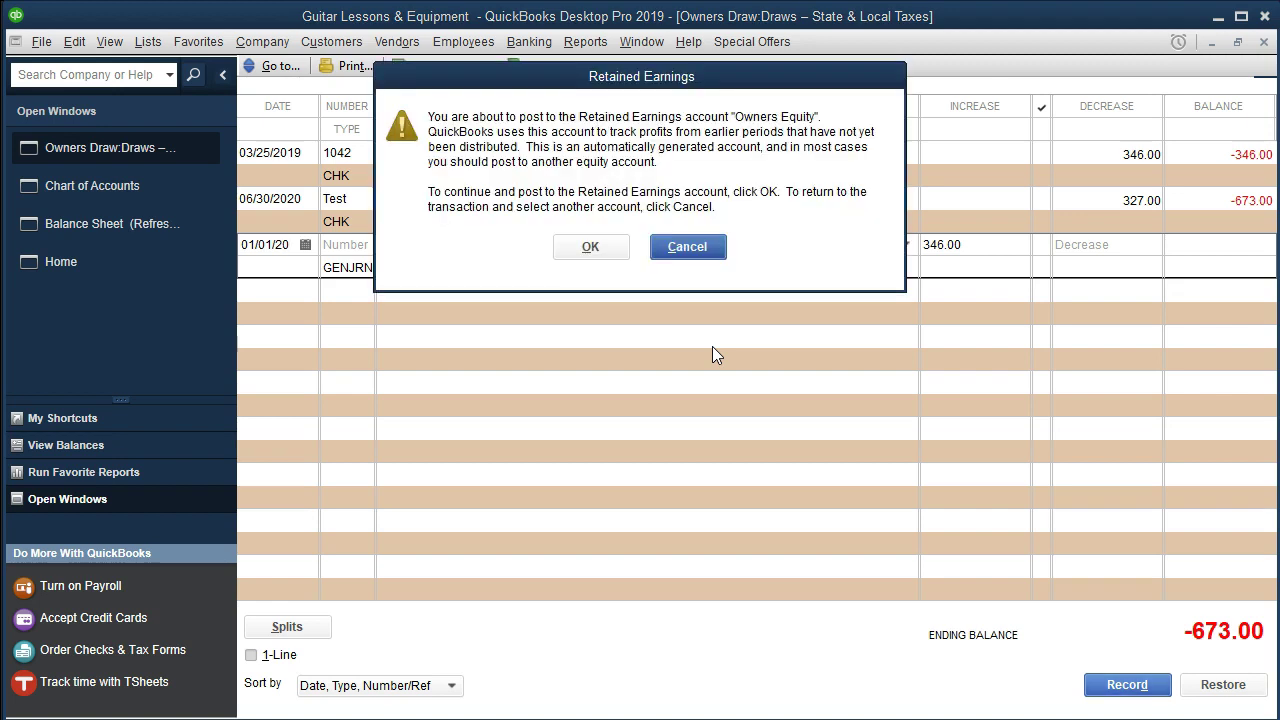
left_click(592, 250)
left_click(591, 248)
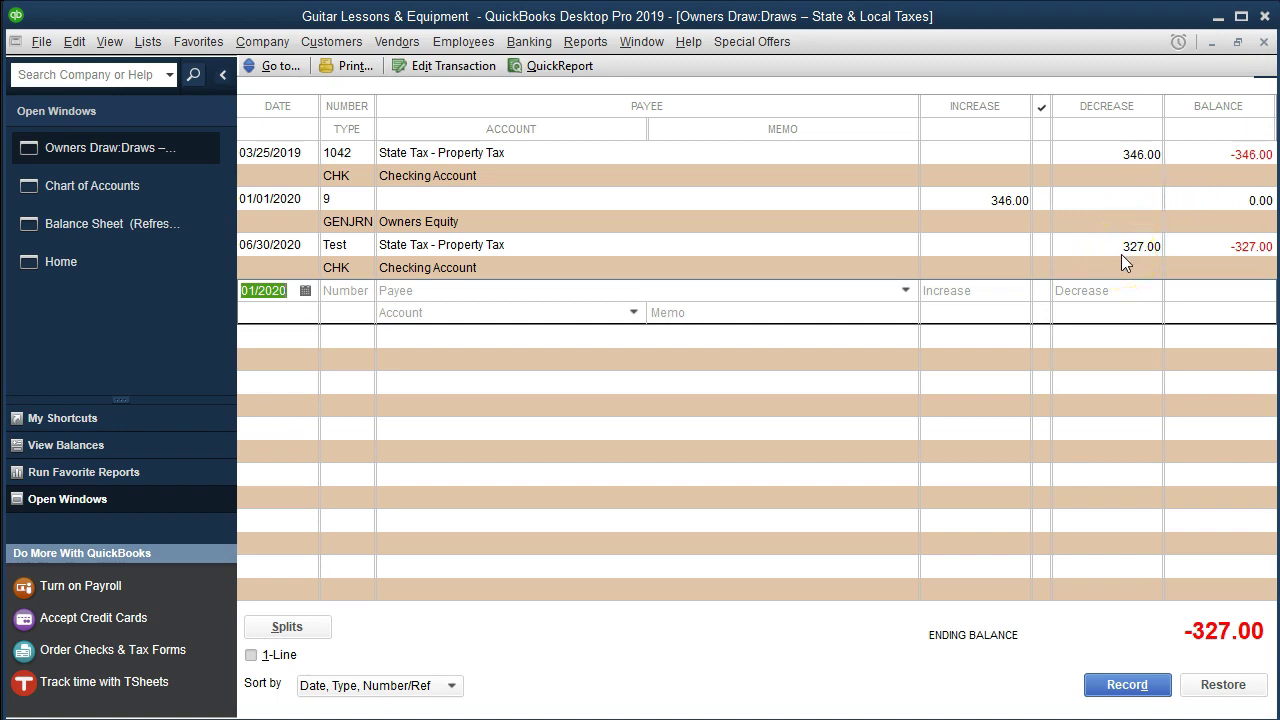
- Close the register, return to the balance sheet with refreshed data, and confirm its custom date range of 01/01/2019 through 12/31/2020
left_click(1263, 43)
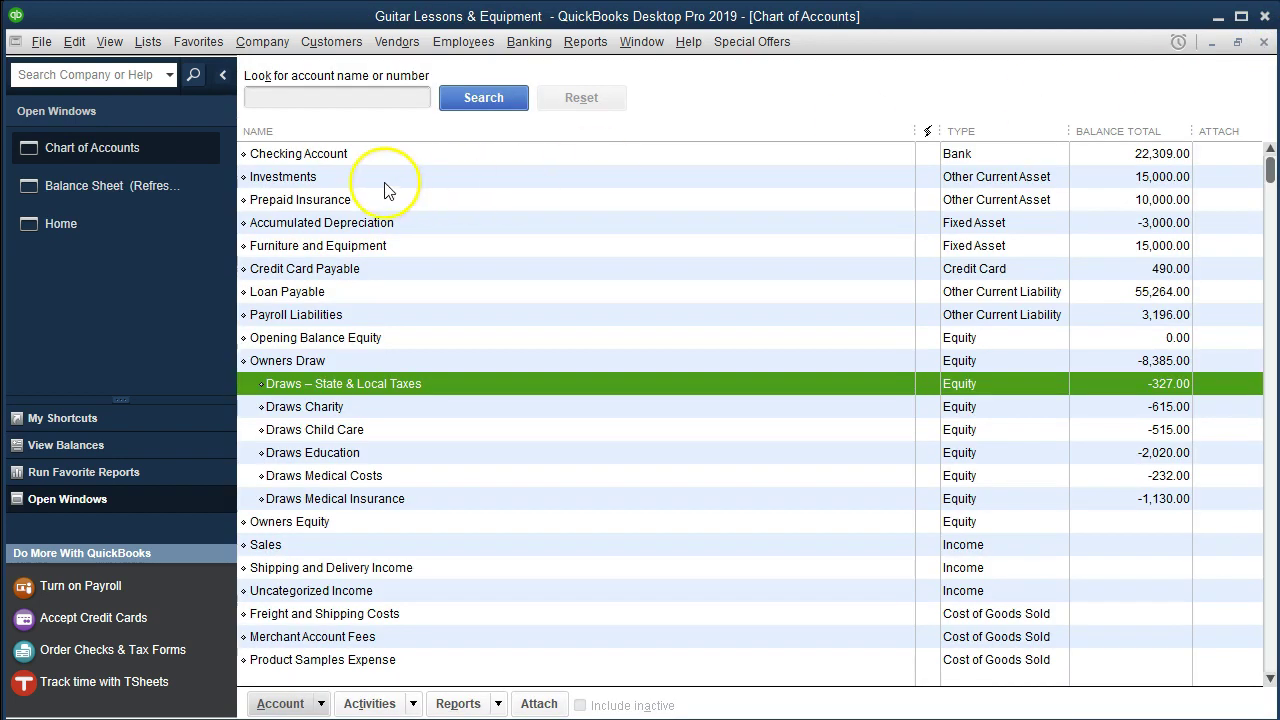
left_click(149, 186)
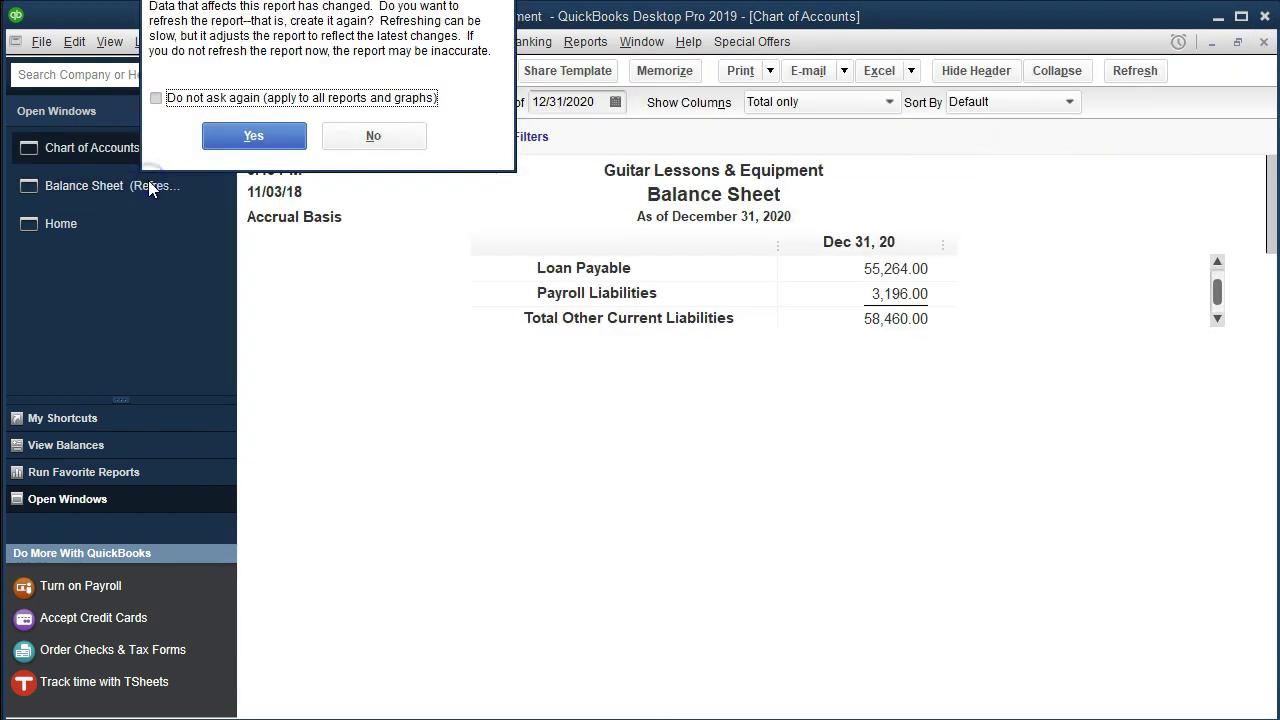
left_click(253, 135)
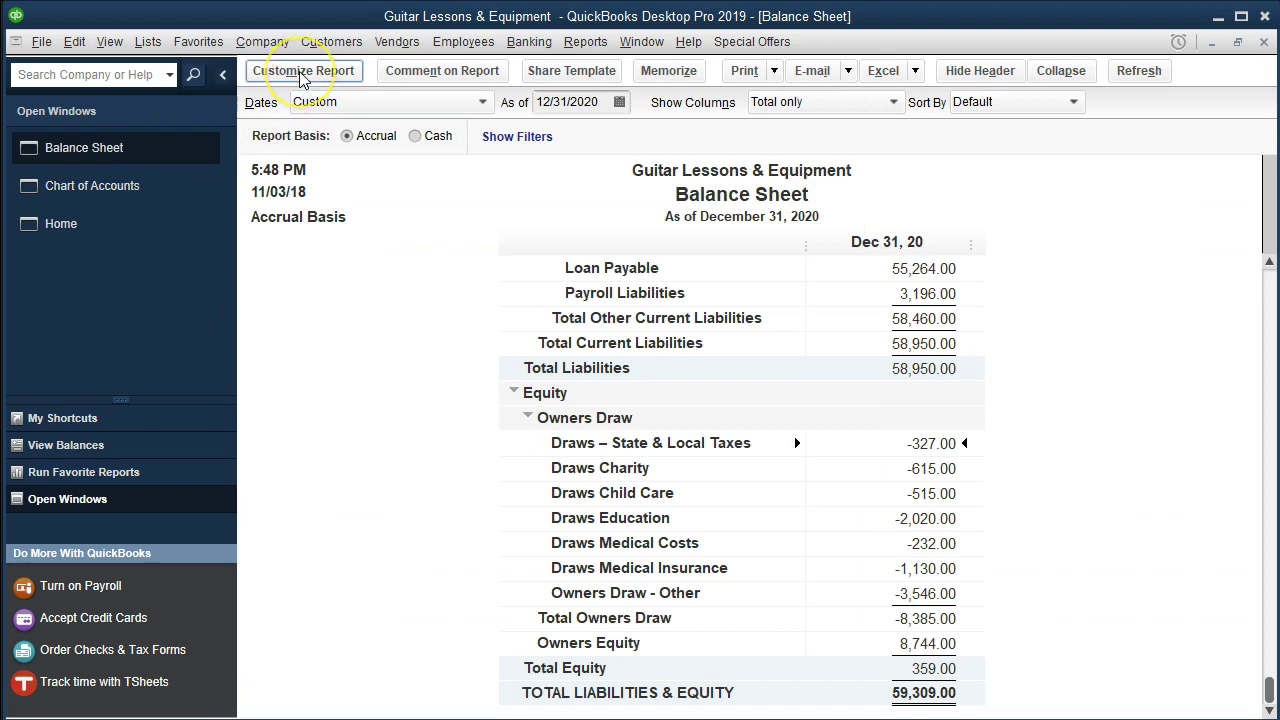
left_click(302, 71)
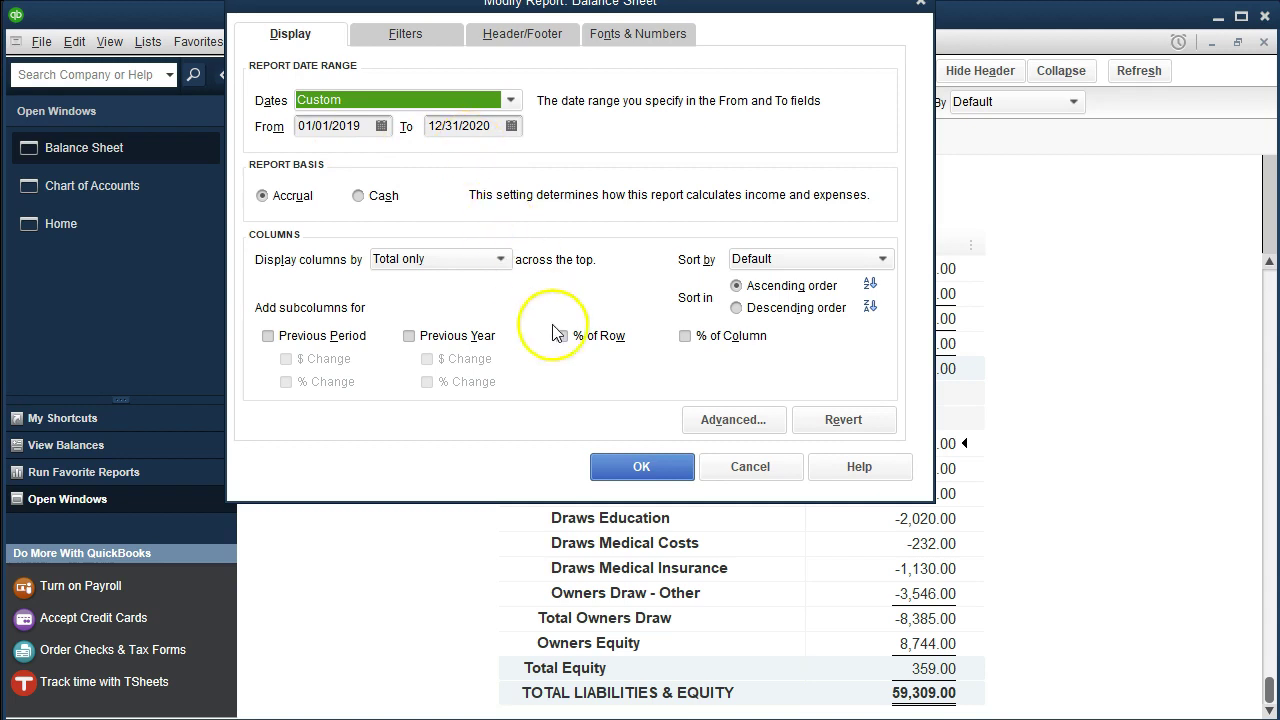
left_click(625, 465)
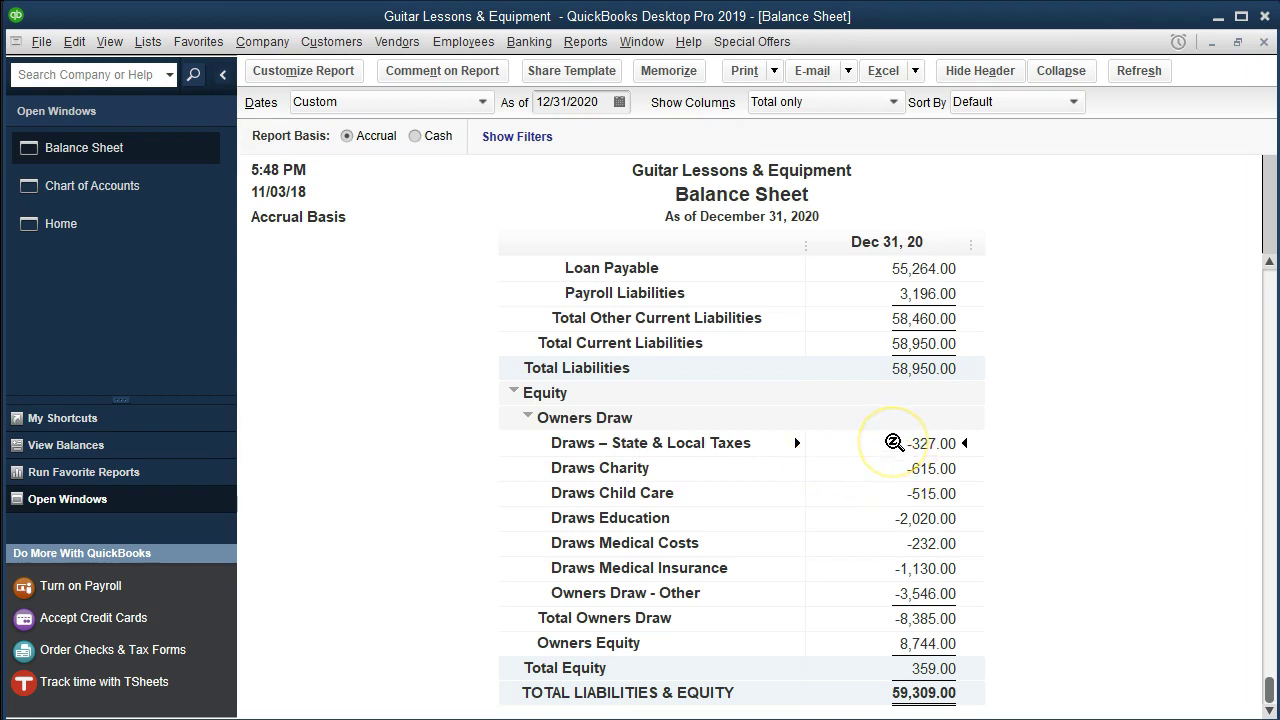
- View the transactions behind the Draws – State & Local Taxes amount from 01/01/2019 to 12/31/2020, and return to the balance sheet
double_click(894, 442)
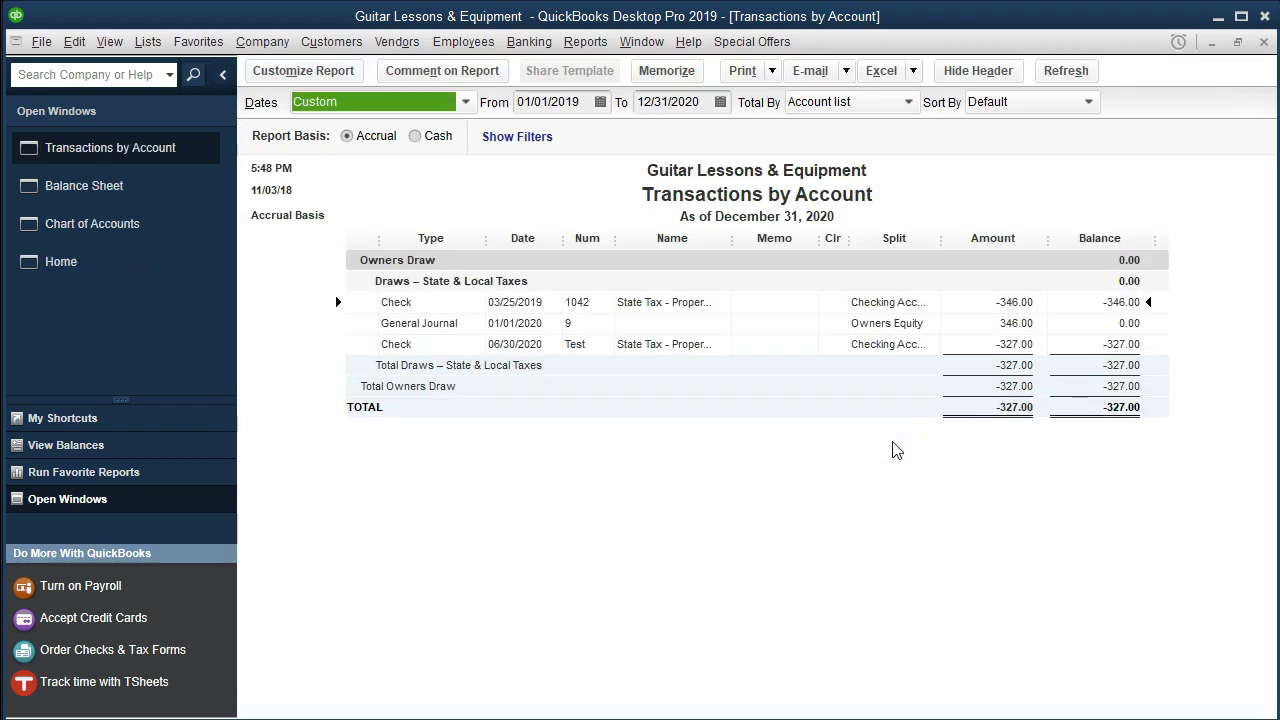
left_click(1085, 344)
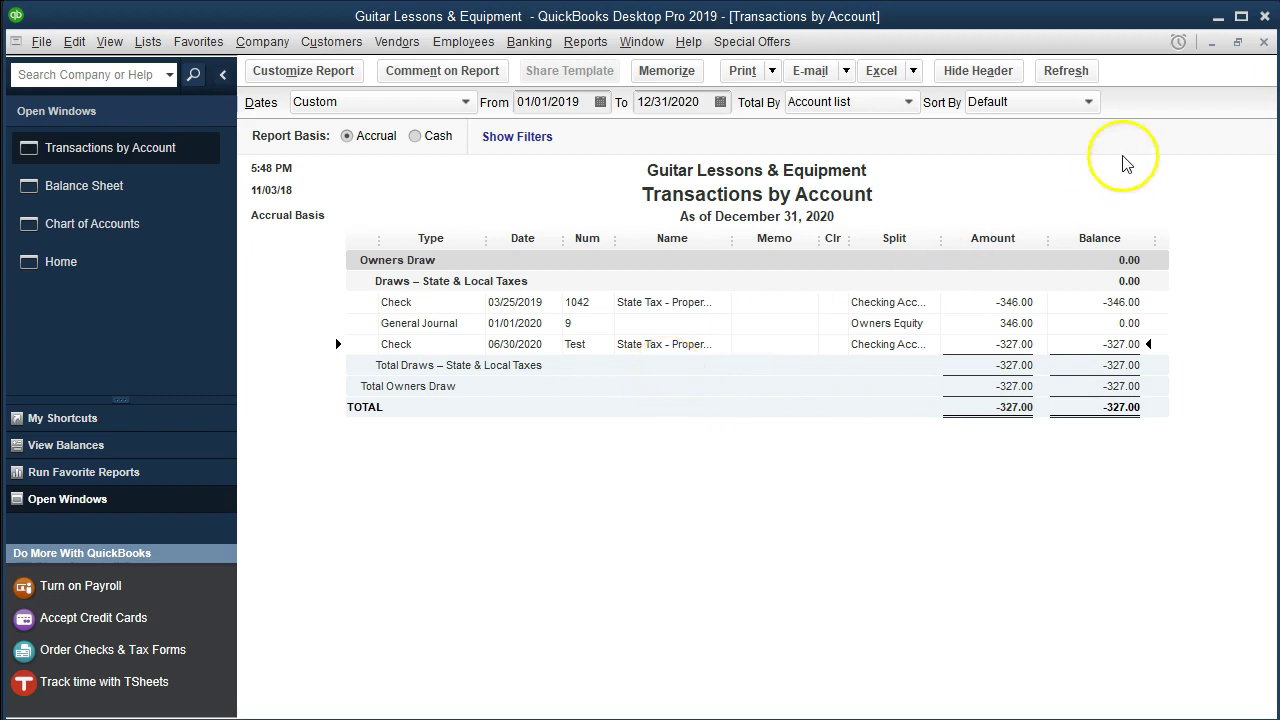
left_click(1264, 42)
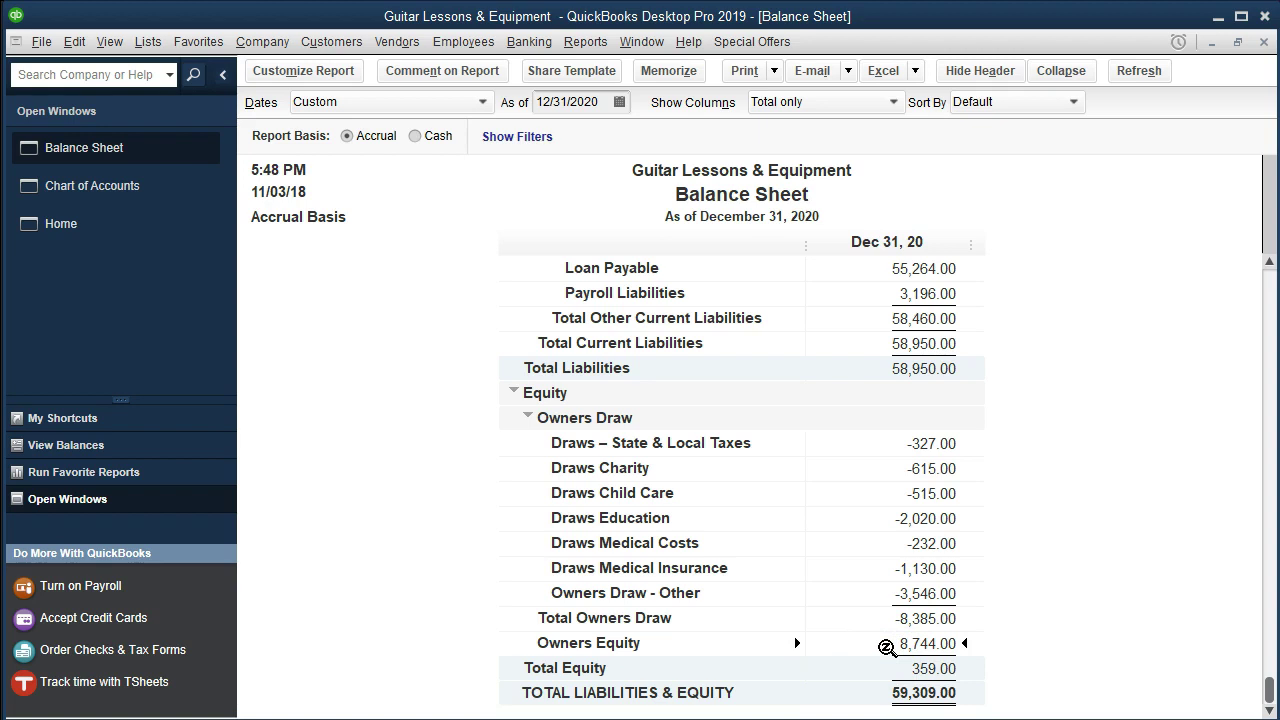
- Reopen the Draws – State & Local Taxes transaction detail and set its start date to 01/01/2020
double_click(934, 443)
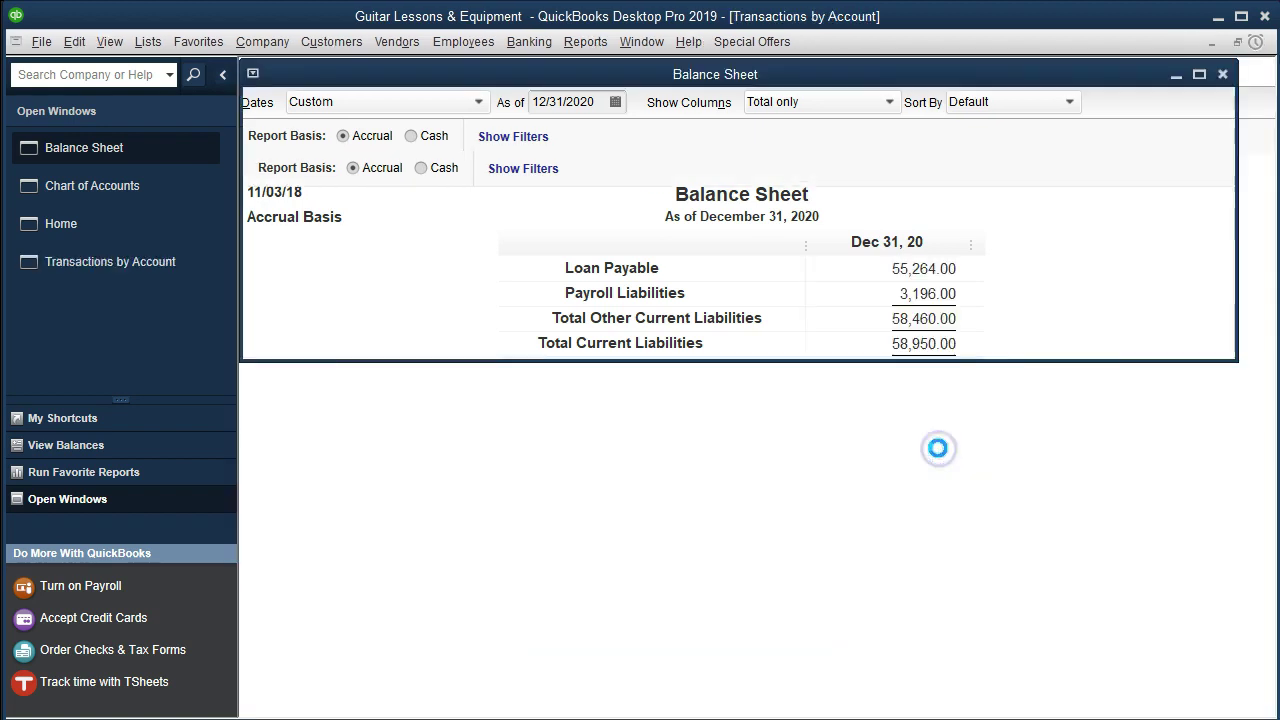
key("Tab")
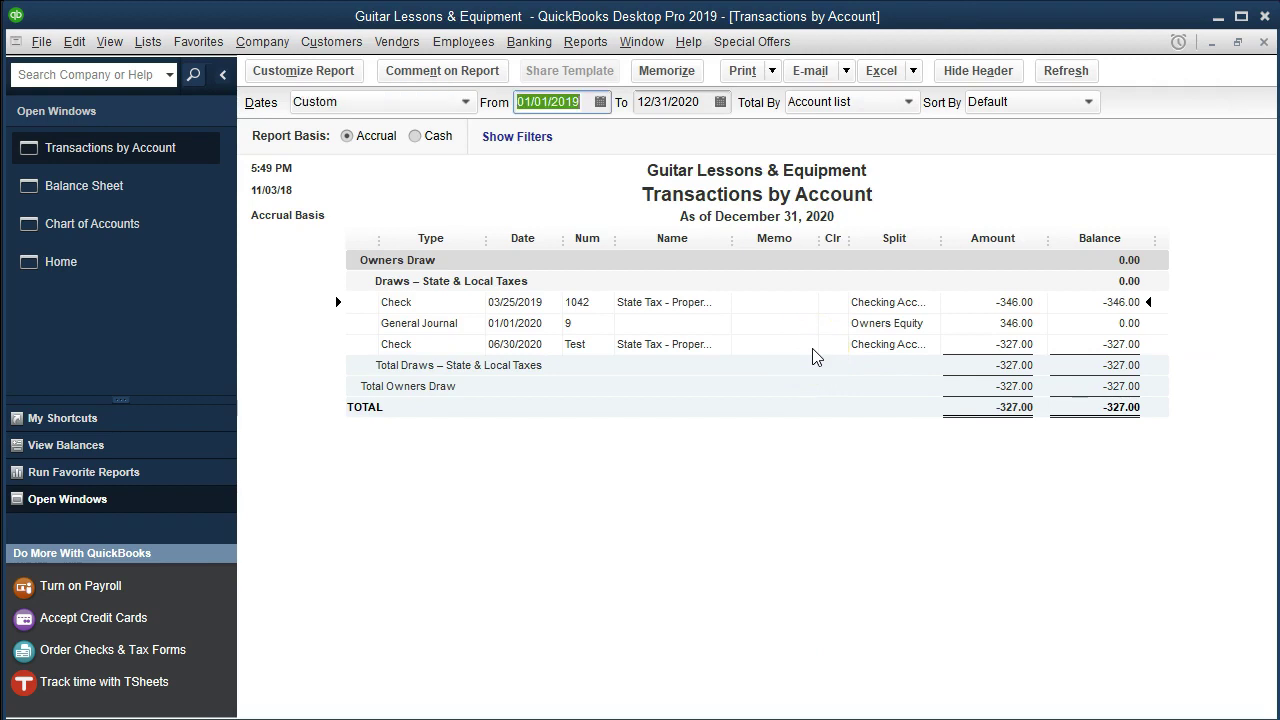
type("0101")
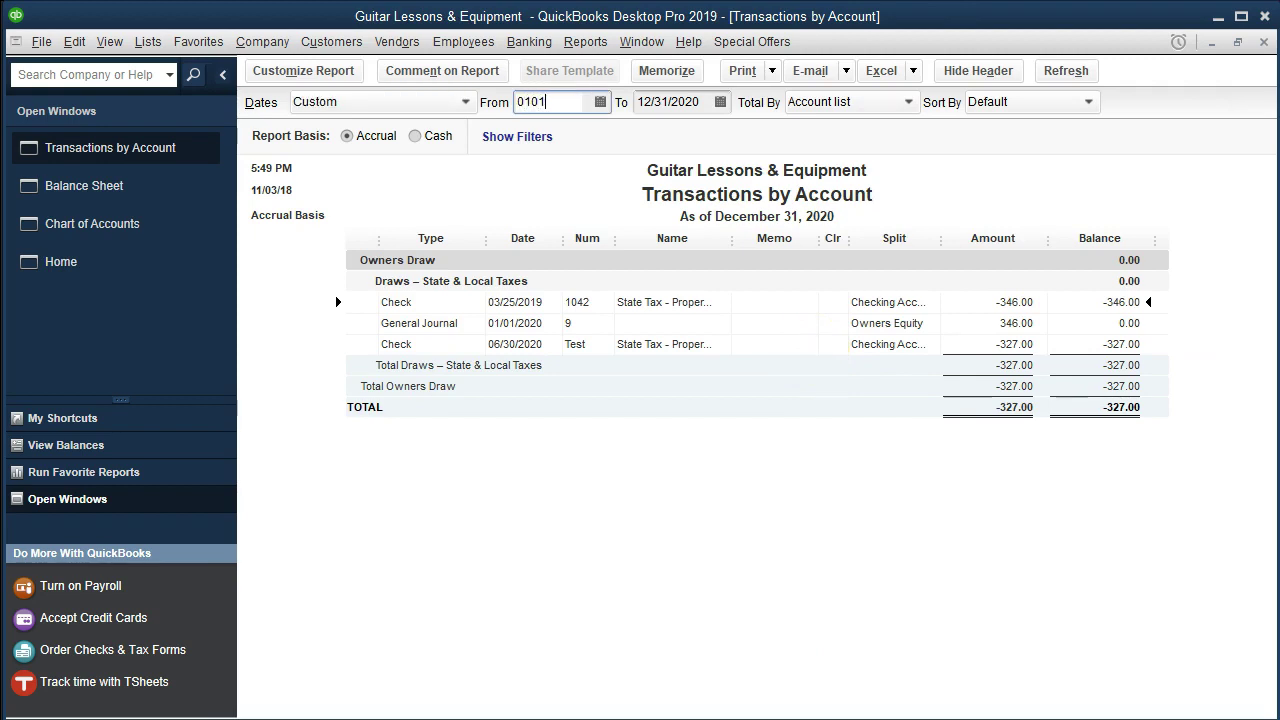
key("Tab")
key("Tab")
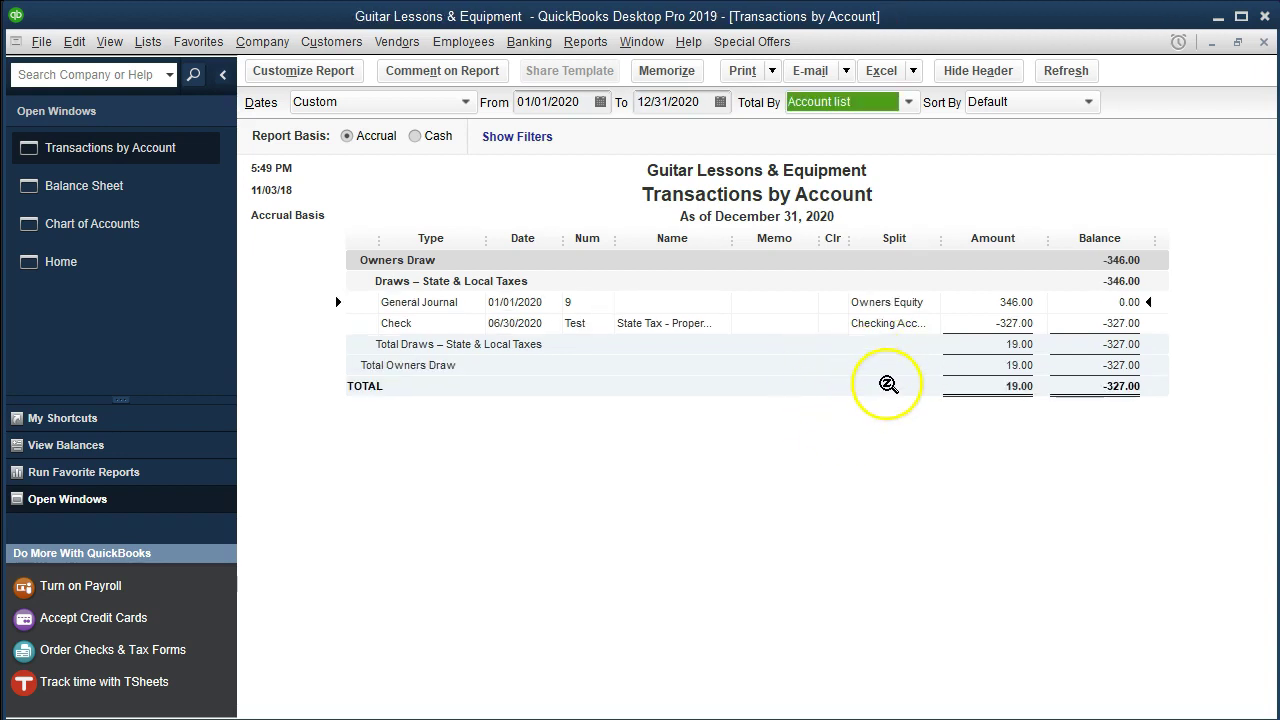
- Set the transaction detail report's start date to 01/02/2020
left_click(548, 101)
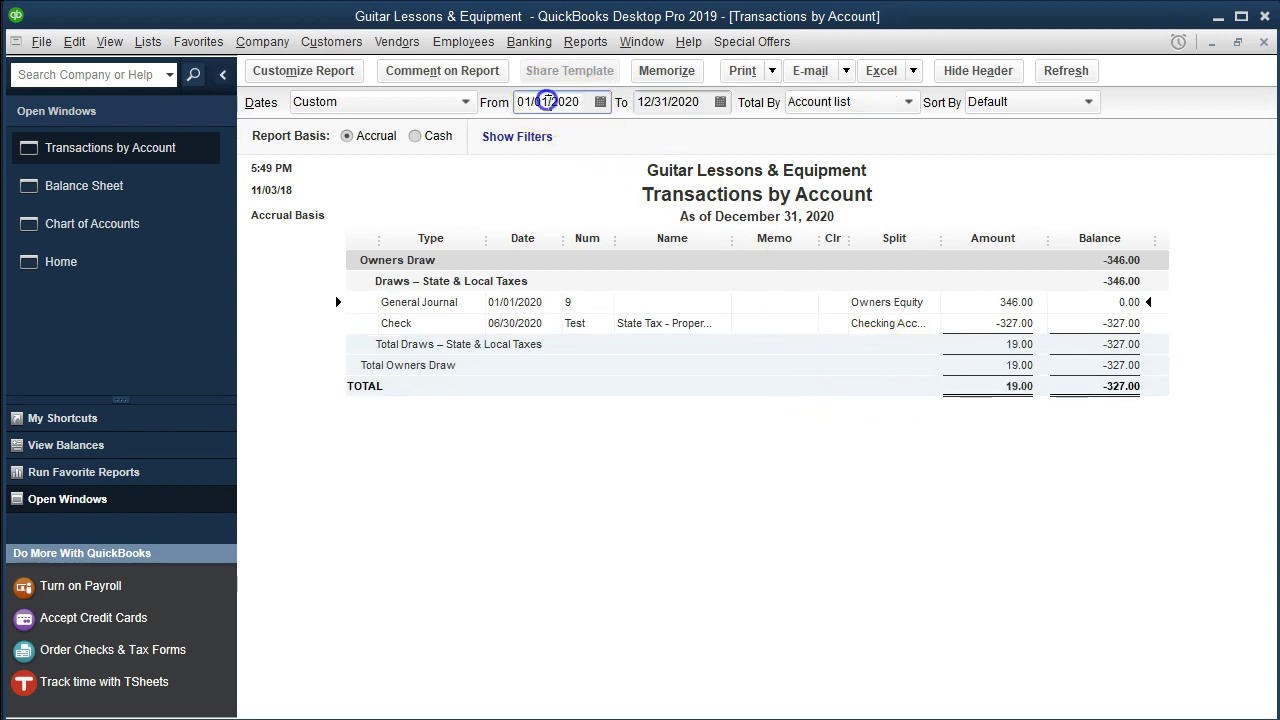
key("BackSpace")
type("2")
key("Tab")
key("Tab")
key("Tab")
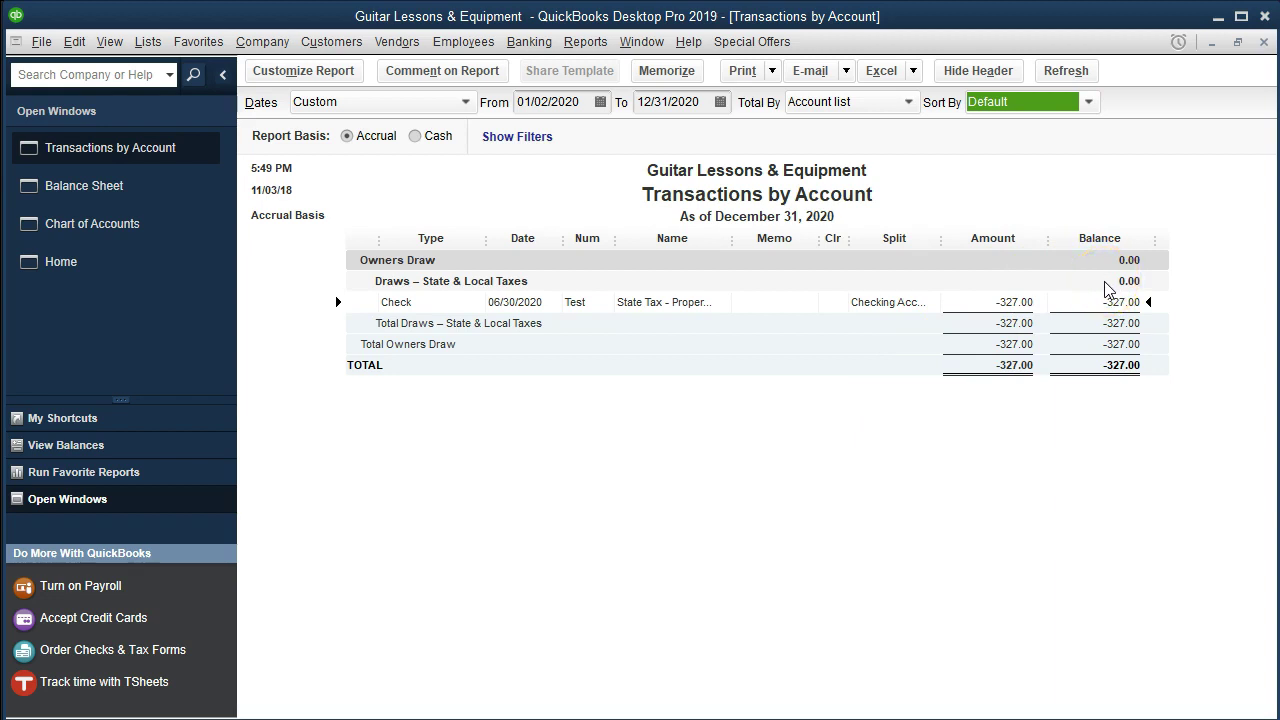
- Close the transaction detail report and open the Draws Charity register from the chart of accounts
left_click(1264, 41)
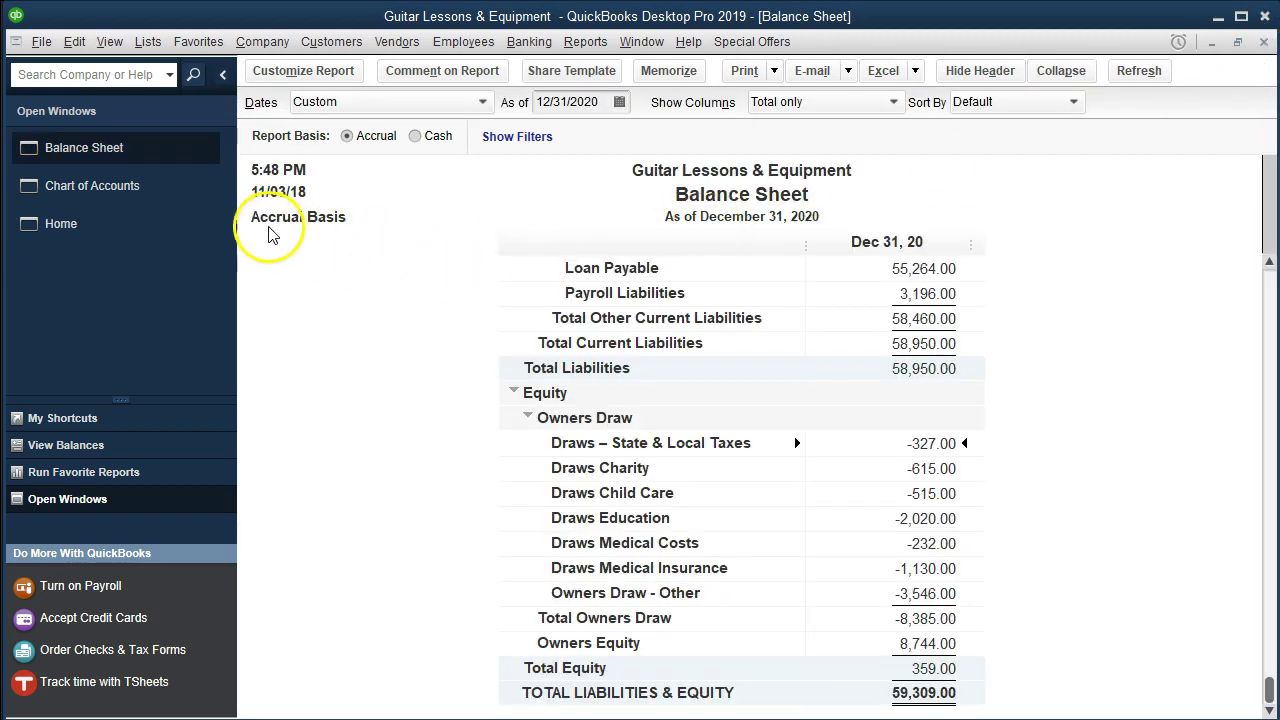
left_click(166, 188)
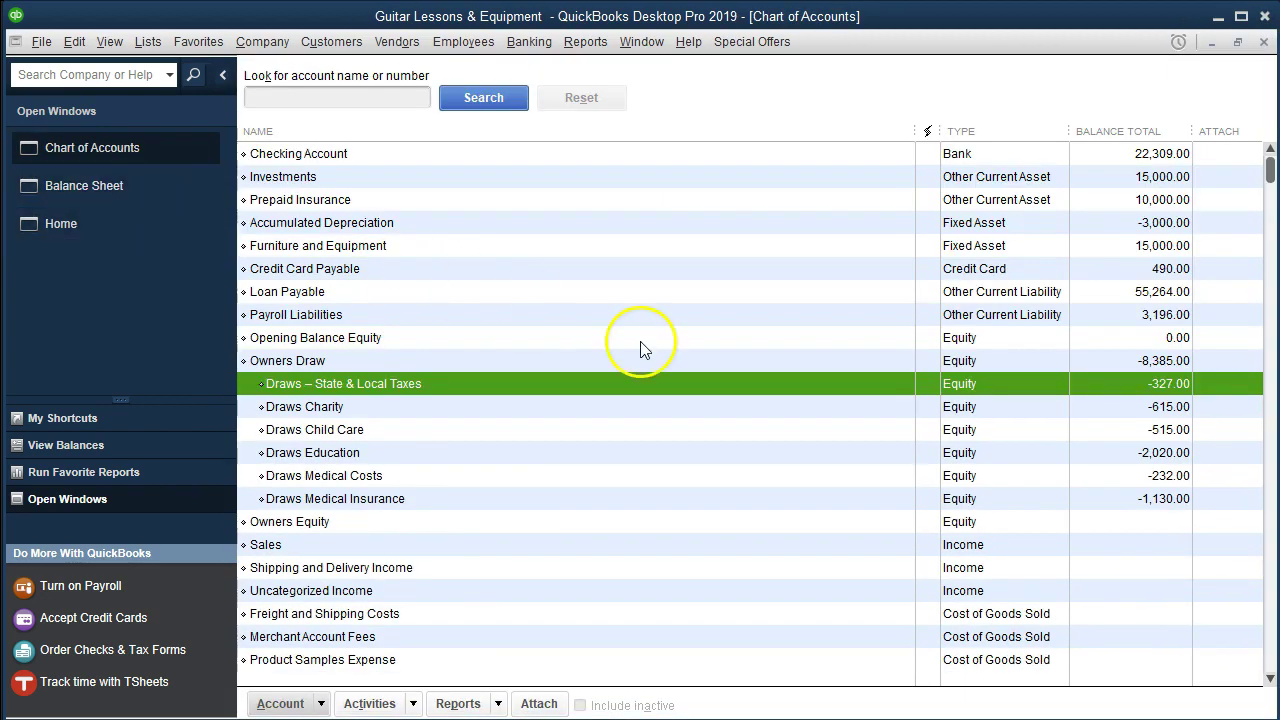
left_click(459, 409)
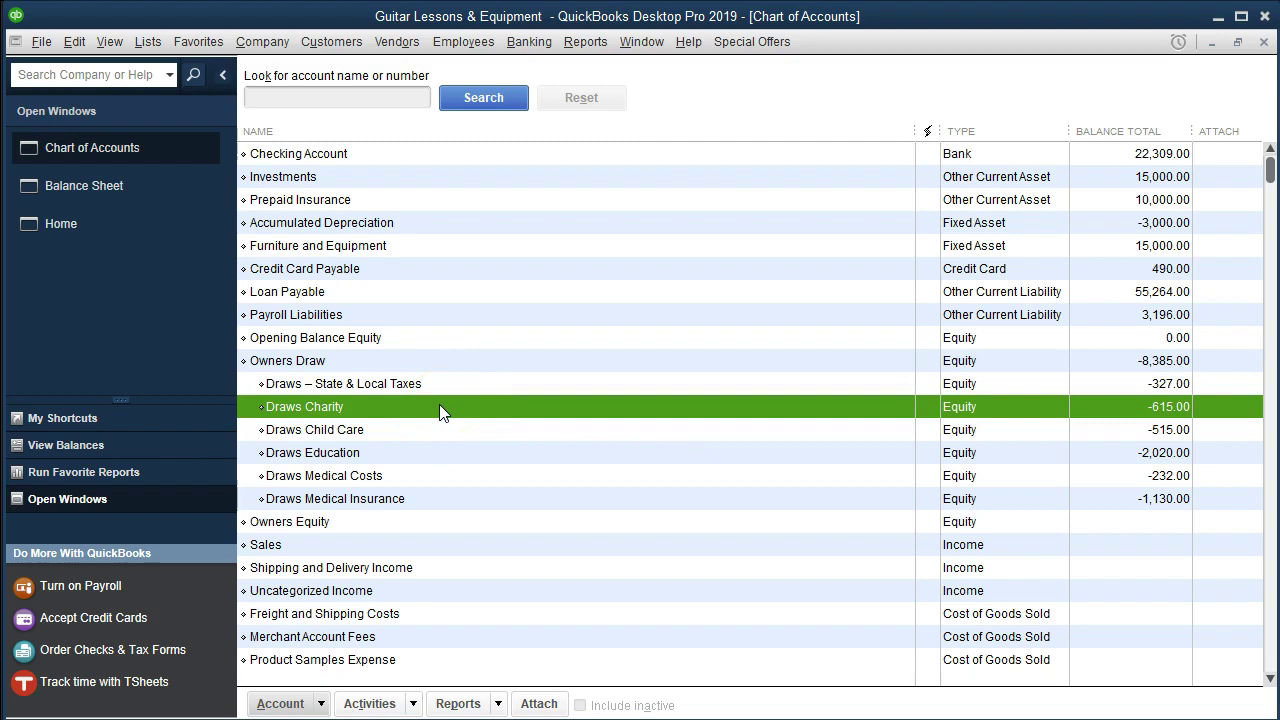
double_click(443, 408)
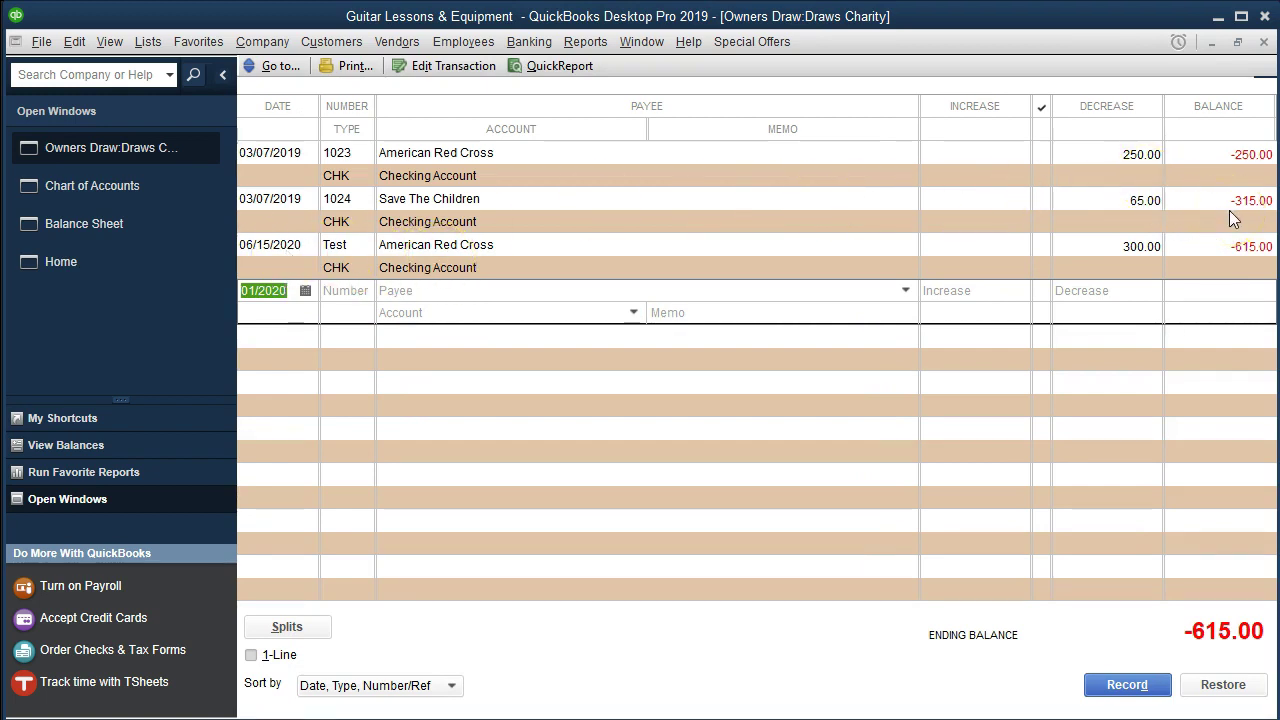
- Start a new entry in the Draws Charity register dated 01/01/2020 with an increase of 315.00
type("0101")
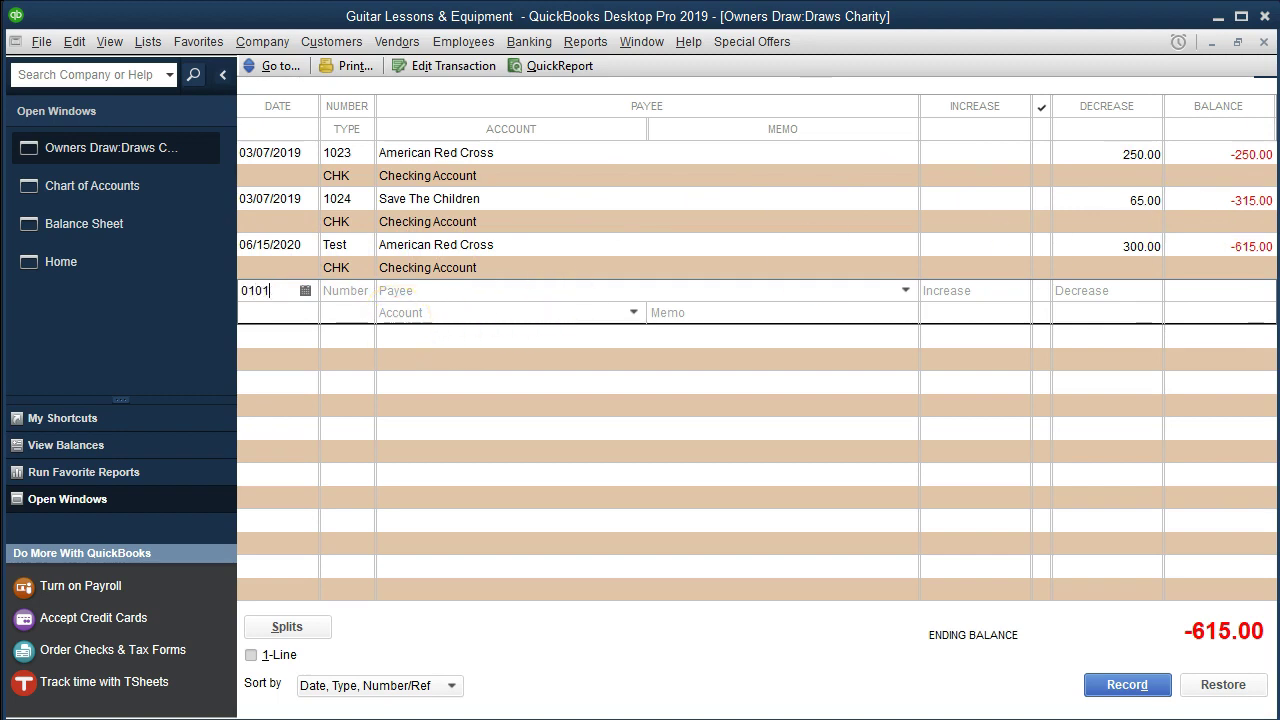
key("Tab")
key("Tab")
key("Tab")
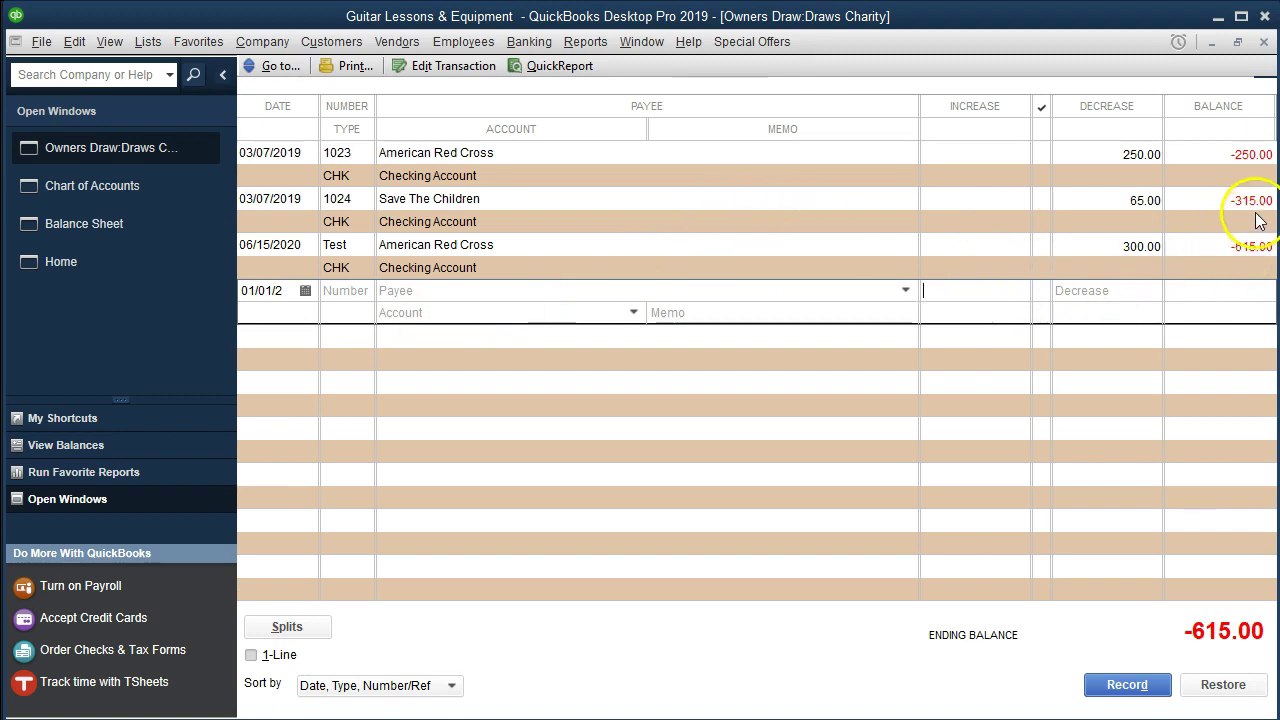
type("315")
key("Tab")
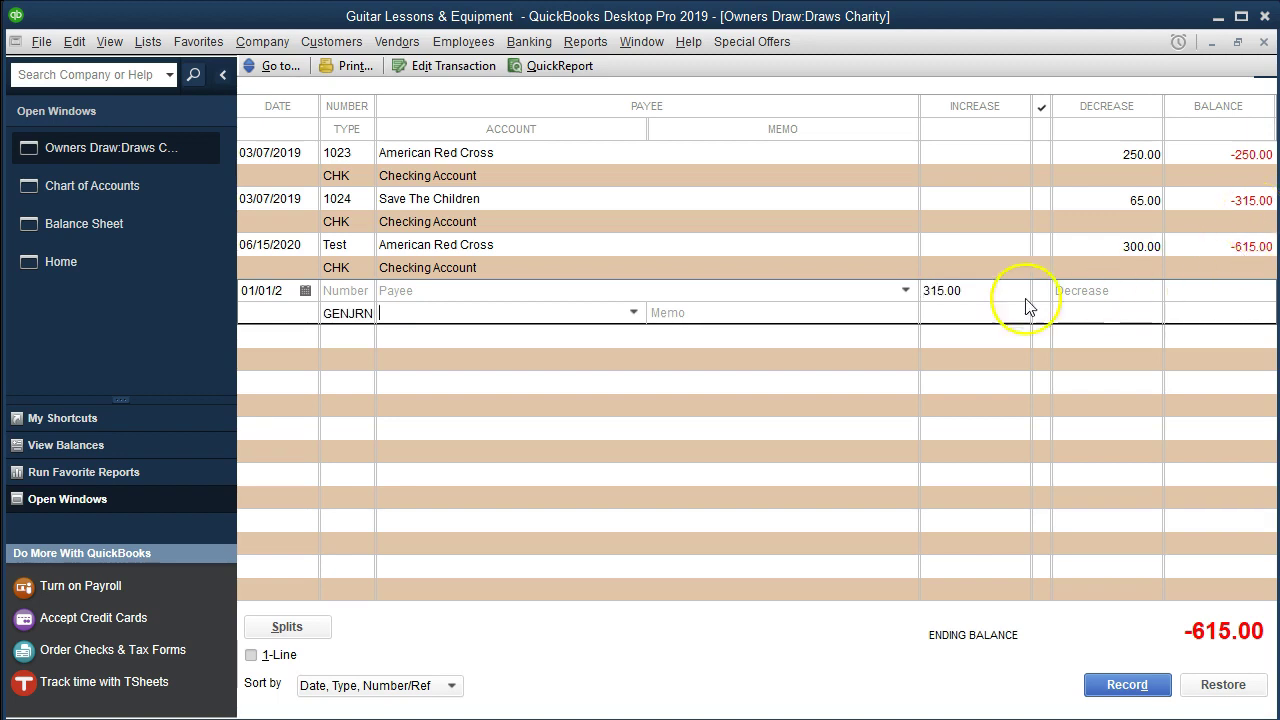
- Assign the 315.00 entry to the Owners Equity account and record it, accepting the posting to retained earnings
left_click(633, 312)
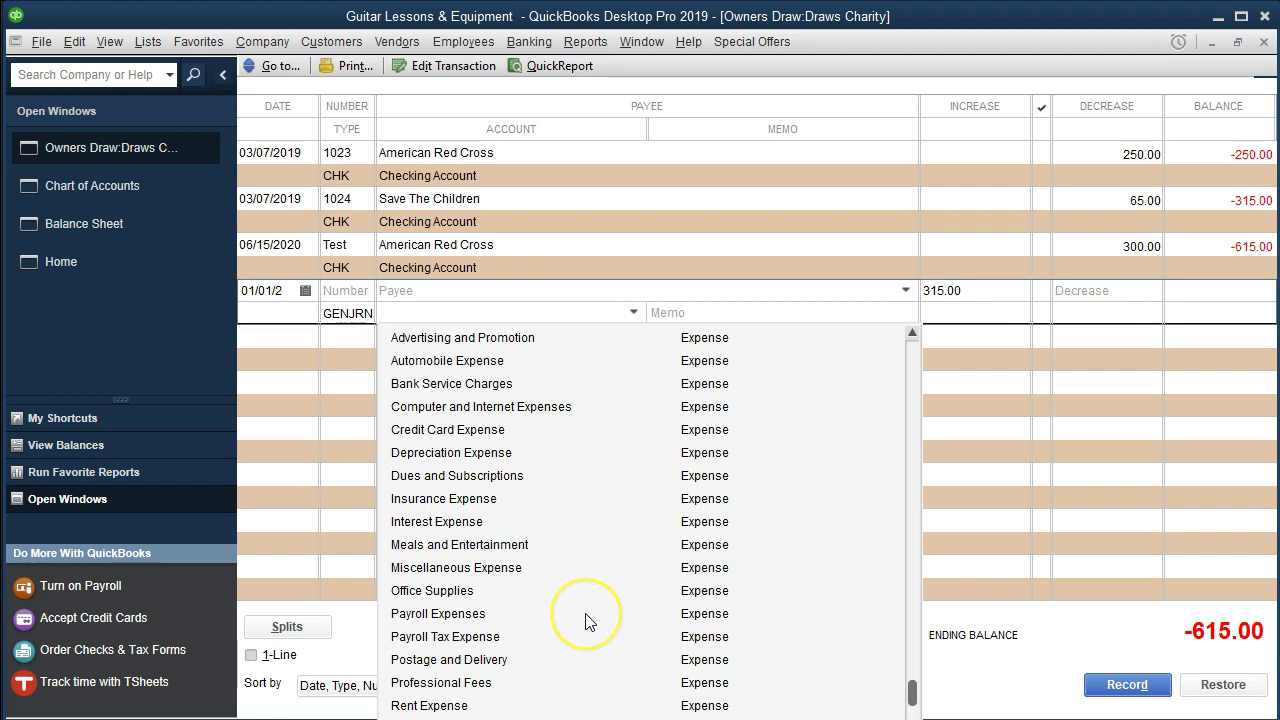
scroll(590, 610, "down", 1)
scroll(588, 620, "up", 4)
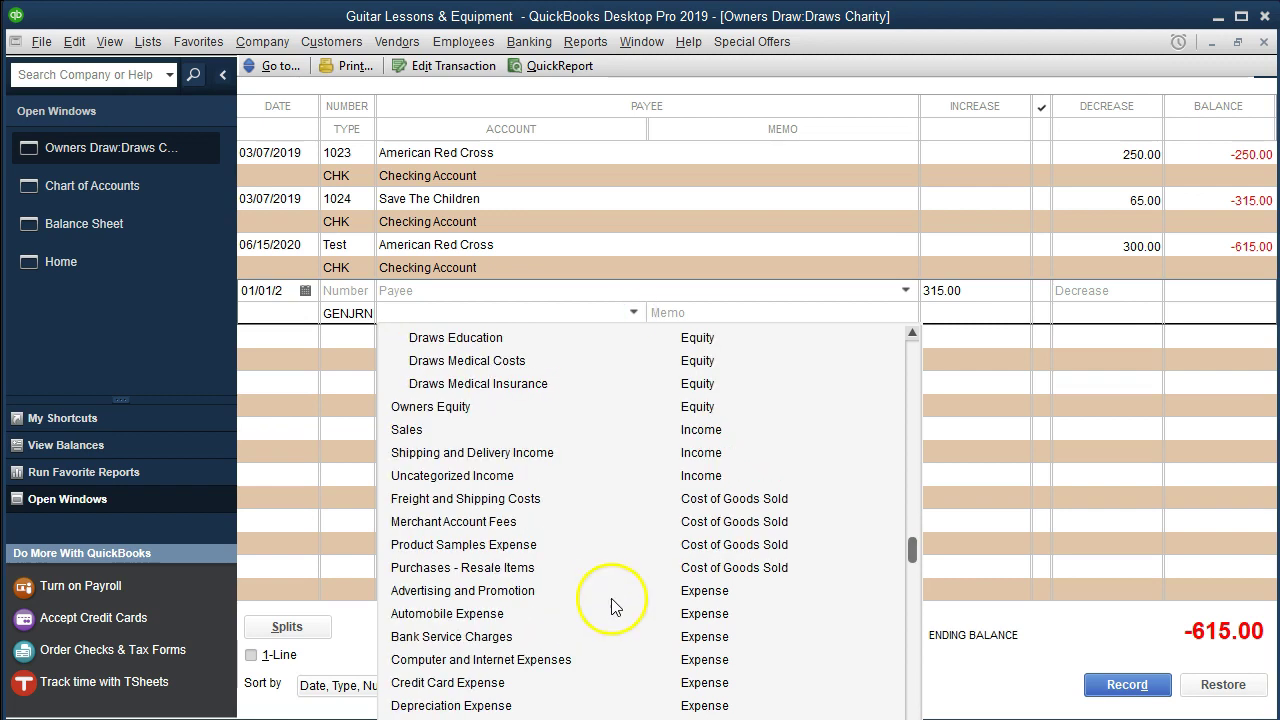
left_click(467, 411)
key("Return")
key("Return")
key("Return")
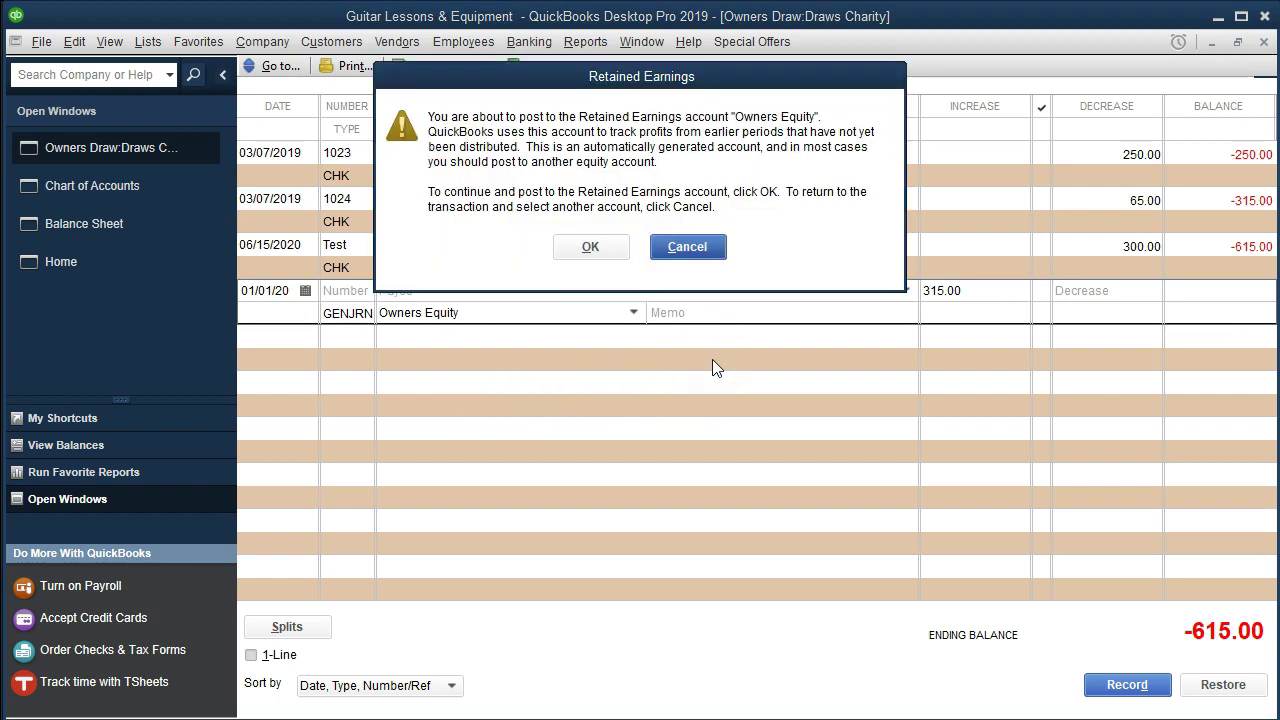
left_click(517, 250)
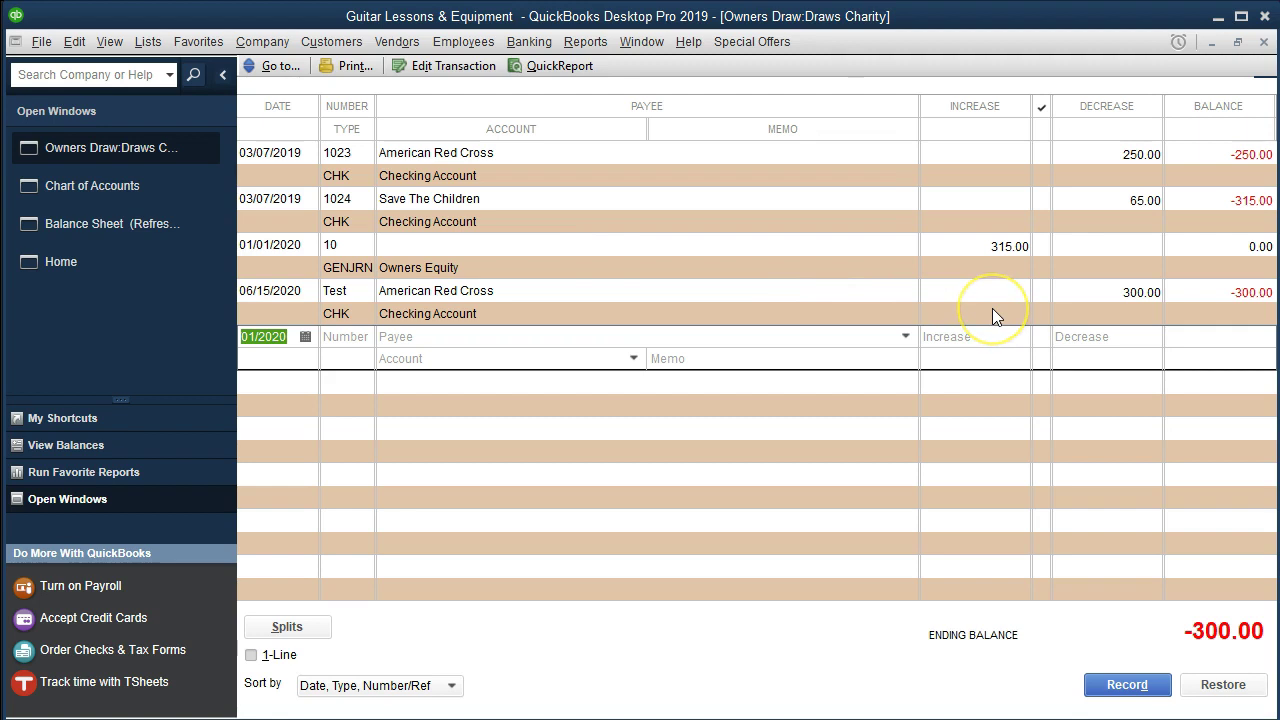
- Review the running balances of the 01/01/2020 entry and the 06/15/2020 check, and close the Draws Charity register
left_click(1225, 248)
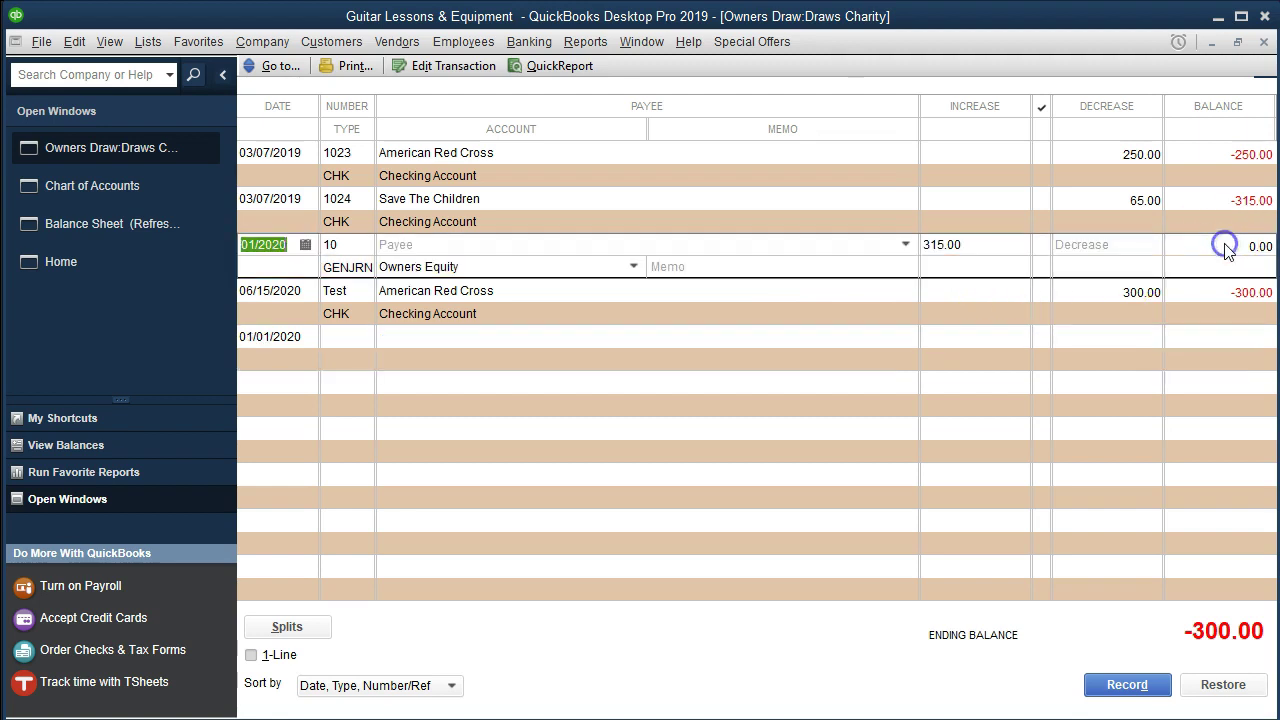
left_click(1145, 292)
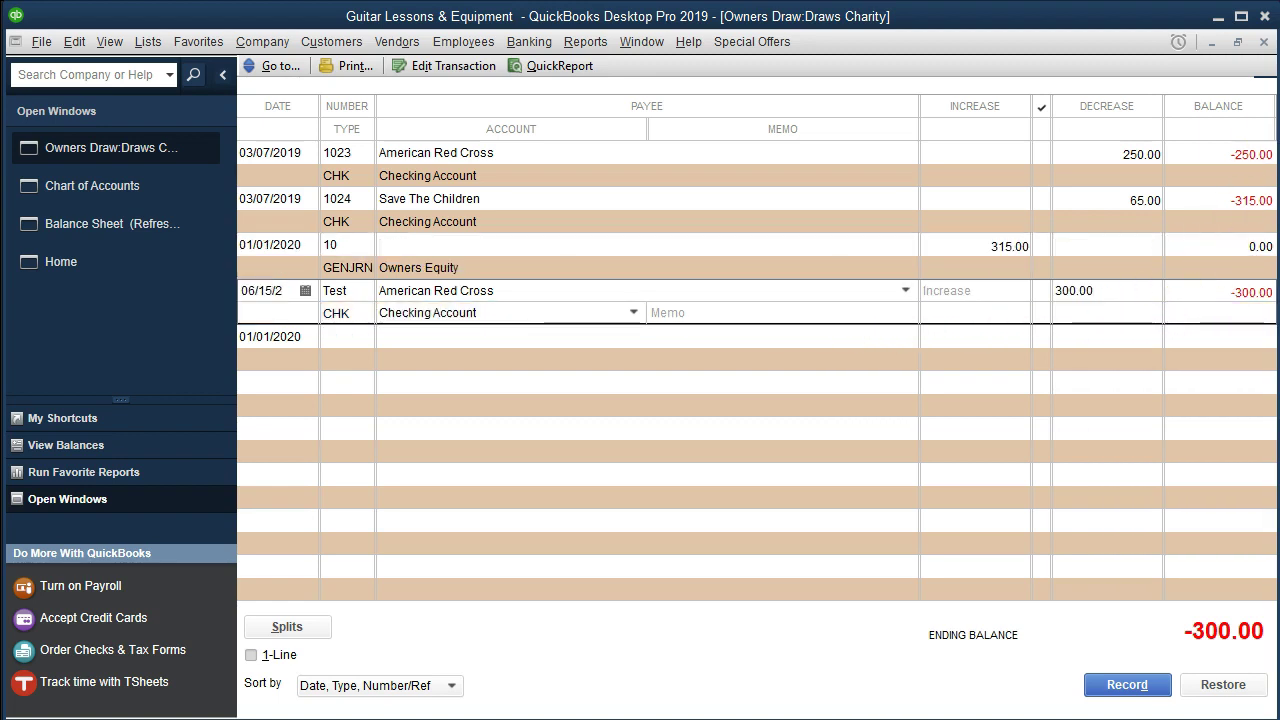
left_click(1263, 42)
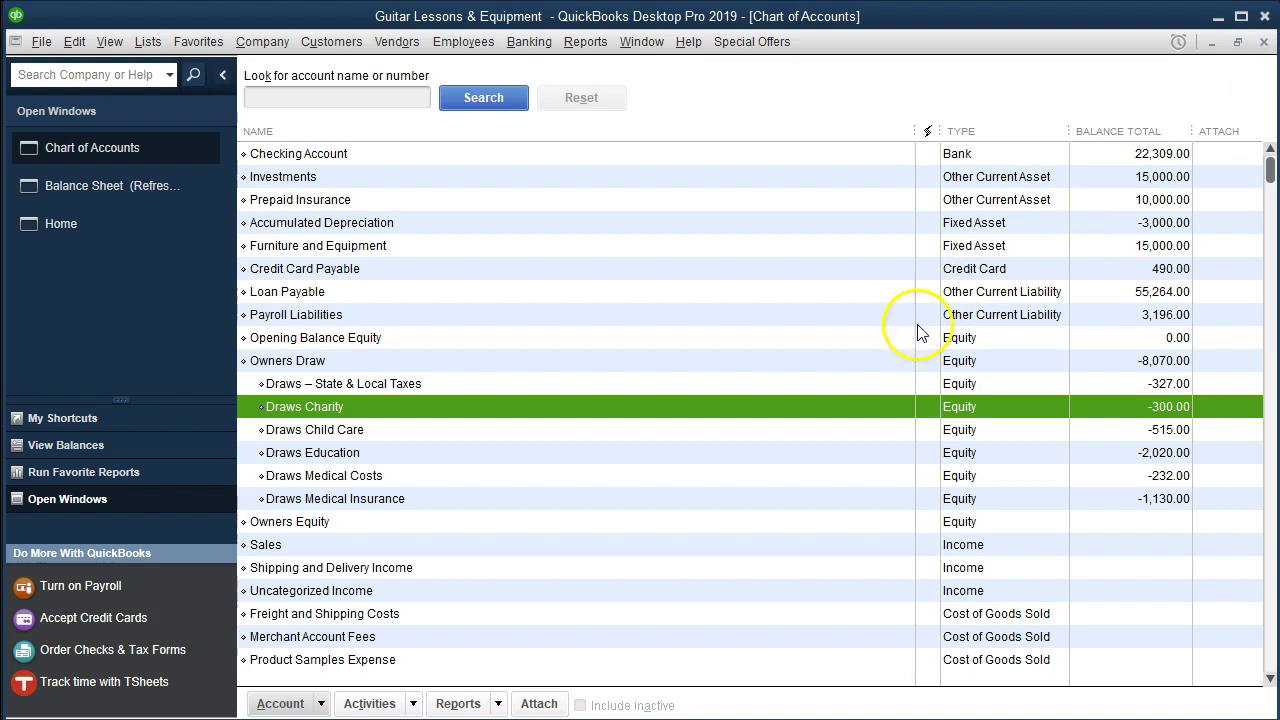
- Open the Draws Child Care register and start an entry dated 01/01/2020 with an increase of 125.00
double_click(508, 430)
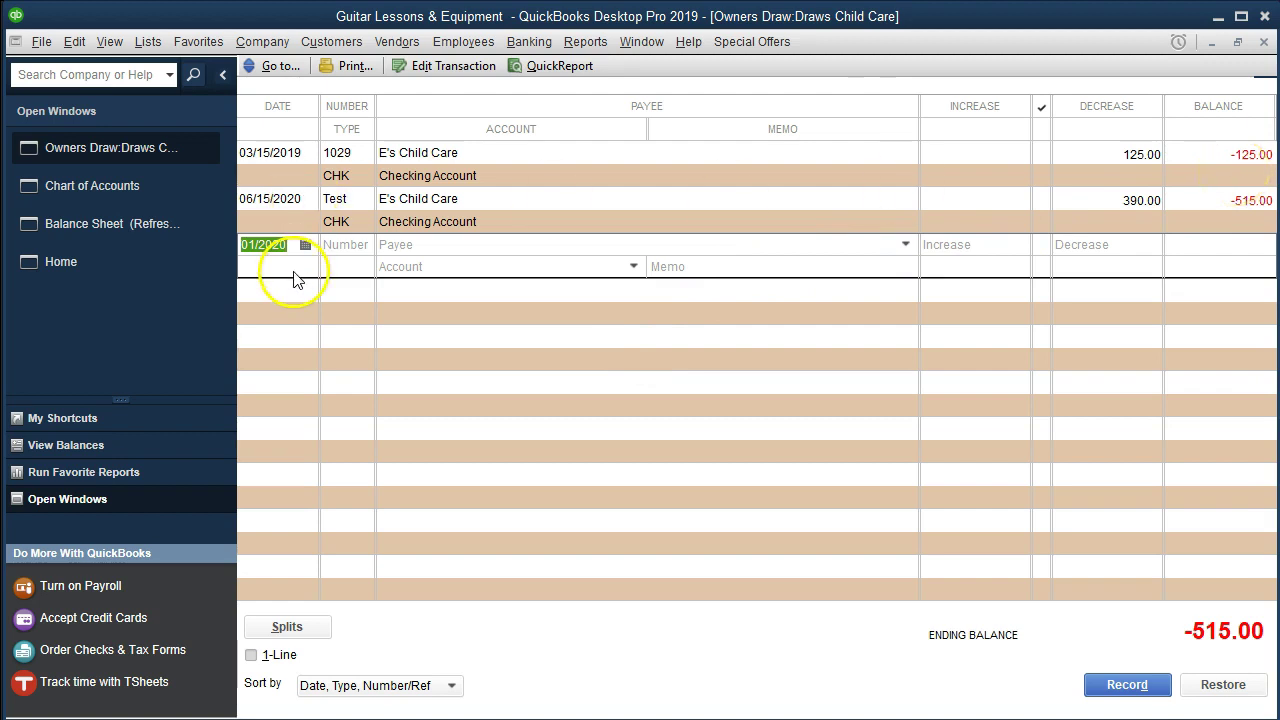
key("Tab")
key("Tab")
key("Tab")
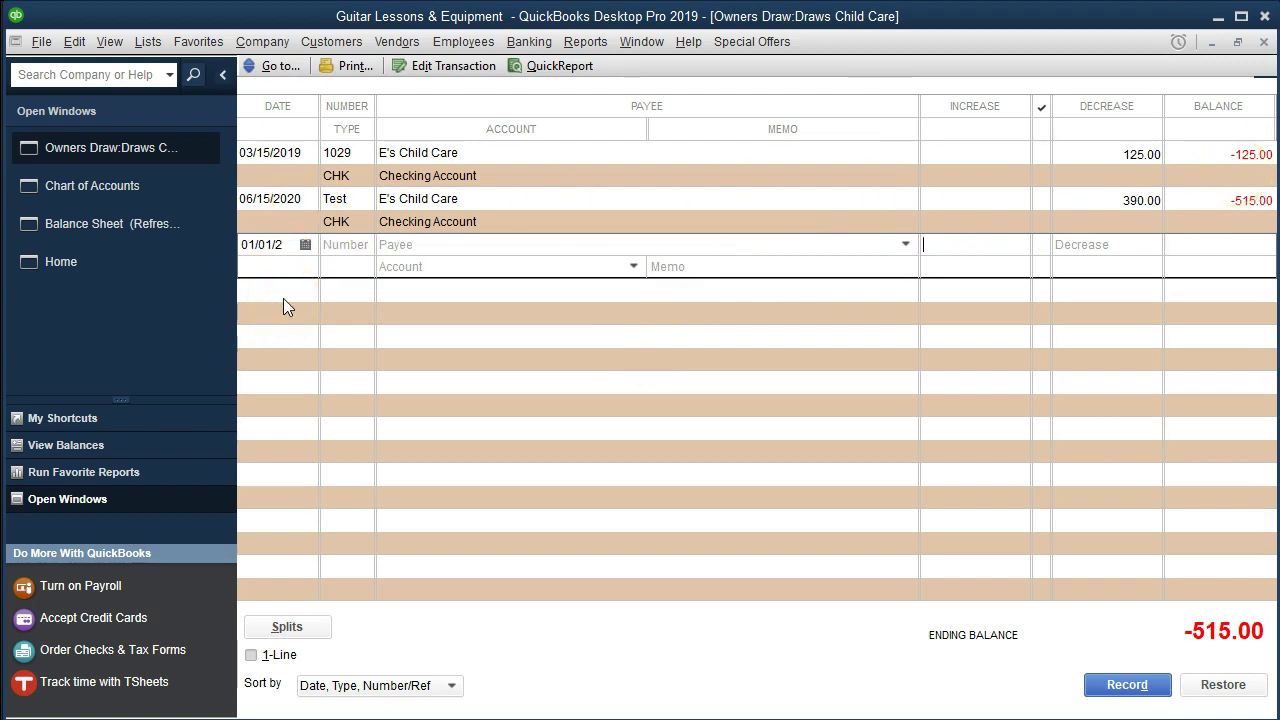
type("12")
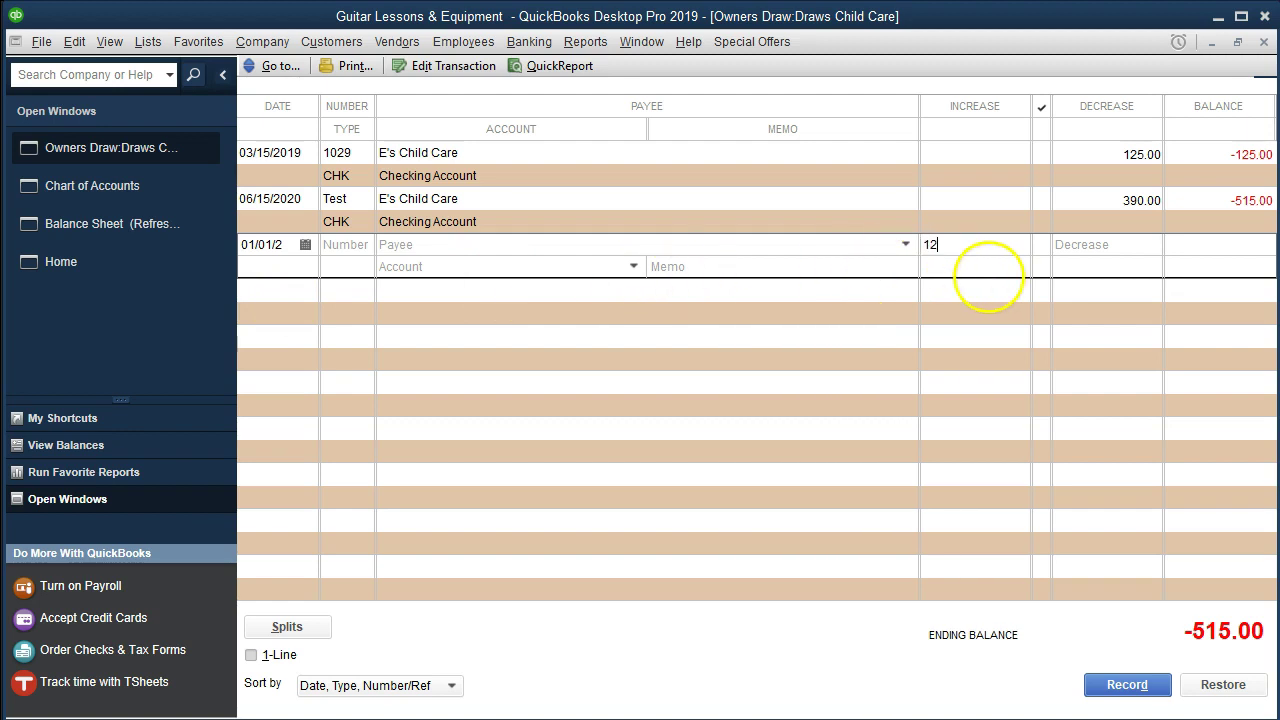
type("5")
key("Tab")
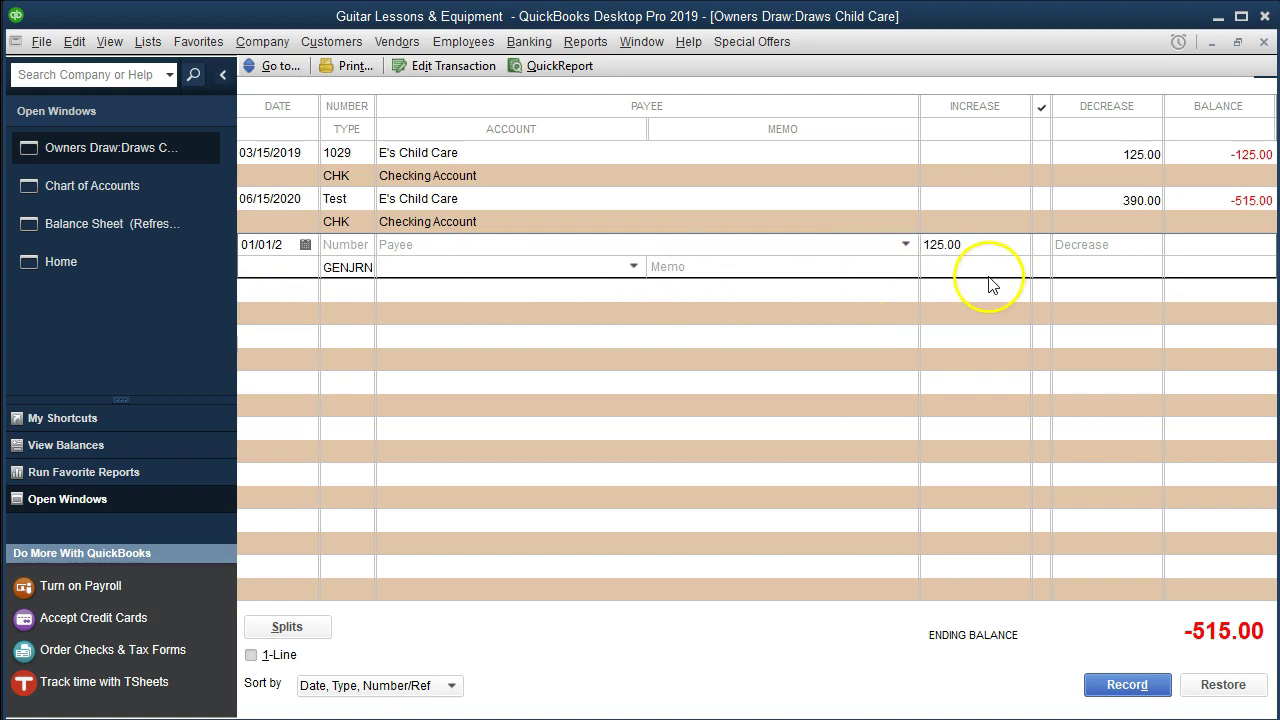
- Post the 125.00 child care entry to Owners Equity, accepting the retained earnings posting, and close the register
left_click(633, 266)
scroll(640, 455, "up", 4)
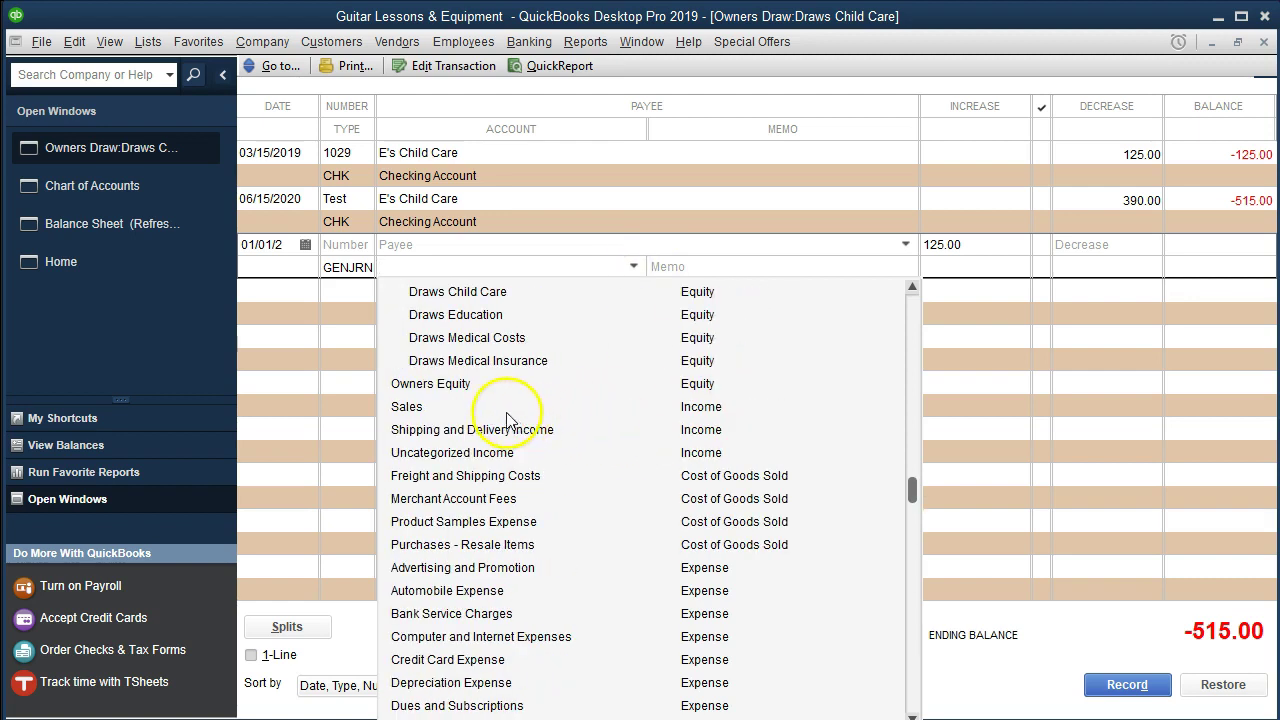
left_click(447, 388)
key("Return")
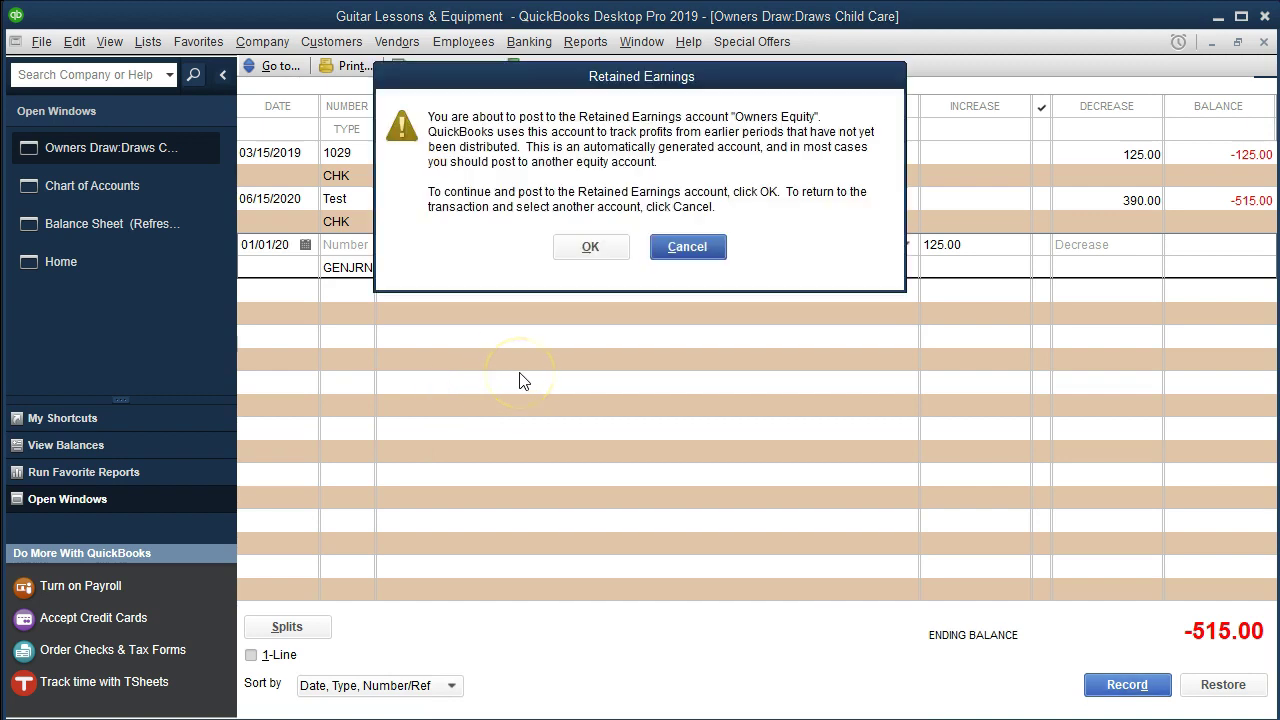
left_click(578, 246)
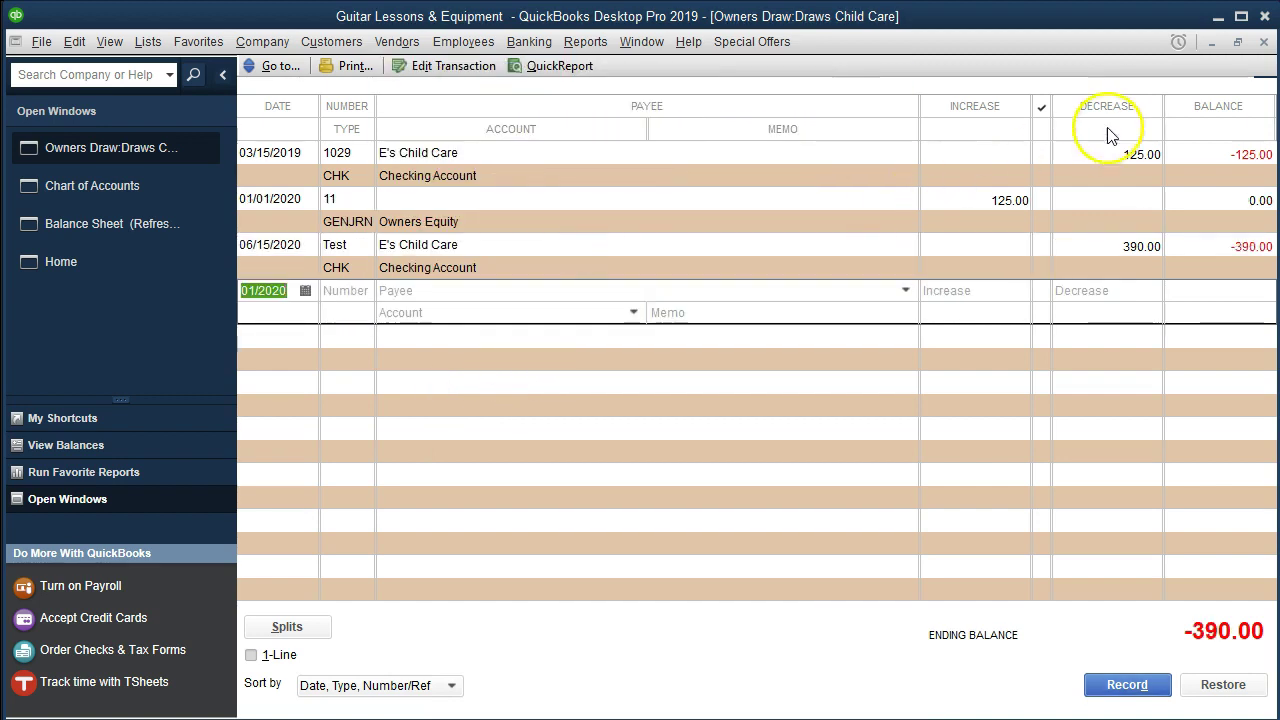
left_click(1264, 44)
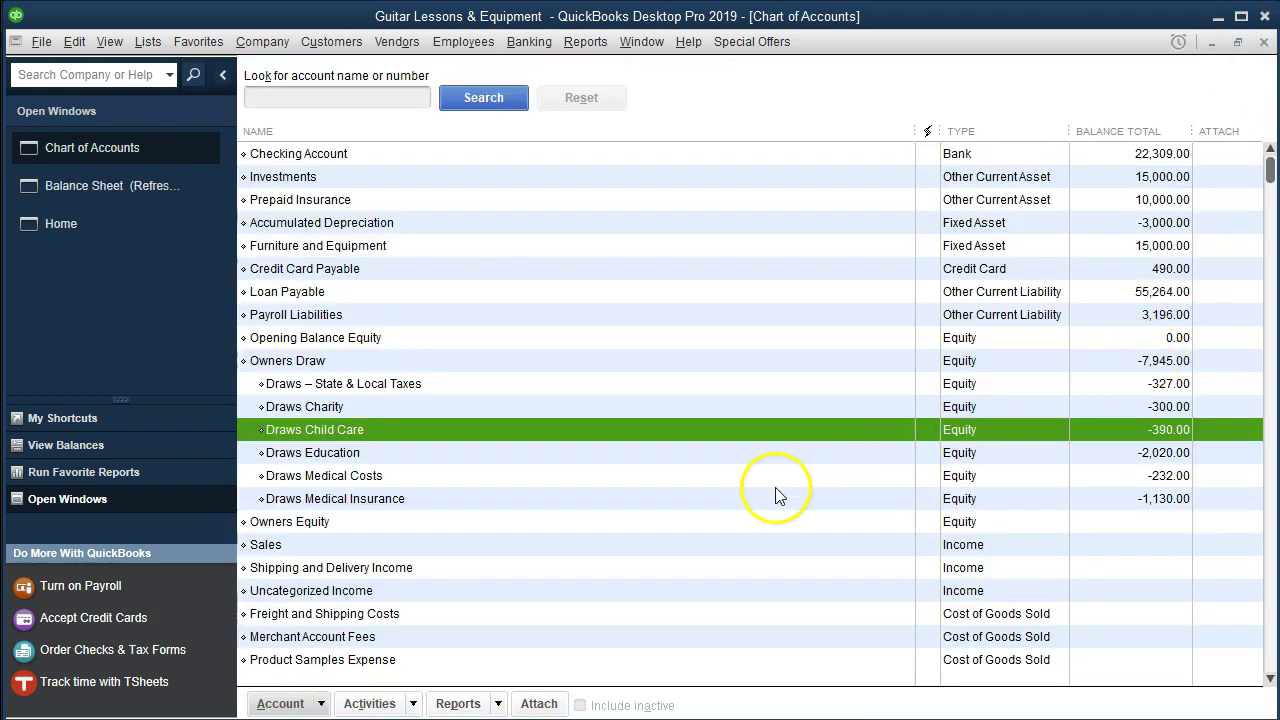
- Open the Draws Education register and start an entry dated 01/01/2020 with an increase of 1,000.00
left_click(707, 454)
double_click(707, 454)
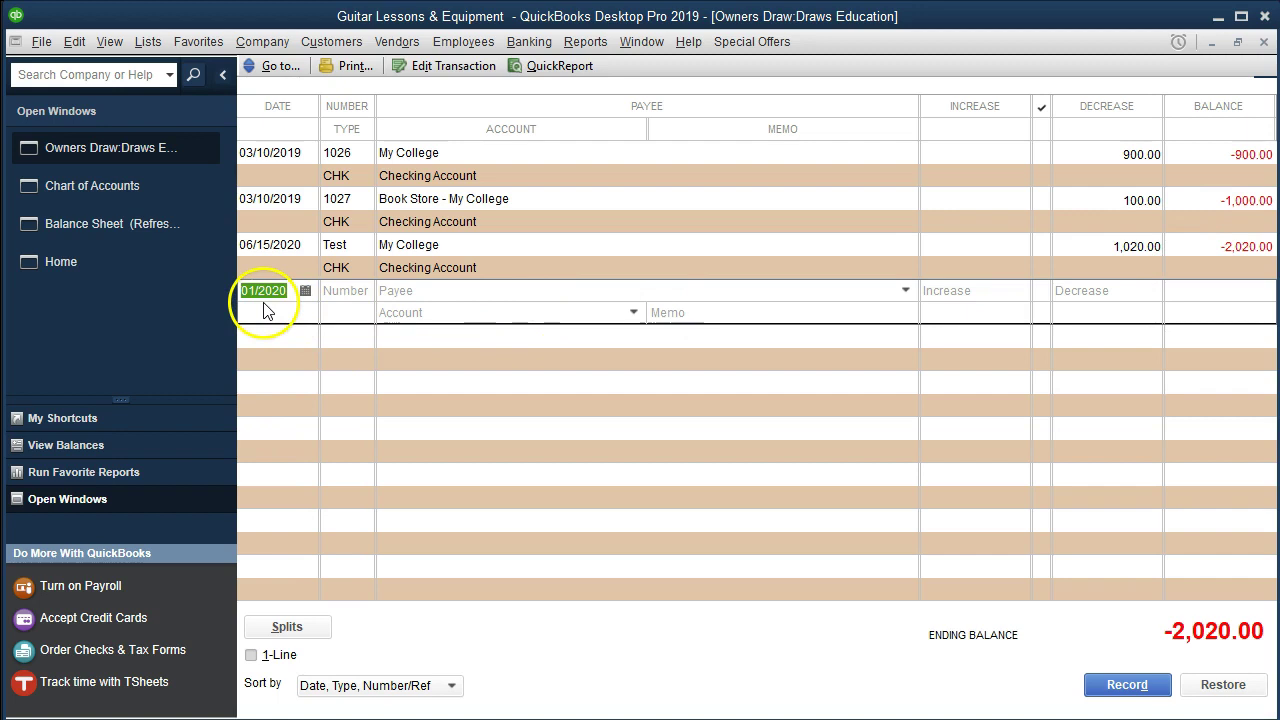
key("Tab")
key("Tab")
key("Tab")
key("Tab")
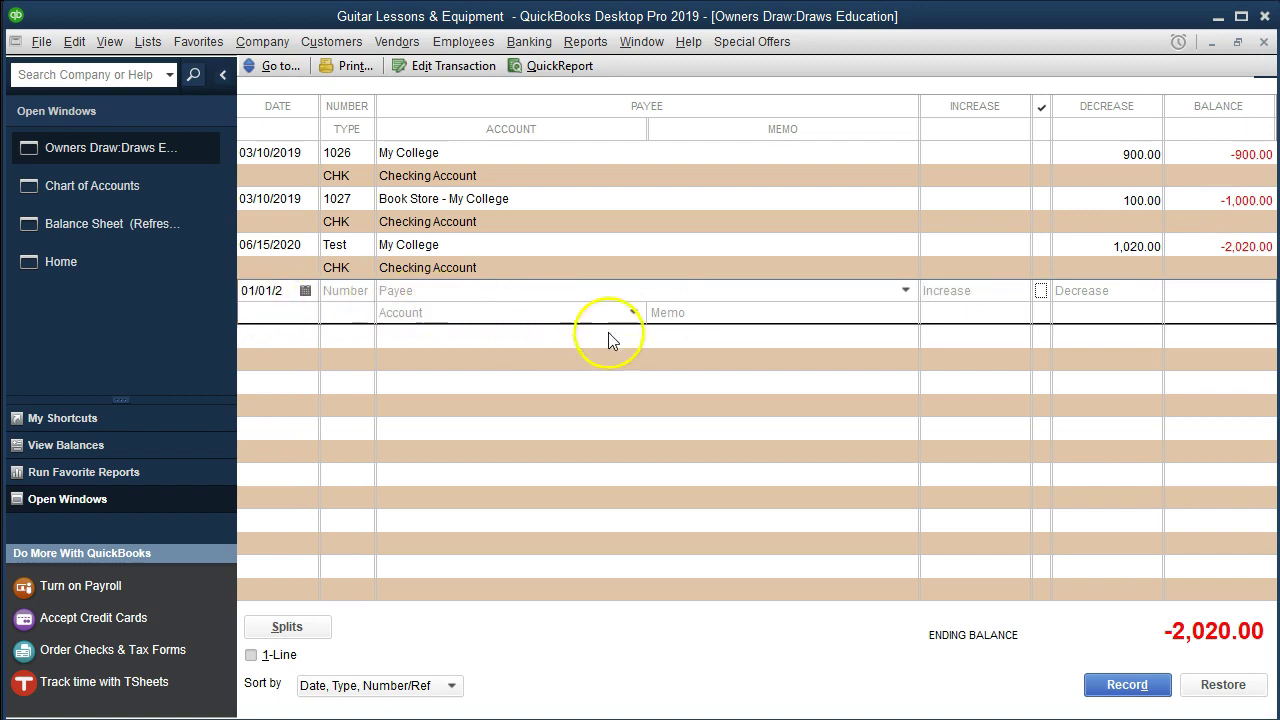
left_click(943, 290)
type("100")
key("Tab")
left_click(991, 289)
- Post the 1,000.00 education entry to Owners Equity, accepting the retained earnings posting, and close the register
left_click(632, 313)
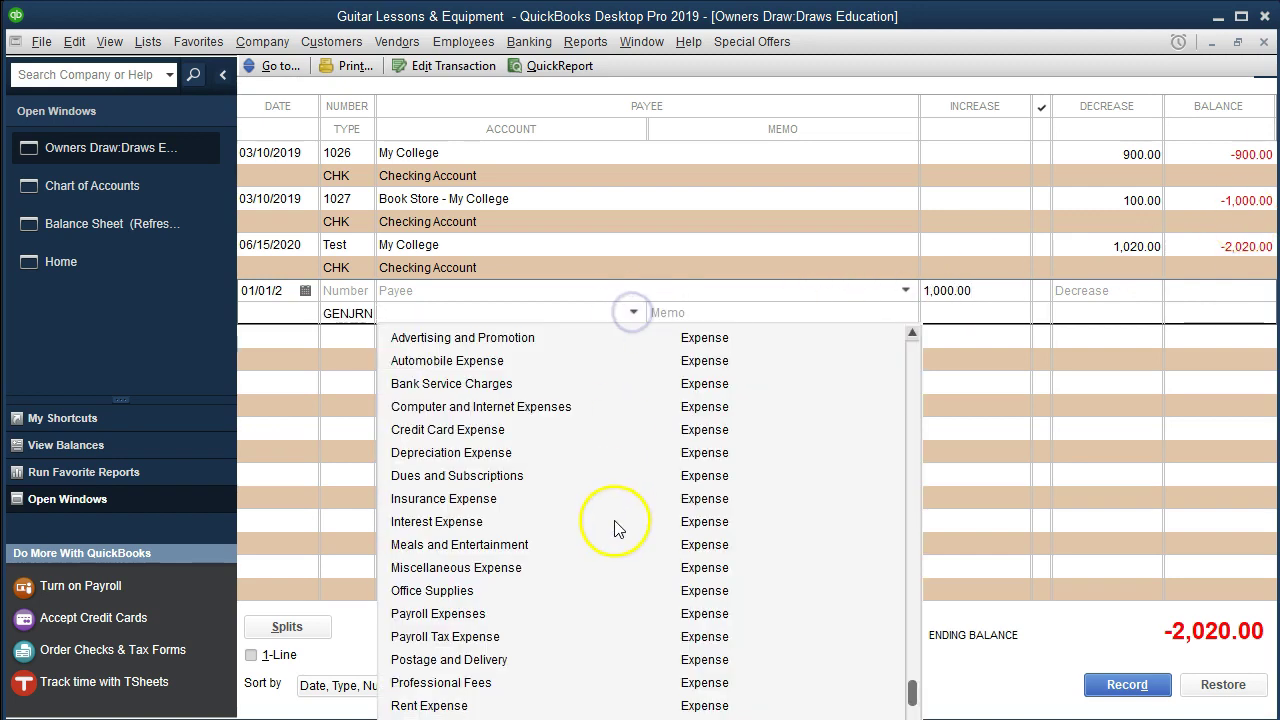
scroll(534, 529, "up", 4)
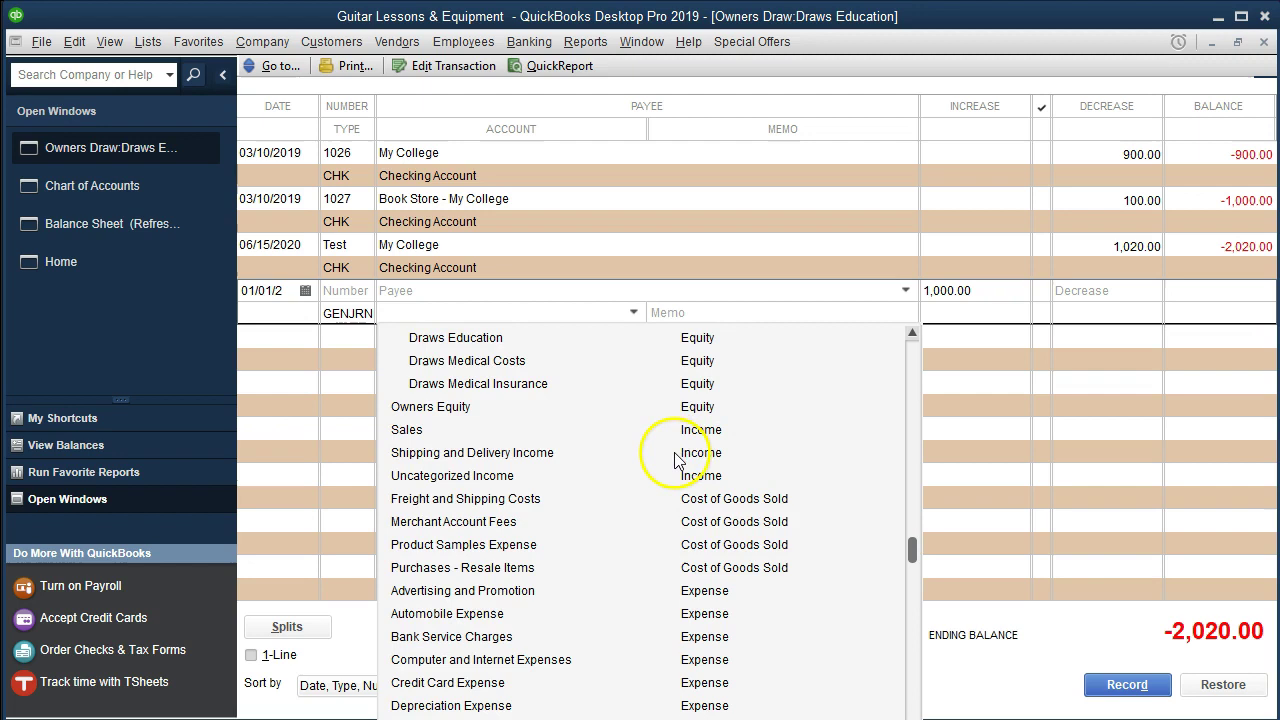
left_click(452, 406)
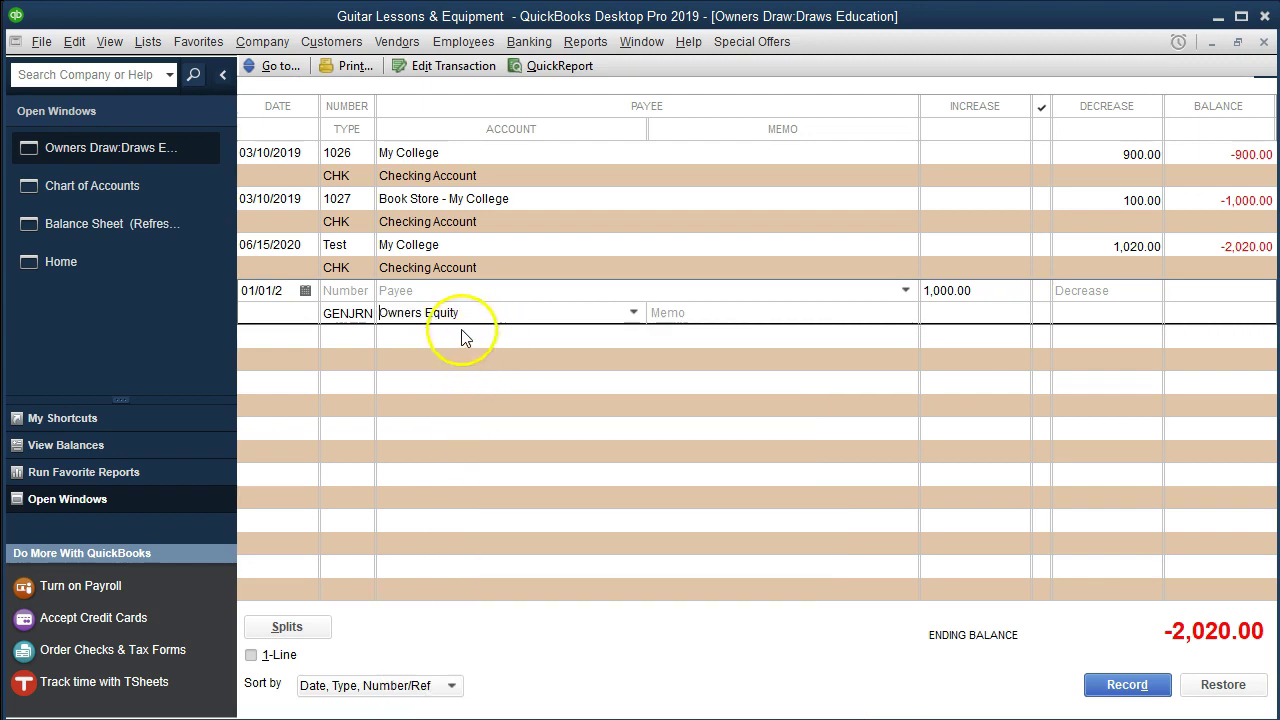
key("Tab")
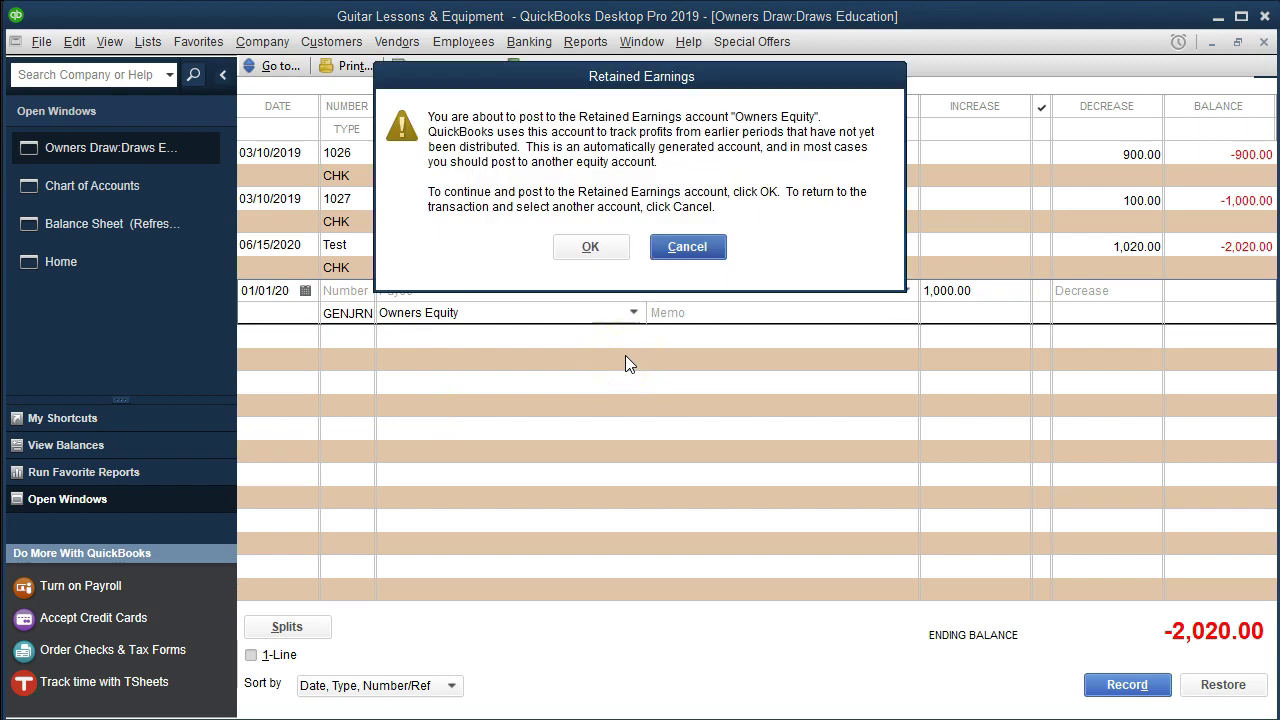
left_click(590, 250)
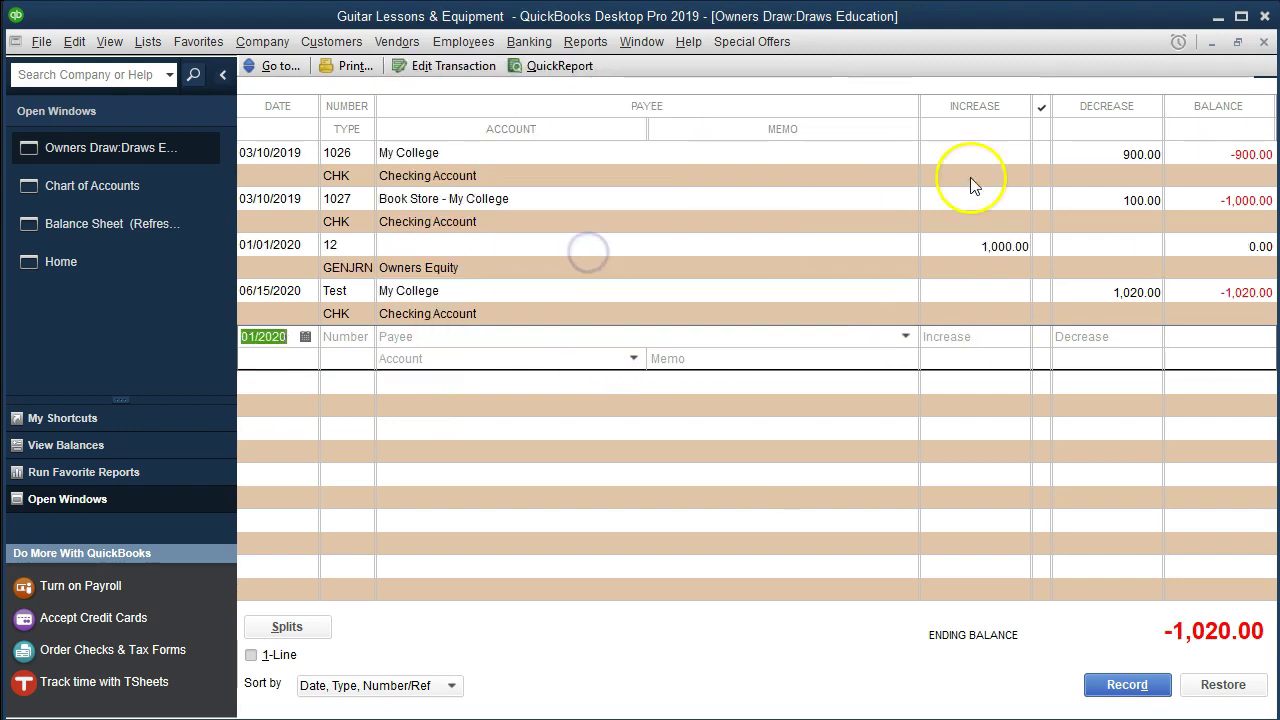
left_click(1265, 42)
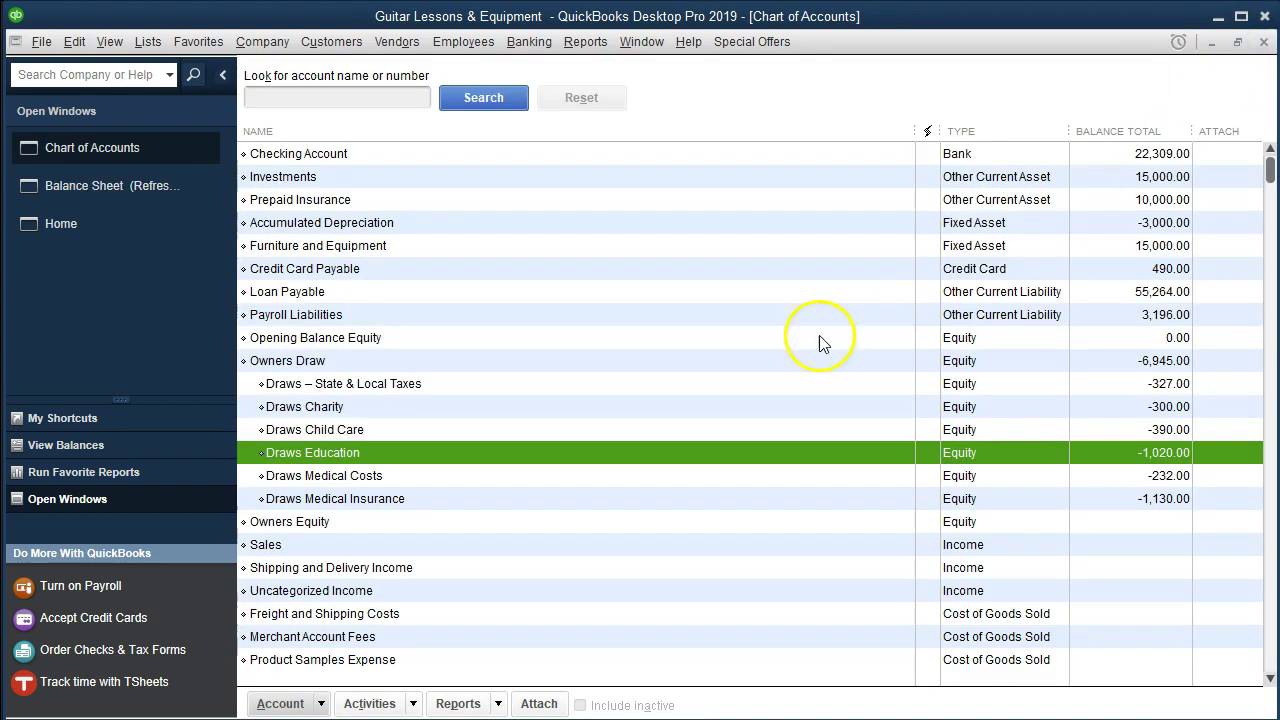
- Open the Draws Medical Costs register and start an entry dated 01/01/2020 with an increase of 232.00
double_click(424, 475)
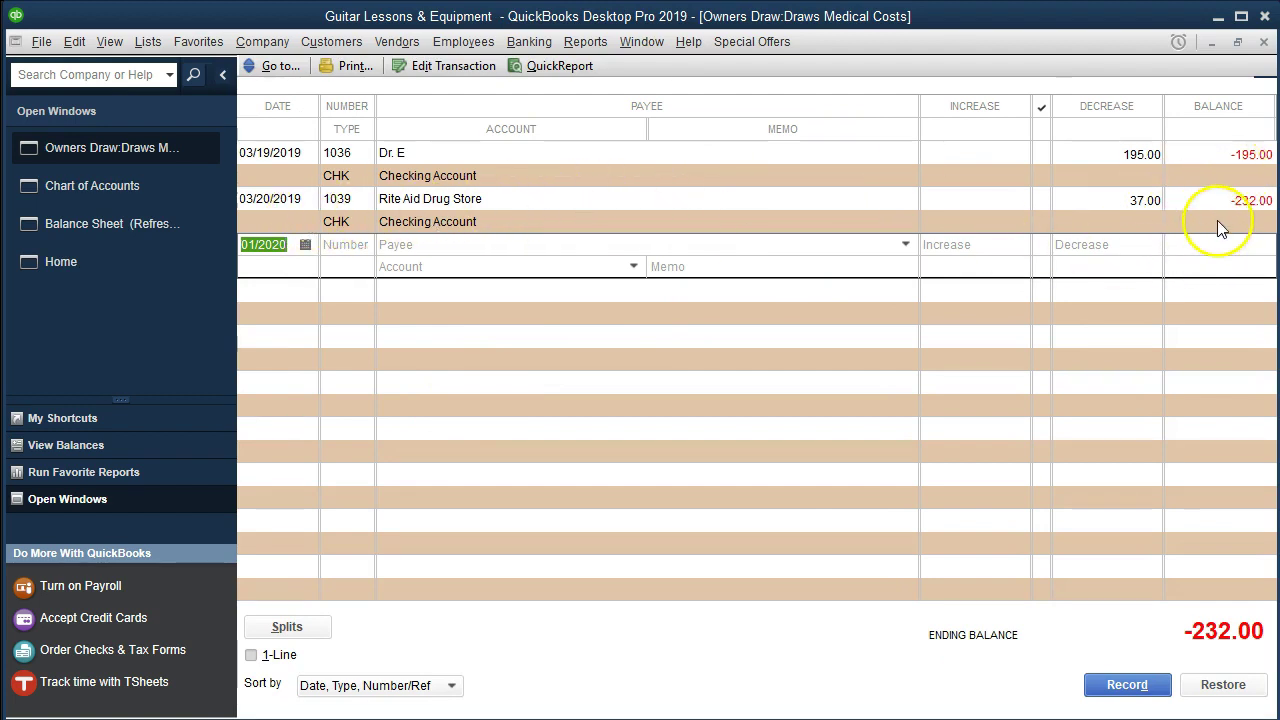
left_click(296, 250)
left_click(977, 262)
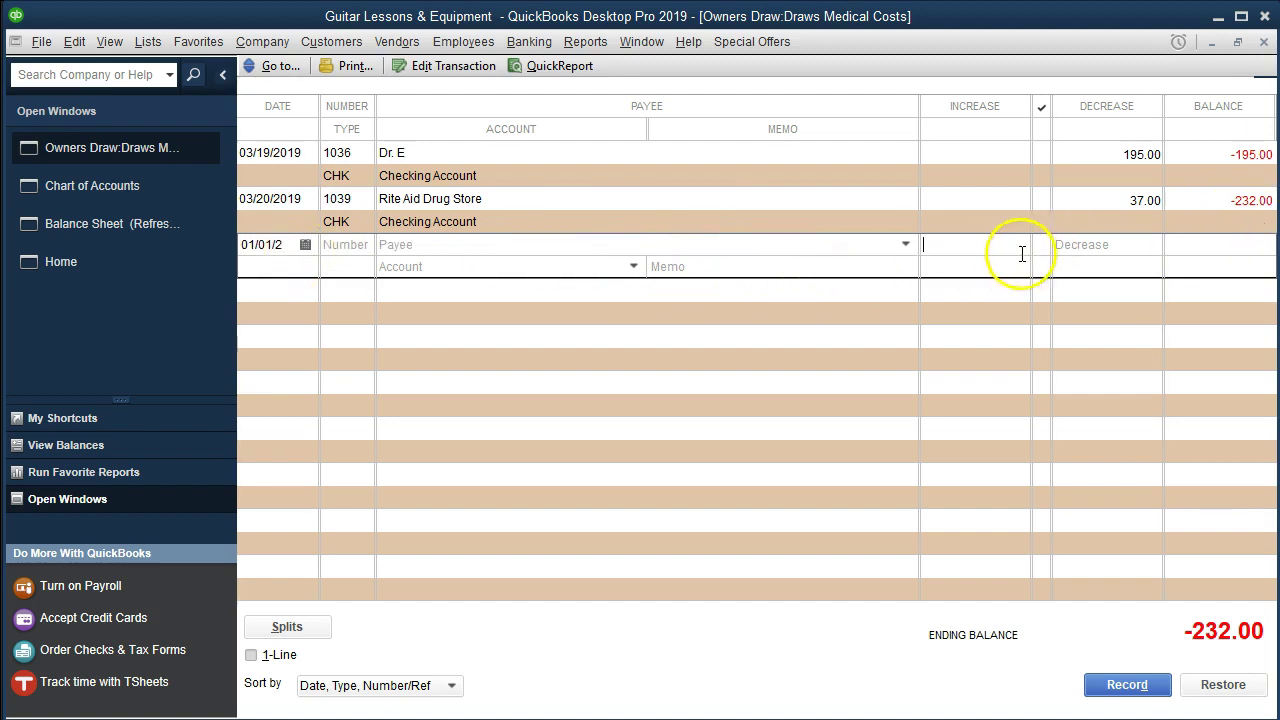
type("232")
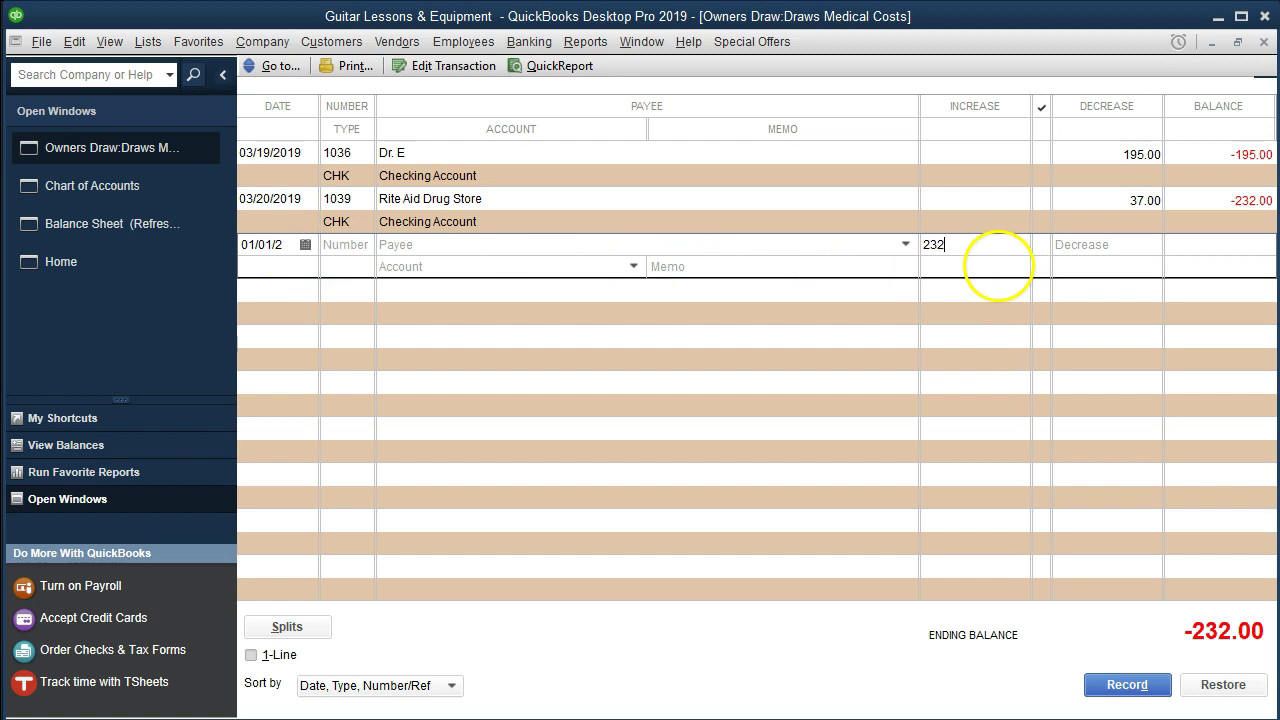
key("Tab")
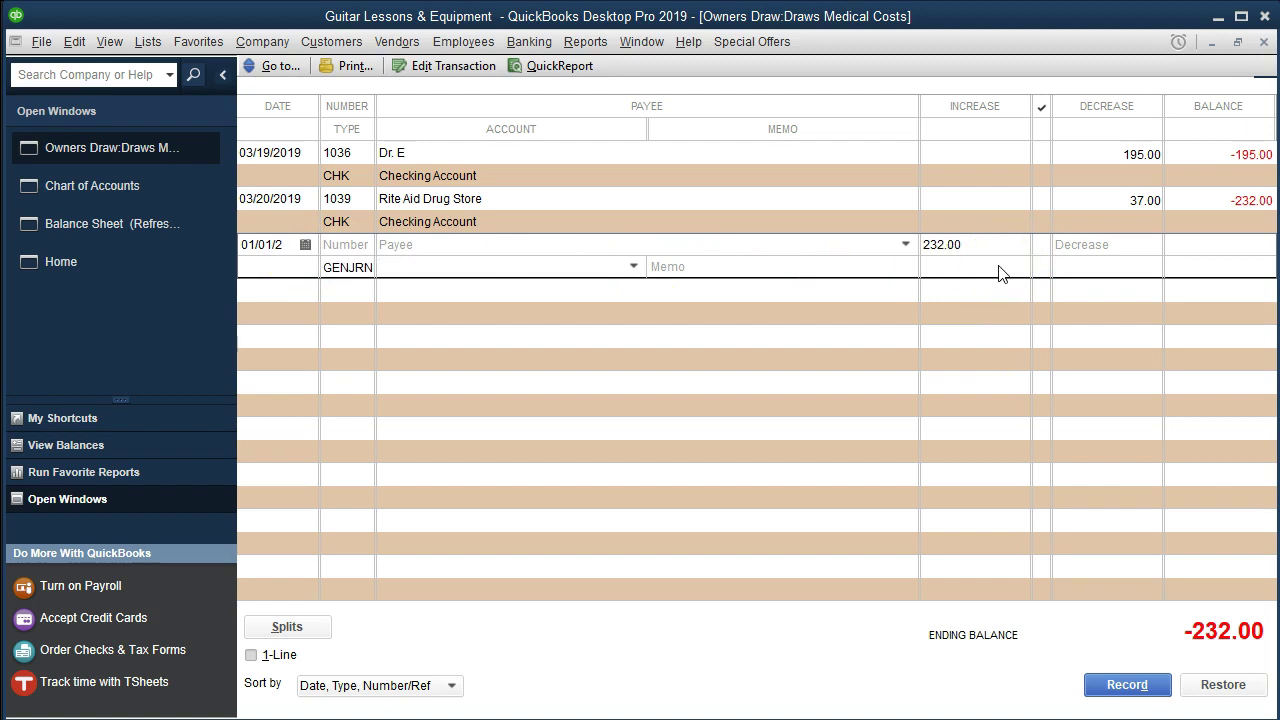
- Post the 232.00 medical costs entry to Owners Equity, accepting the retained earnings posting, and close the register
type("Owners Draw")
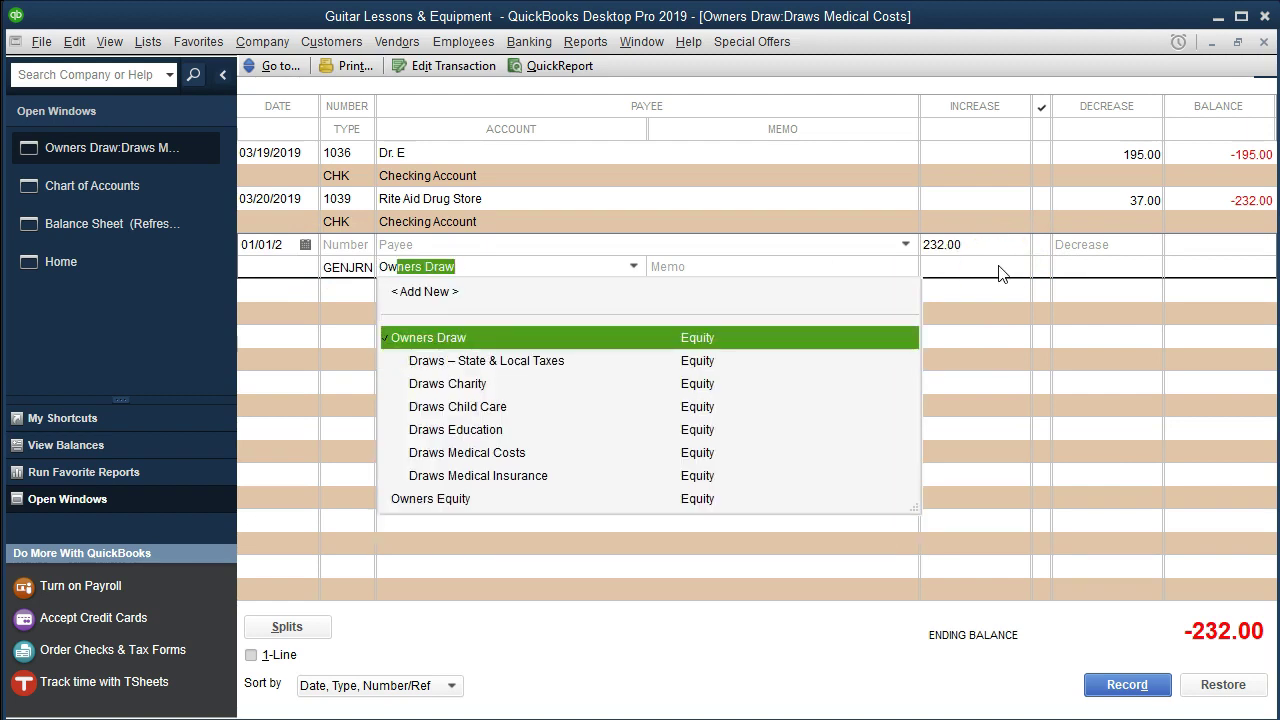
left_click(453, 499)
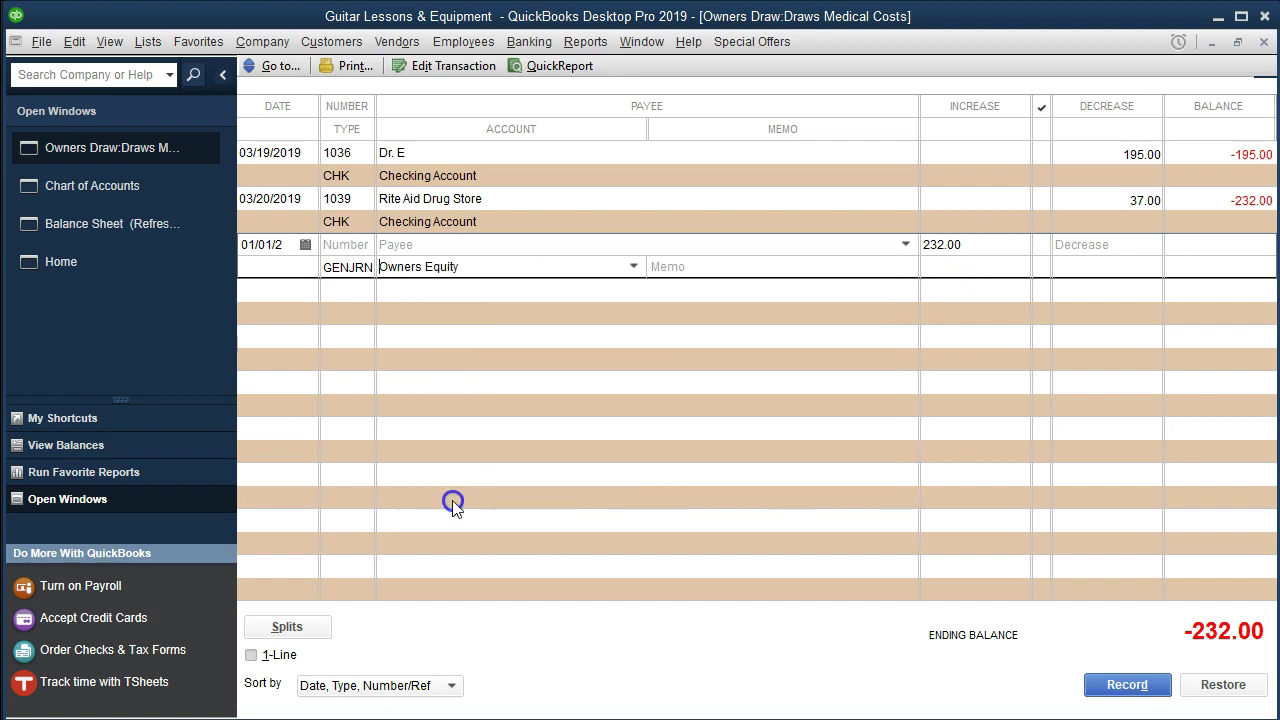
left_click(451, 295)
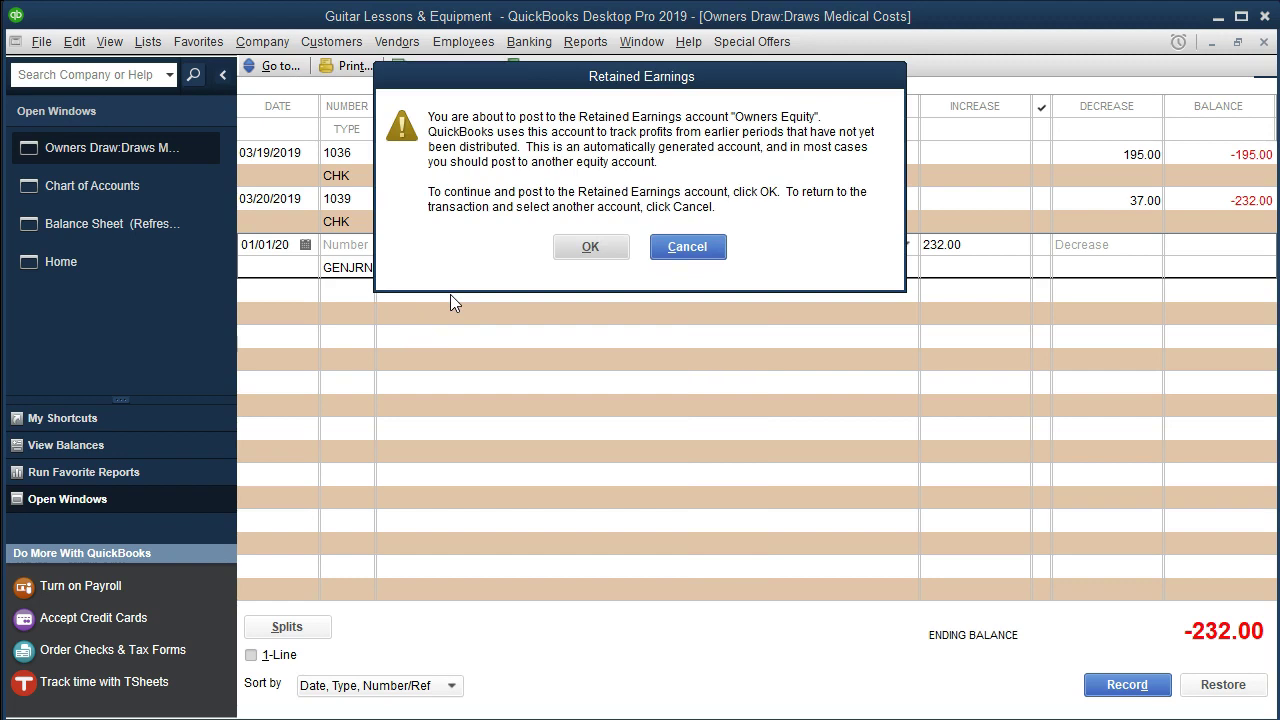
key("alt+o")
left_click(1262, 43)
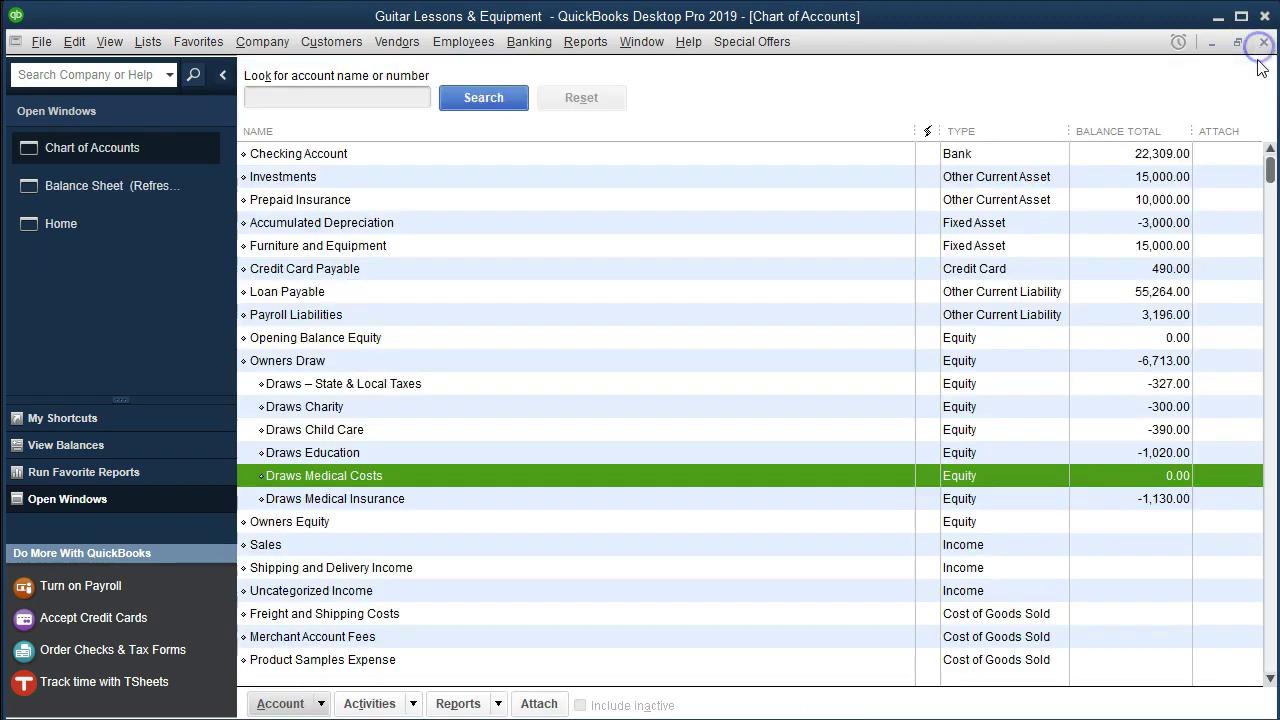
- Open the Draws Medical Insurance register and start an entry dated 01/01/2020 with an increase of 500.00
double_click(452, 502)
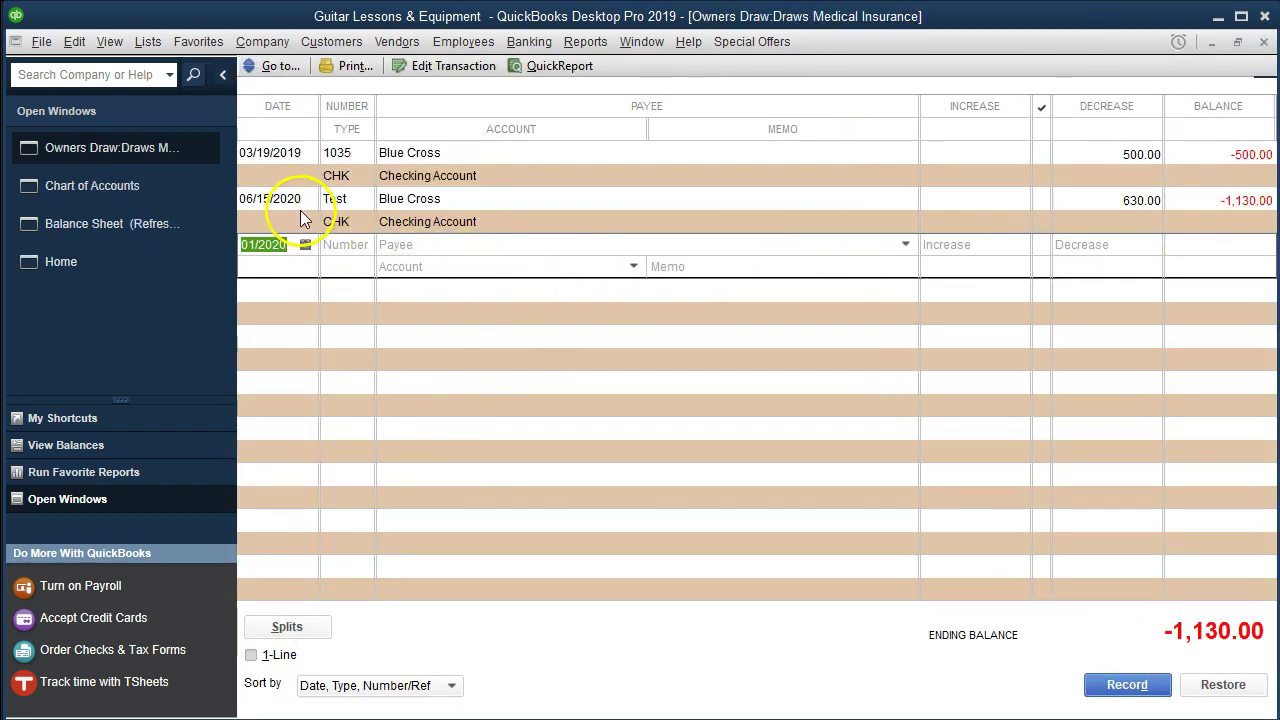
key("Tab")
key("Tab")
key("Tab")
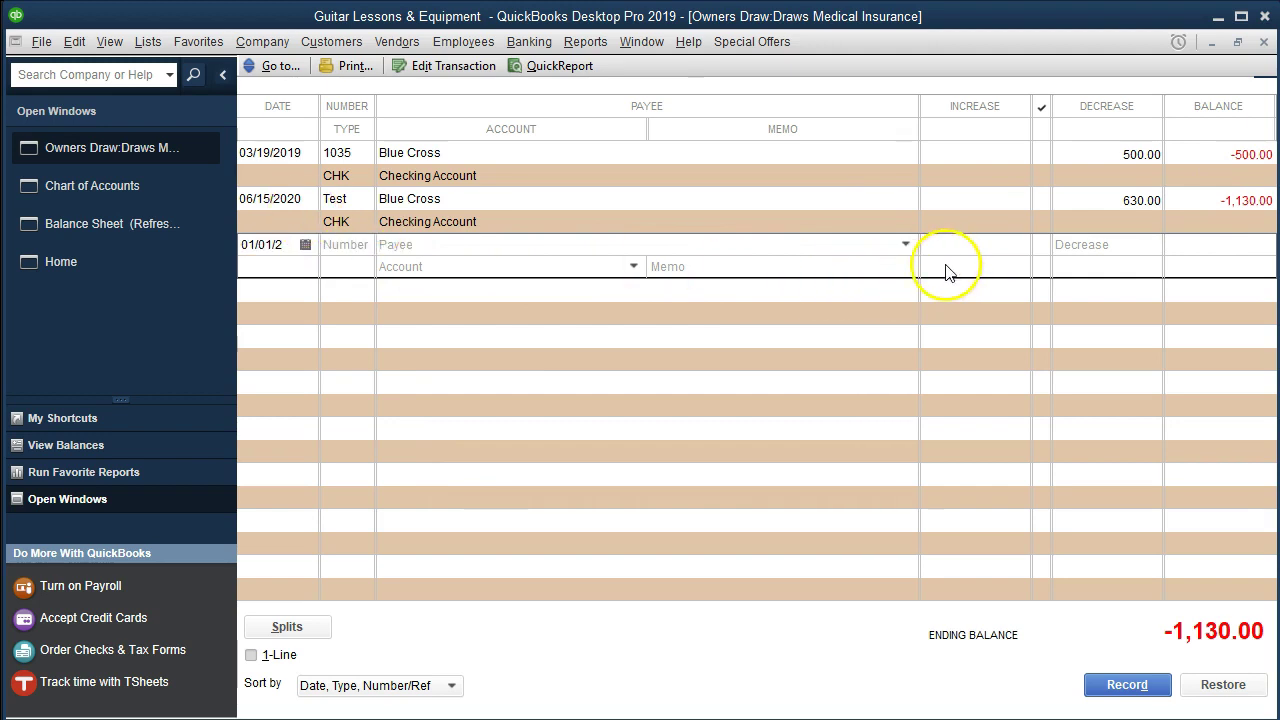
type("500")
key("Tab")
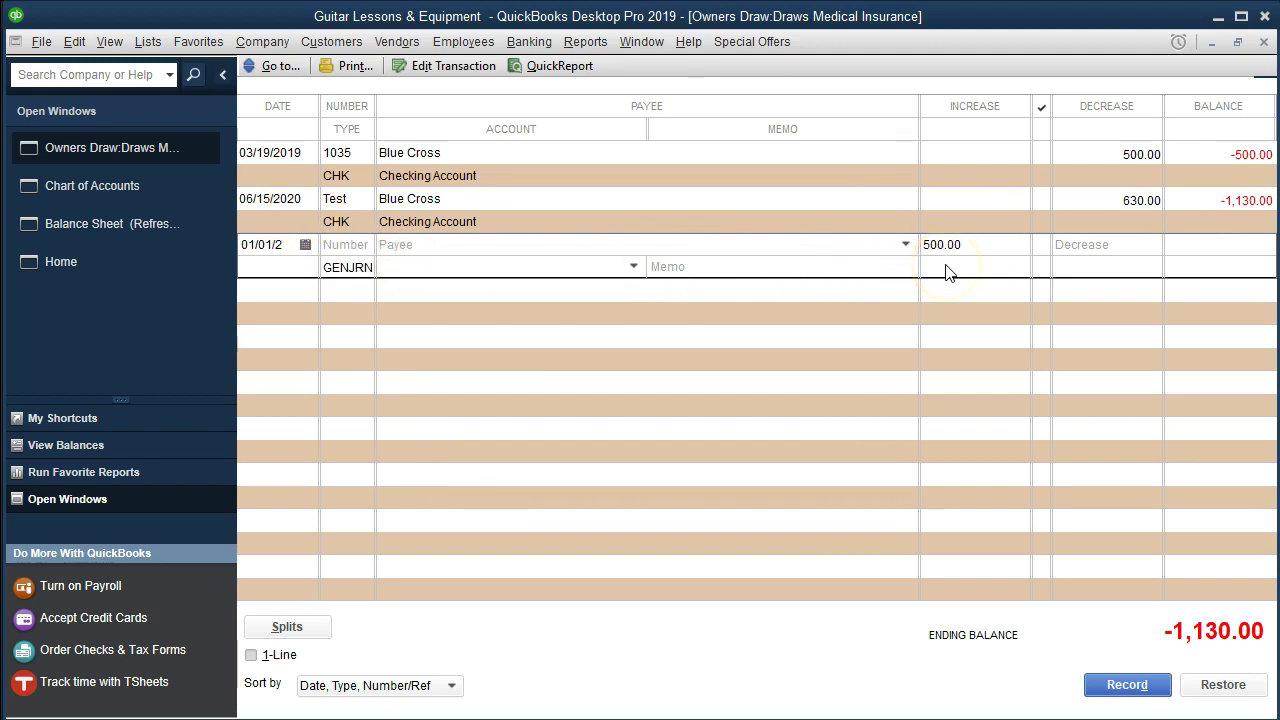
- Post the 500.00 medical insurance entry to Owners Equity, accepting the retained earnings posting, and close the register
type("Ow")
key("Down")
key("Down")
key("Down")
key("Down")
key("Down")
key("Down")
key("Down")
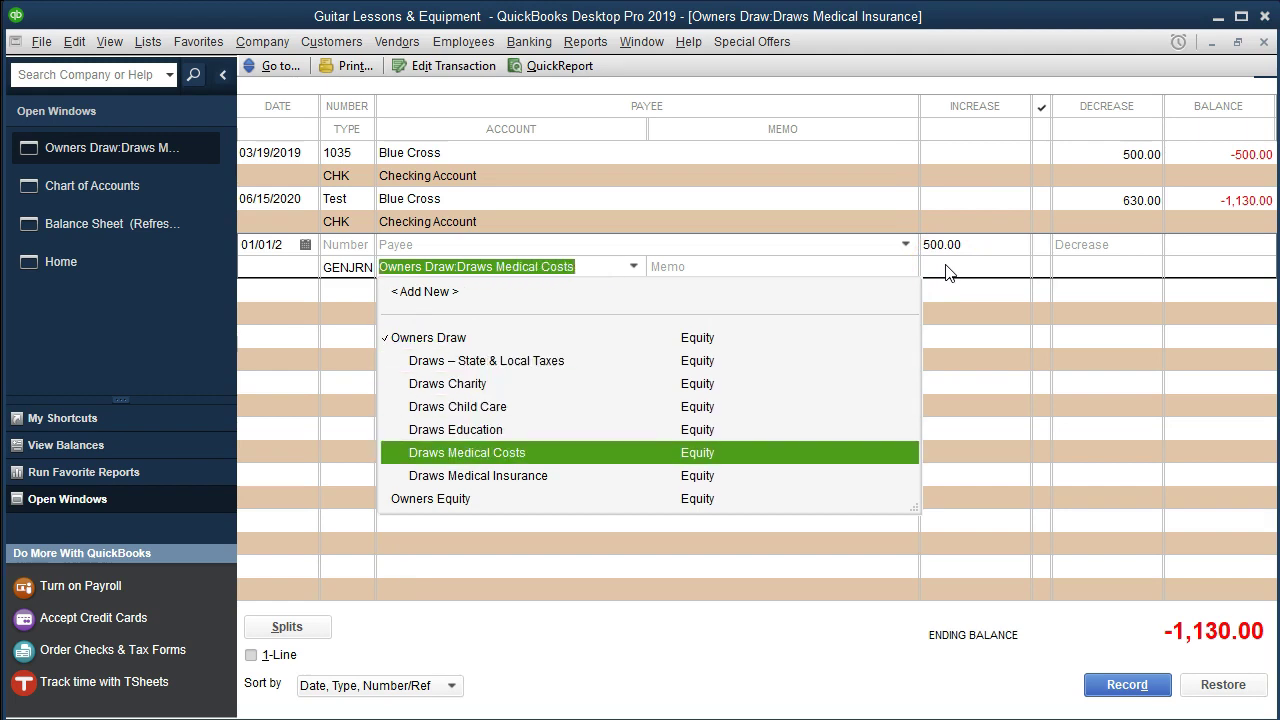
key("Tab")
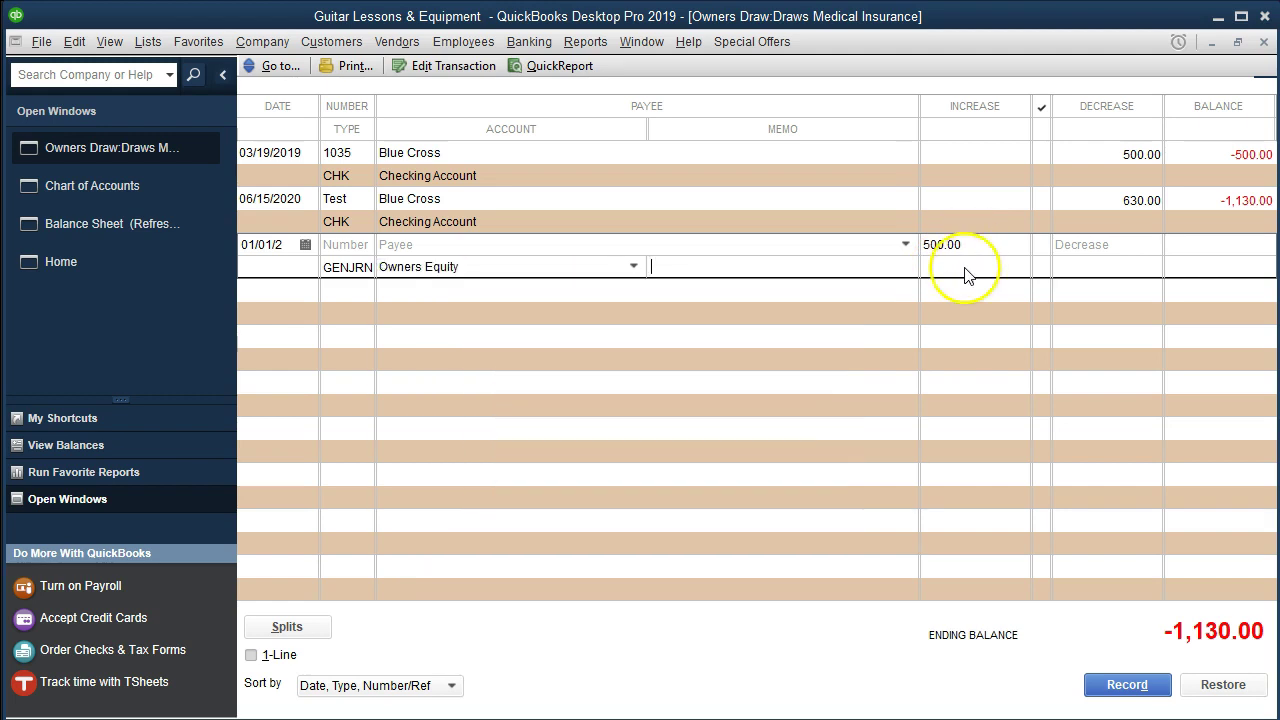
left_click(1127, 684)
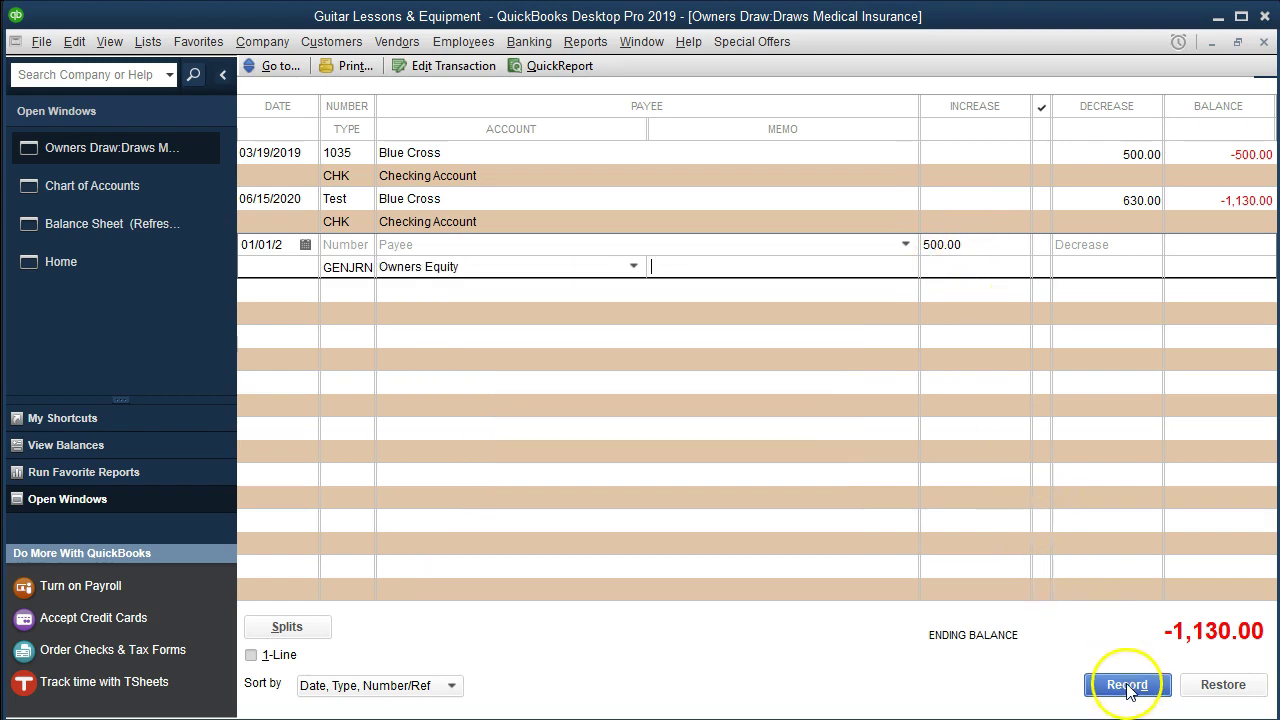
left_click(591, 247)
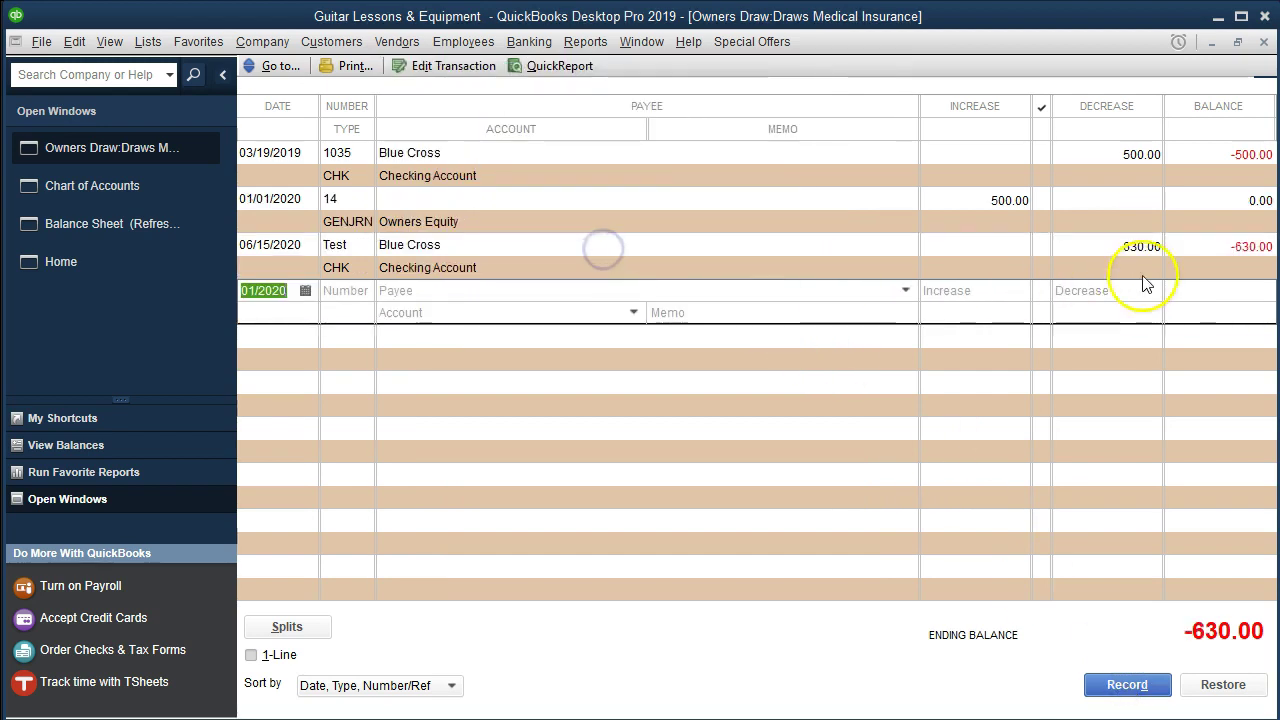
left_click(1263, 41)
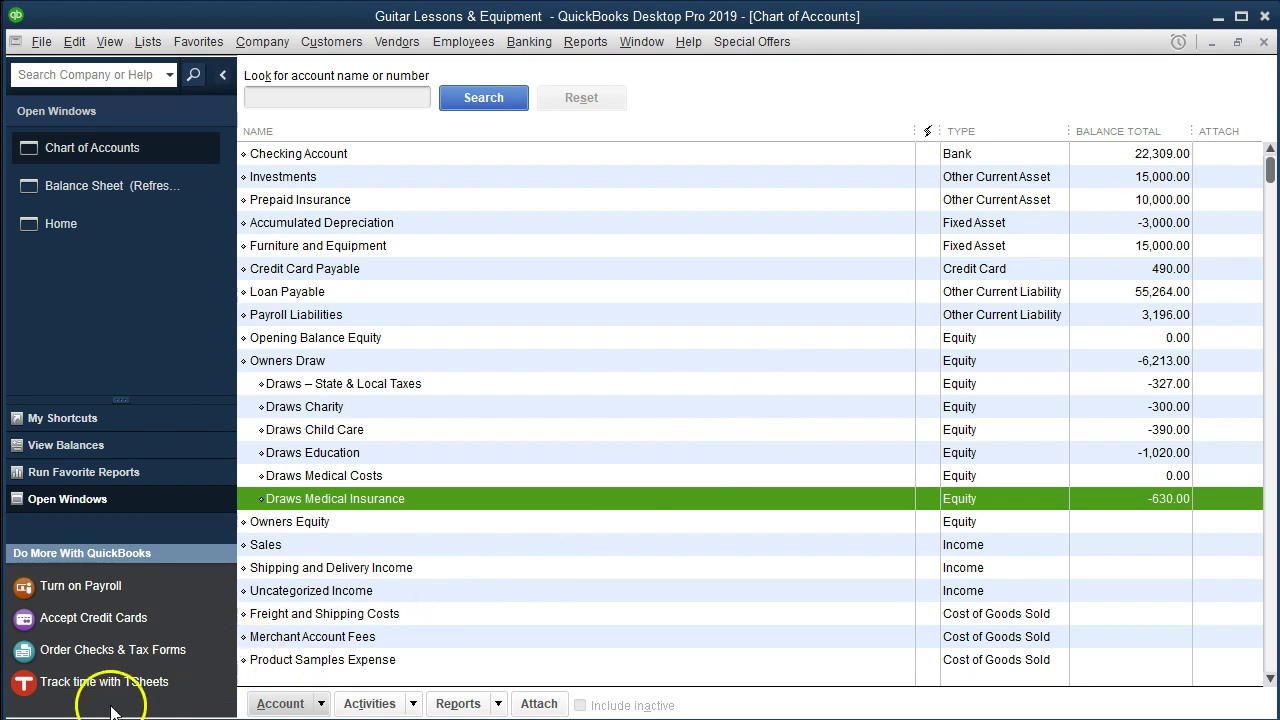
- Return to the open Balance Sheet report and refresh it with the latest changes
left_click(290, 361)
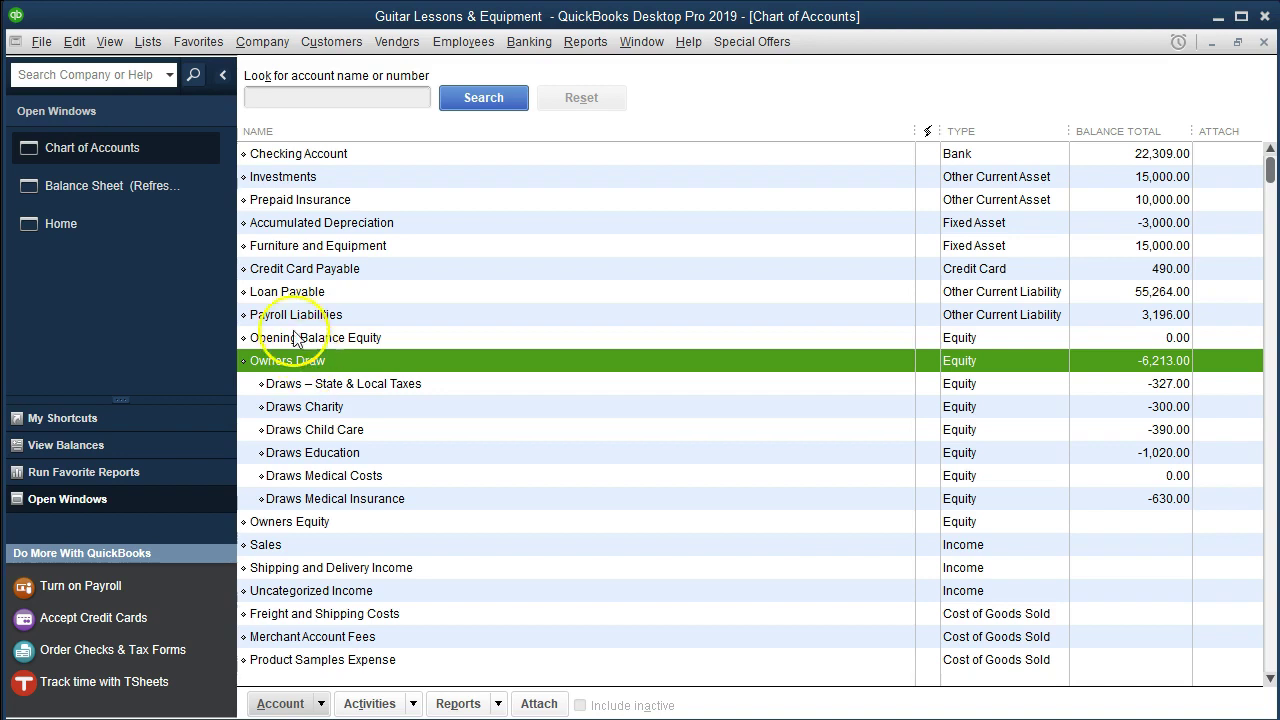
left_click(134, 192)
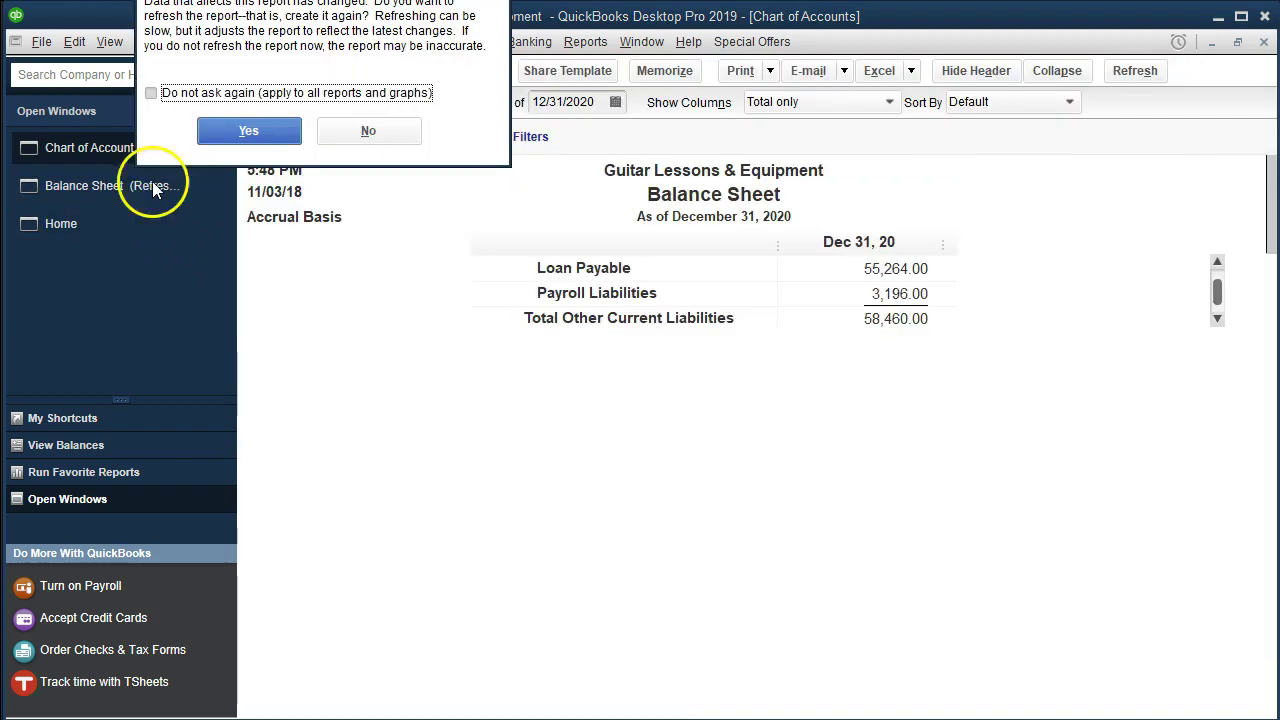
left_click(245, 131)
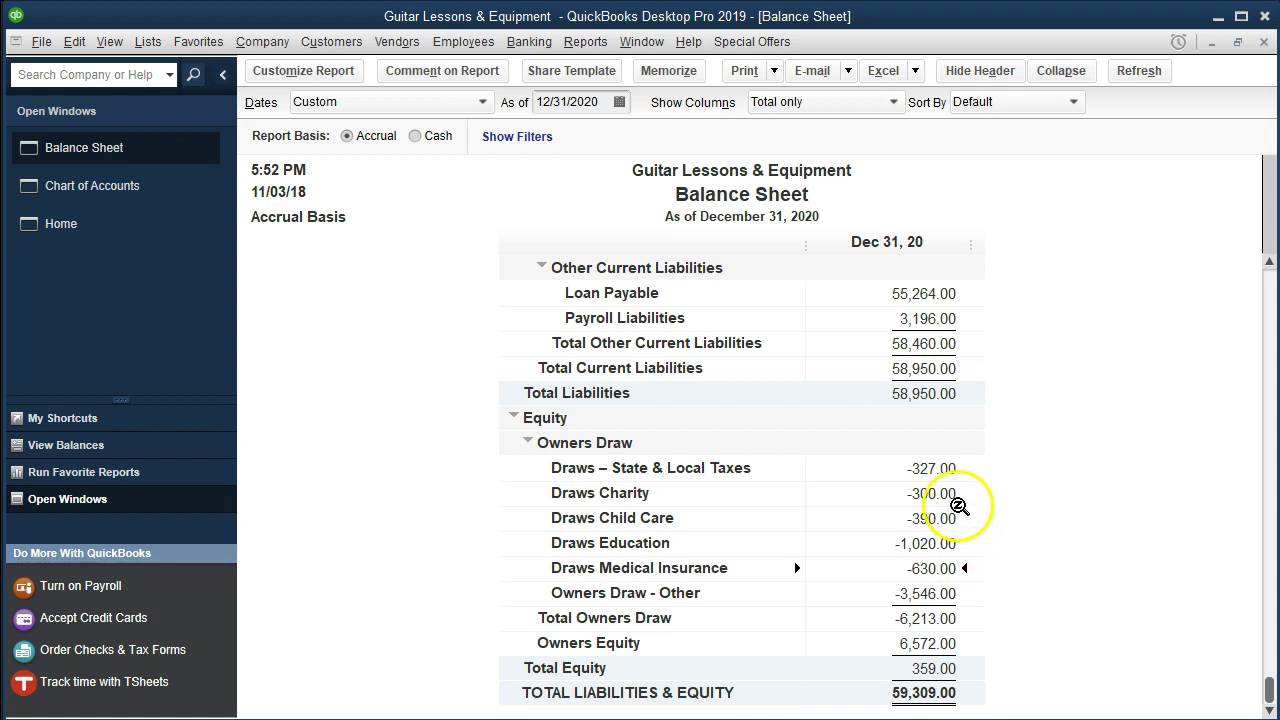
- Open the transactions behind the Draws – State & Local Taxes balance and examine its 01/01/2020 journal entry and 2020 check
key("Down")
key("Down")
key("Down")
key("Down")
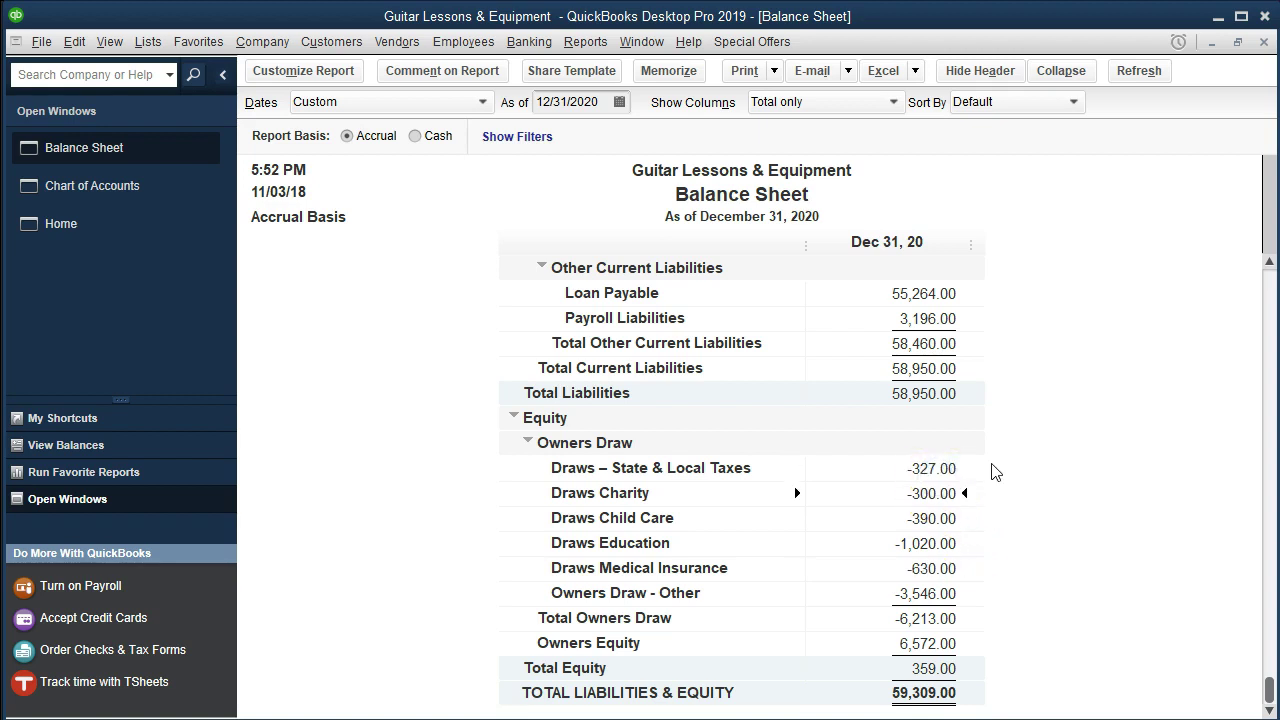
key("Down")
double_click(908, 470)
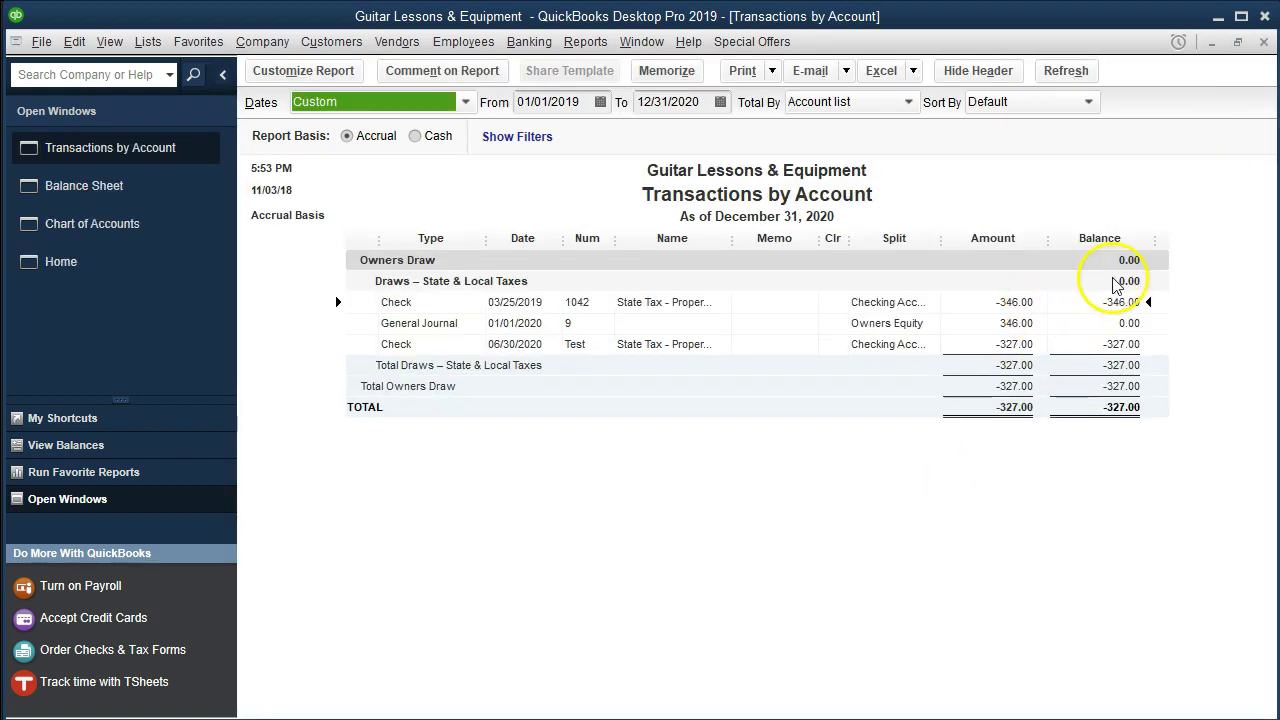
left_click(1100, 324)
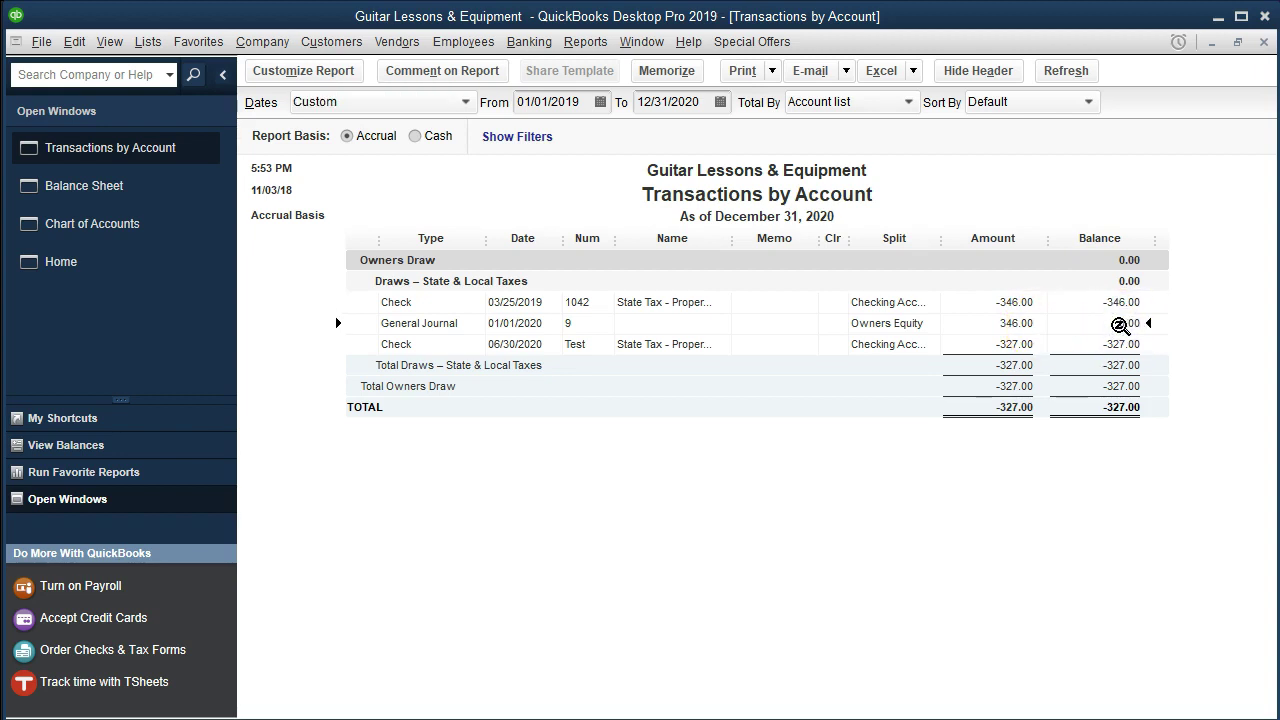
left_click(1015, 344)
- Set the state and local taxes transaction report to start on 01/01/2020, review its running balance, and close the report
left_click(557, 102)
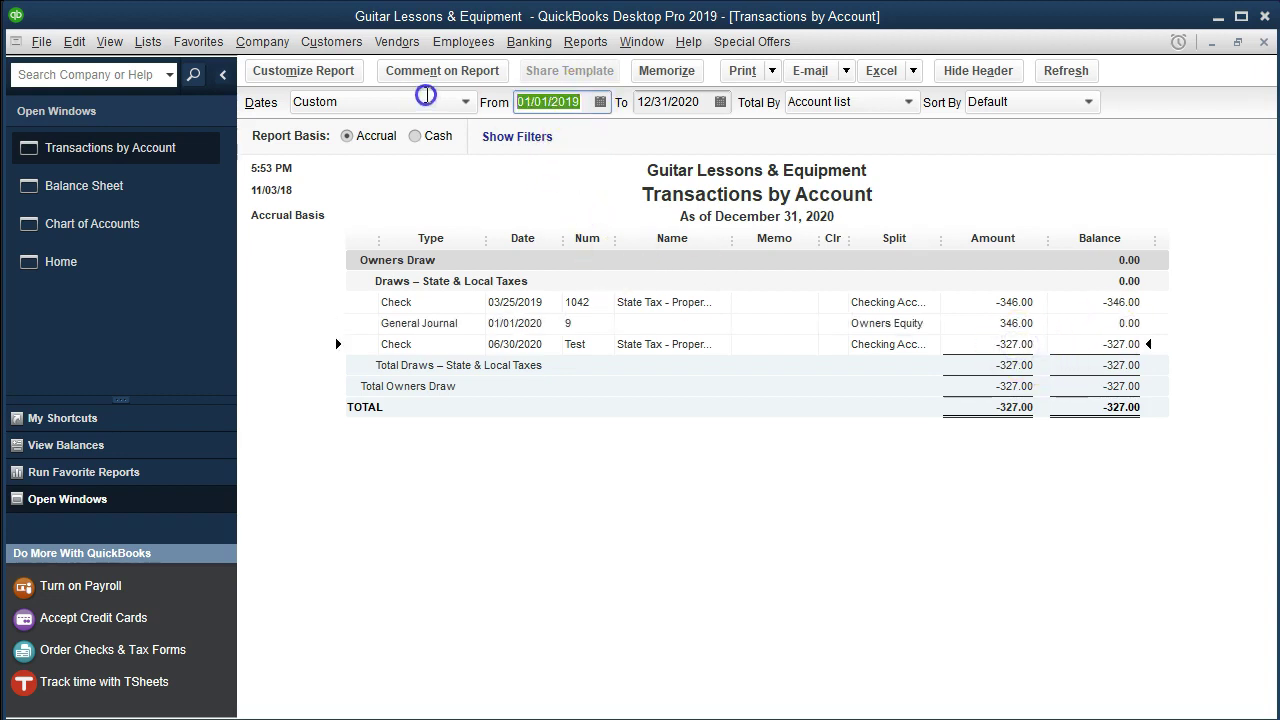
type("01")
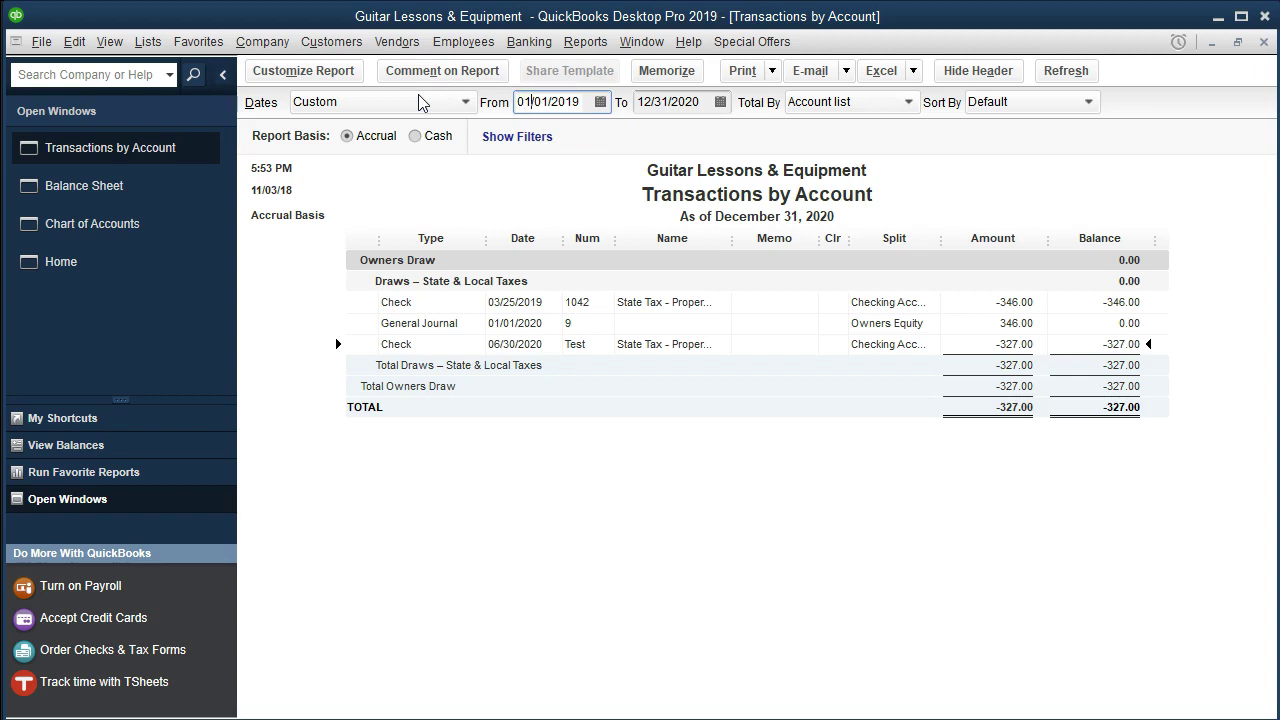
key("BackSpace")
key("BackSpace")
type("20")
left_click(614, 494)
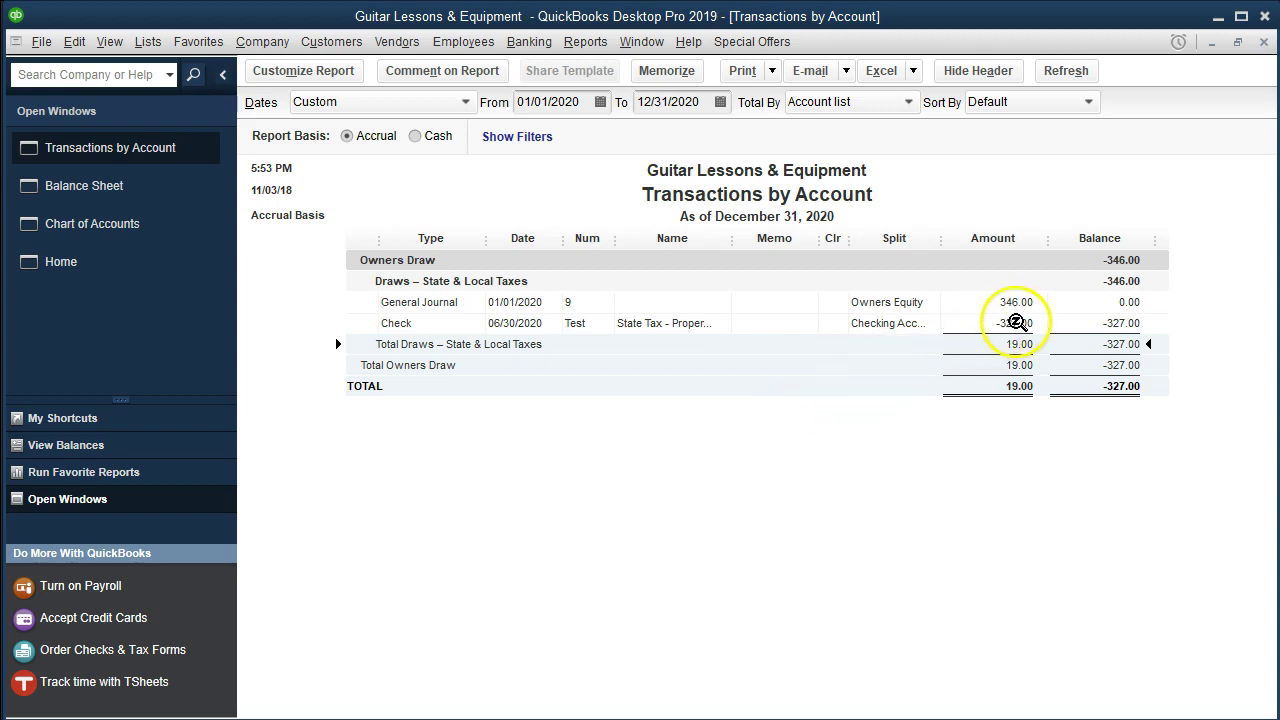
left_click(1112, 301)
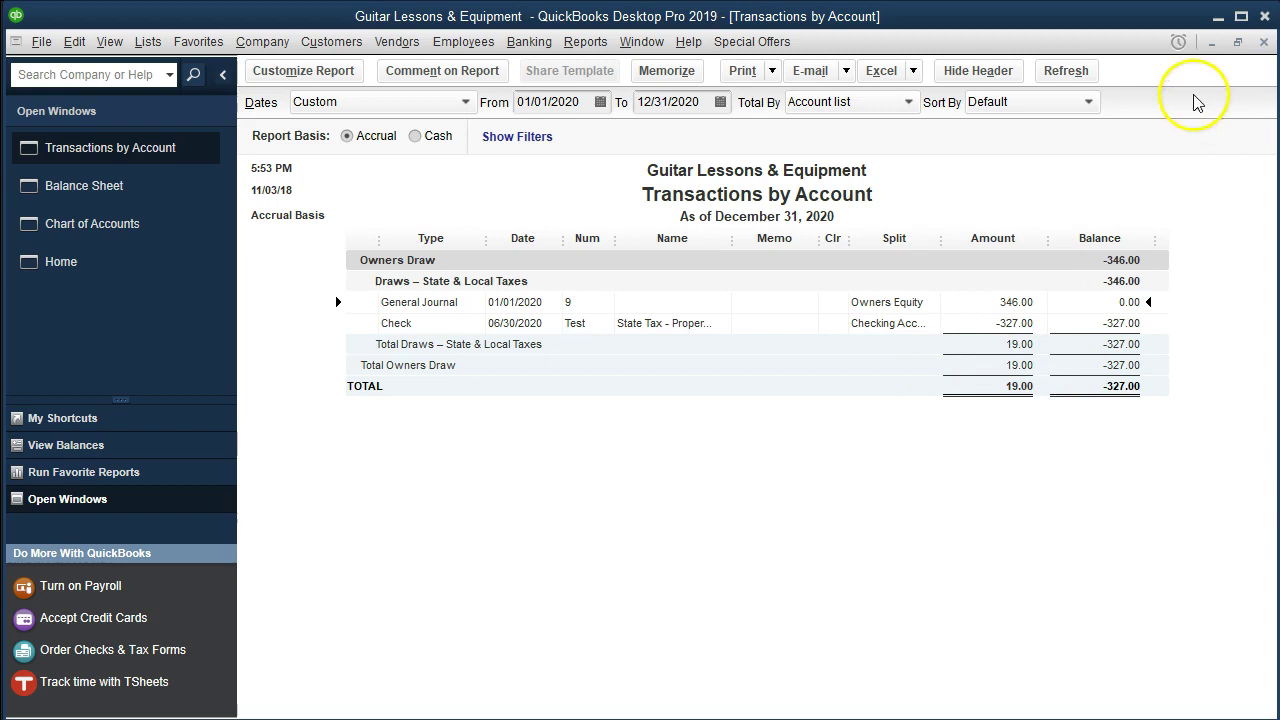
left_click(1264, 43)
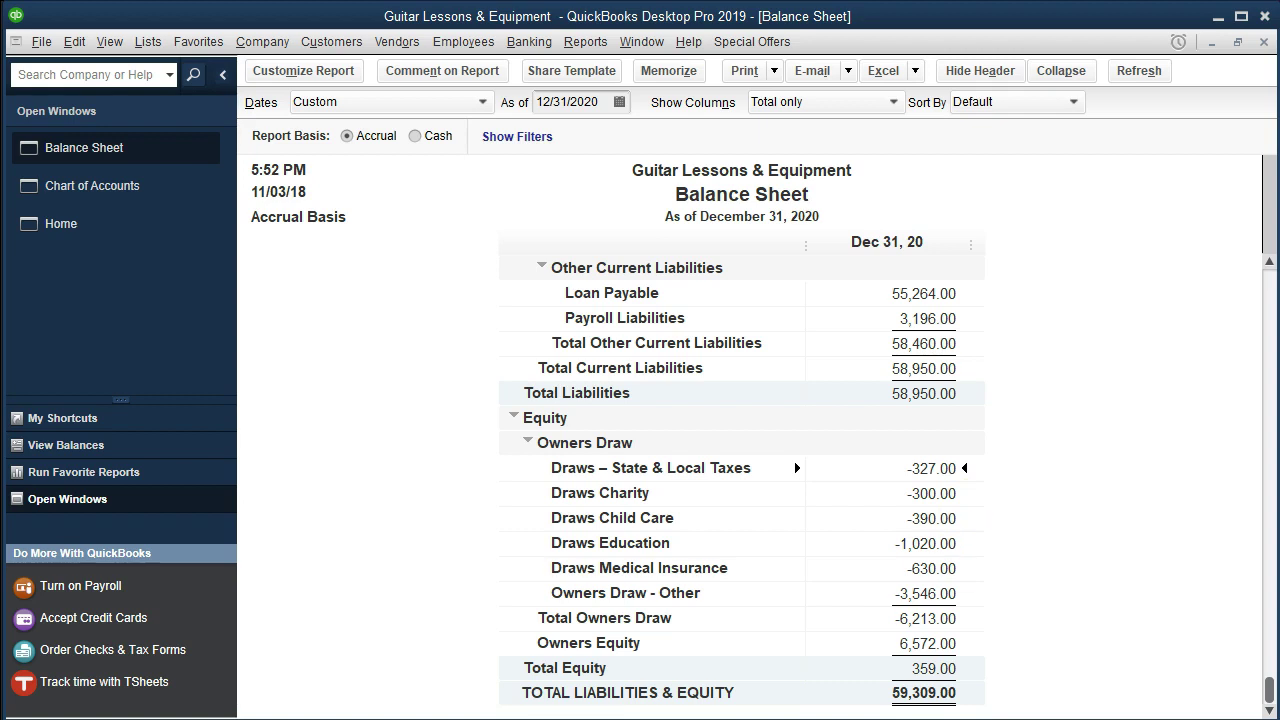
- Set the Balance Sheet's as-of date to 12/31/2019 to view the owners draw balances at the end of that year
left_click(600, 102)
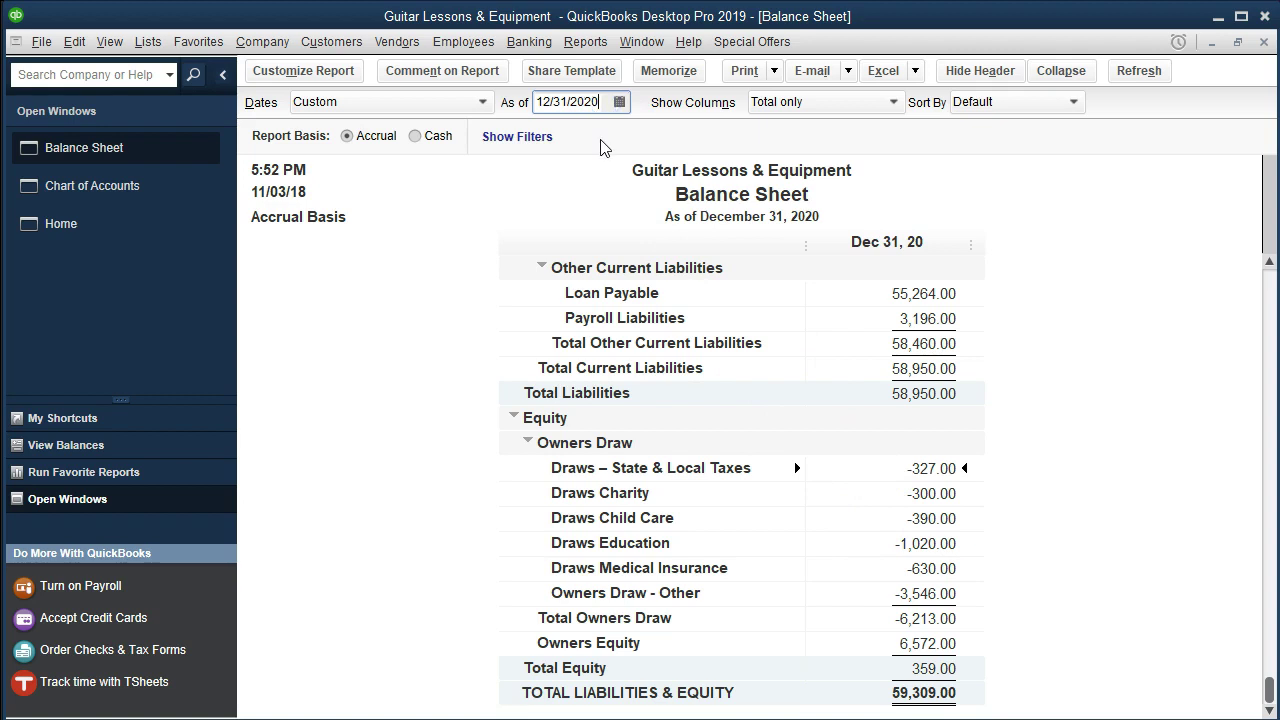
key("BackSpace")
key("BackSpace")
type("19")
left_click(802, 493)
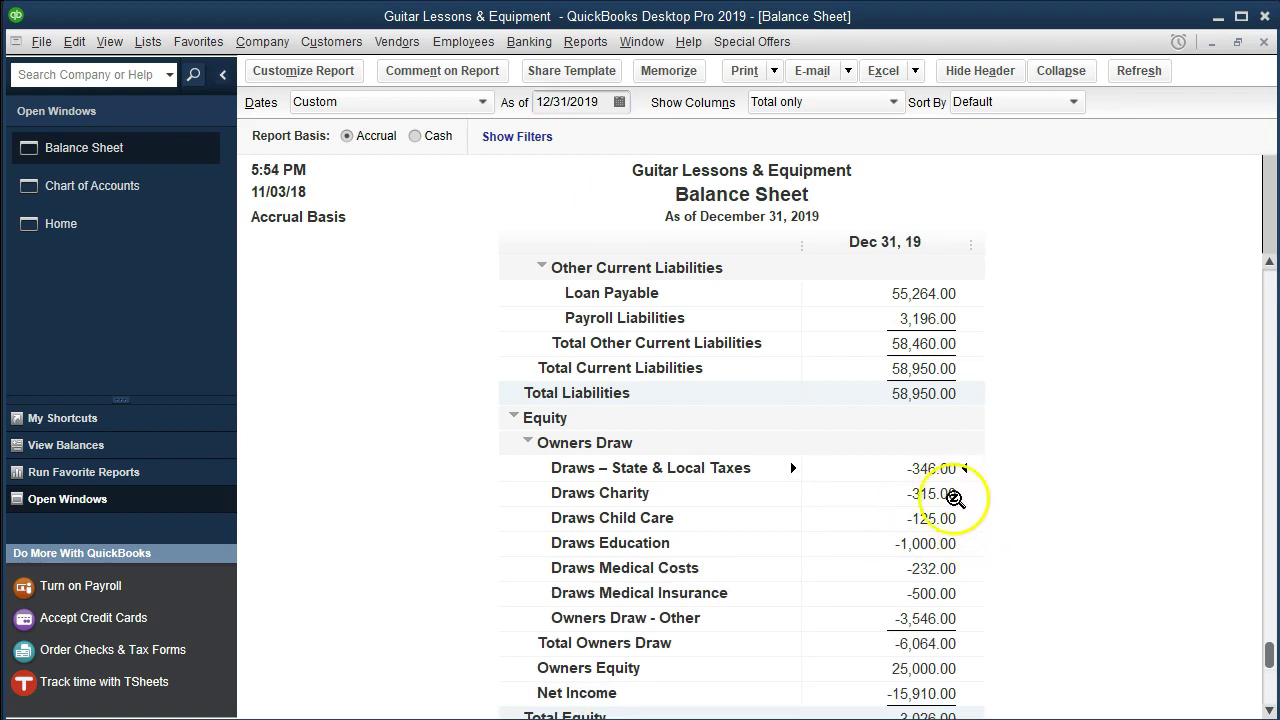
- Set the Balance Sheet's as-of date back to 12/31/2020 and review the owners draw balances
left_click(606, 101)
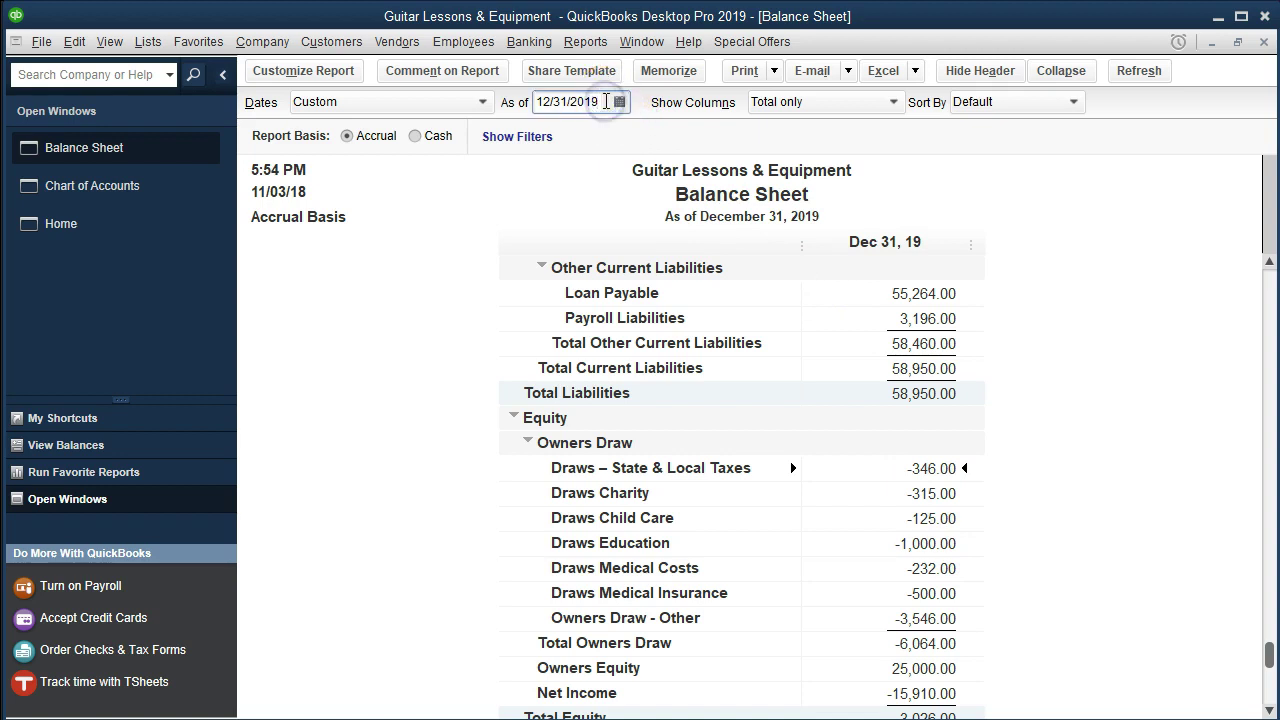
key("BackSpace")
key("BackSpace")
type("20")
left_click(979, 512)
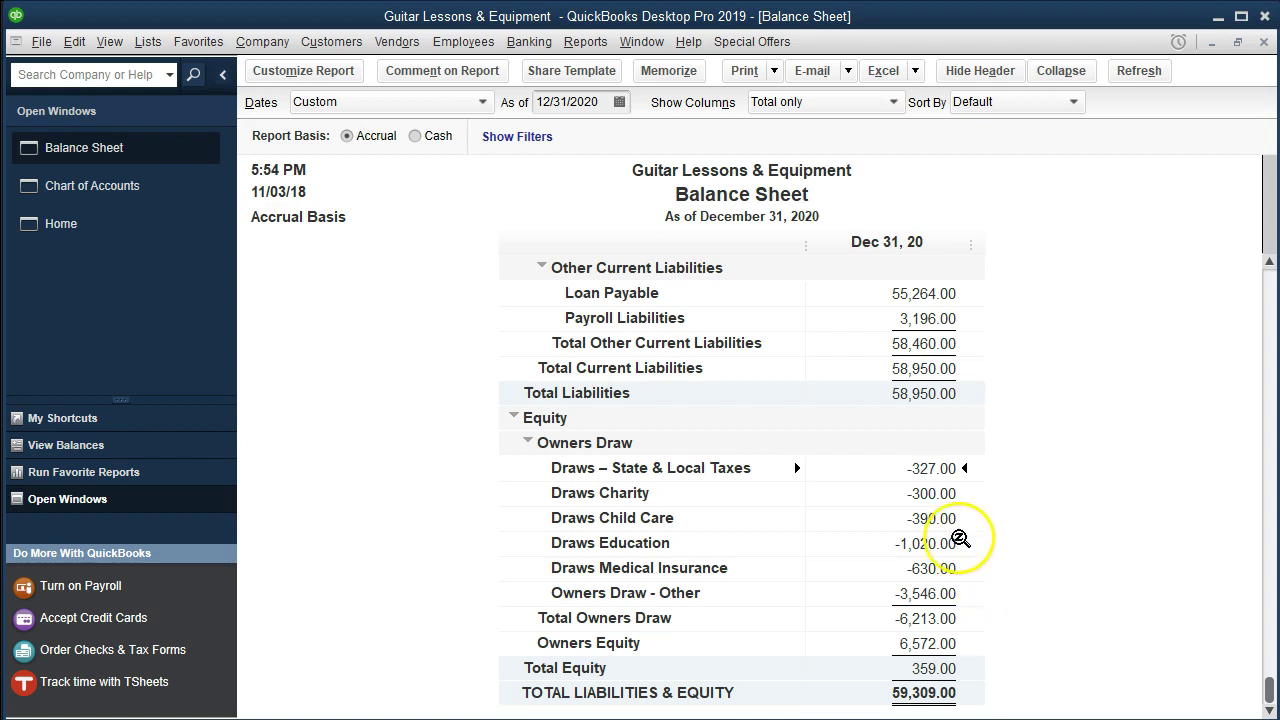
- Open the transactions behind the Draws Education balance and set the report's start date to 01/01/2020
left_click(938, 544)
double_click(938, 544)
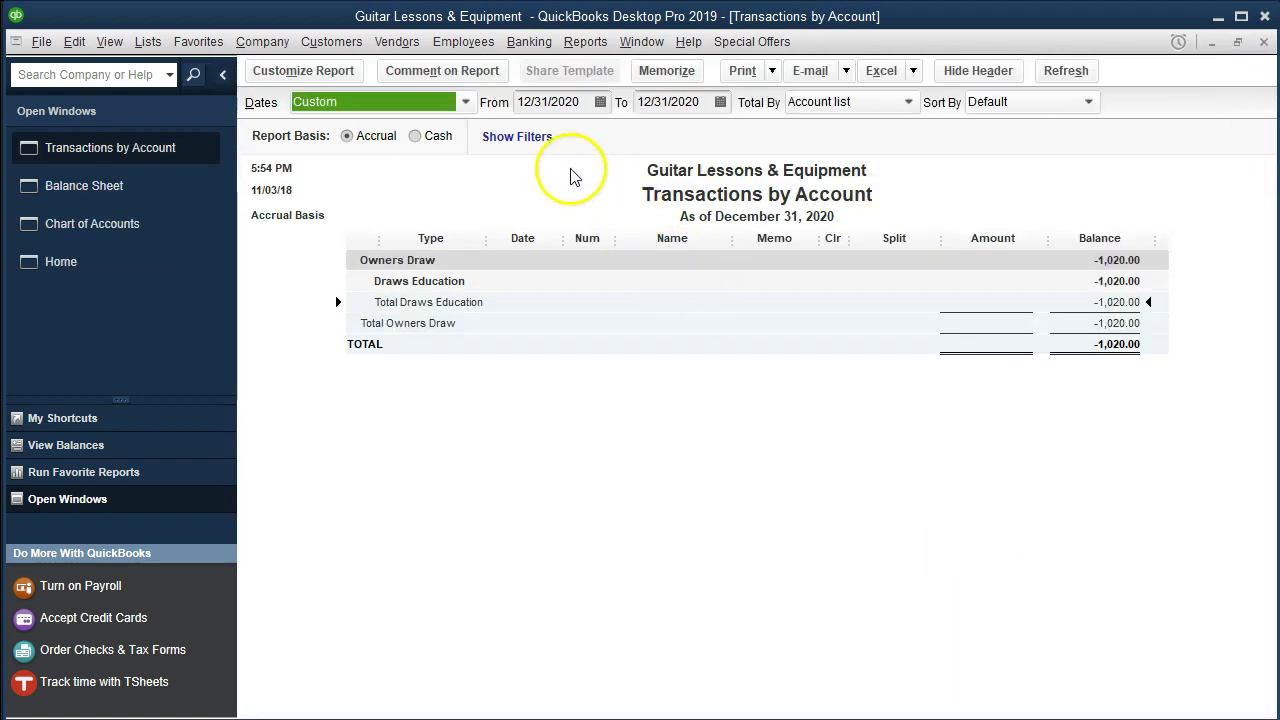
key("Tab")
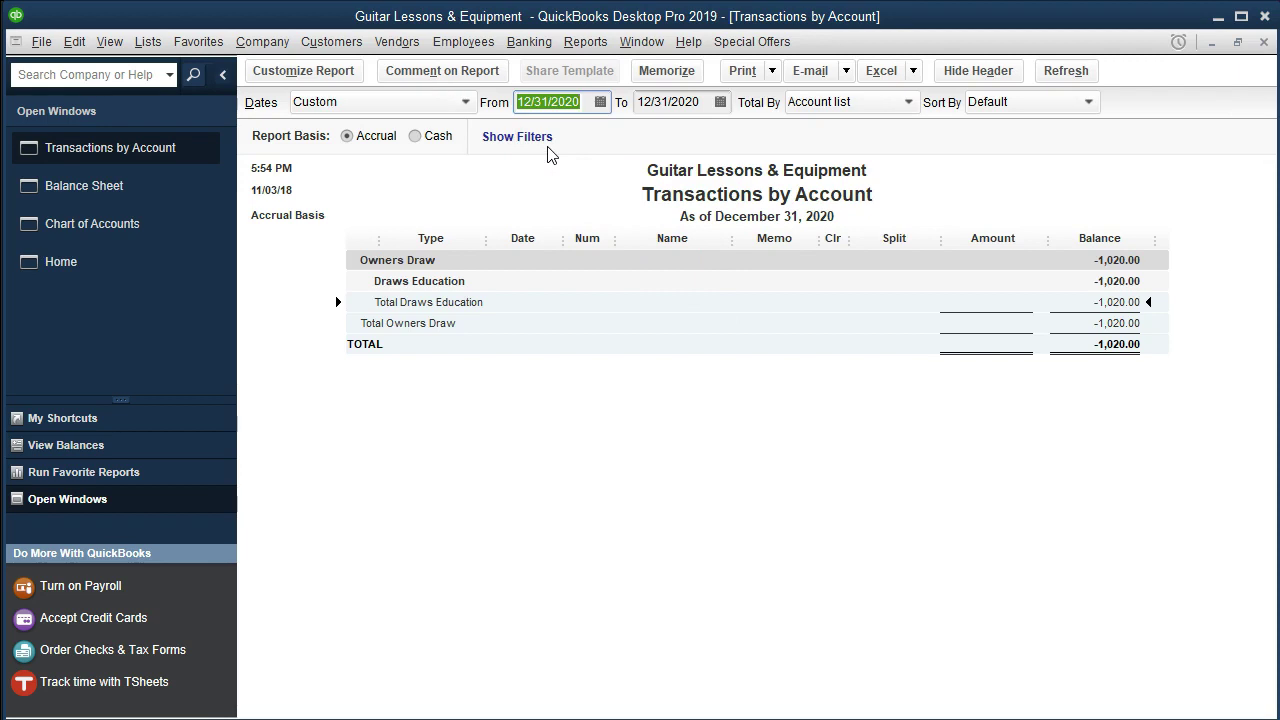
type("010120")
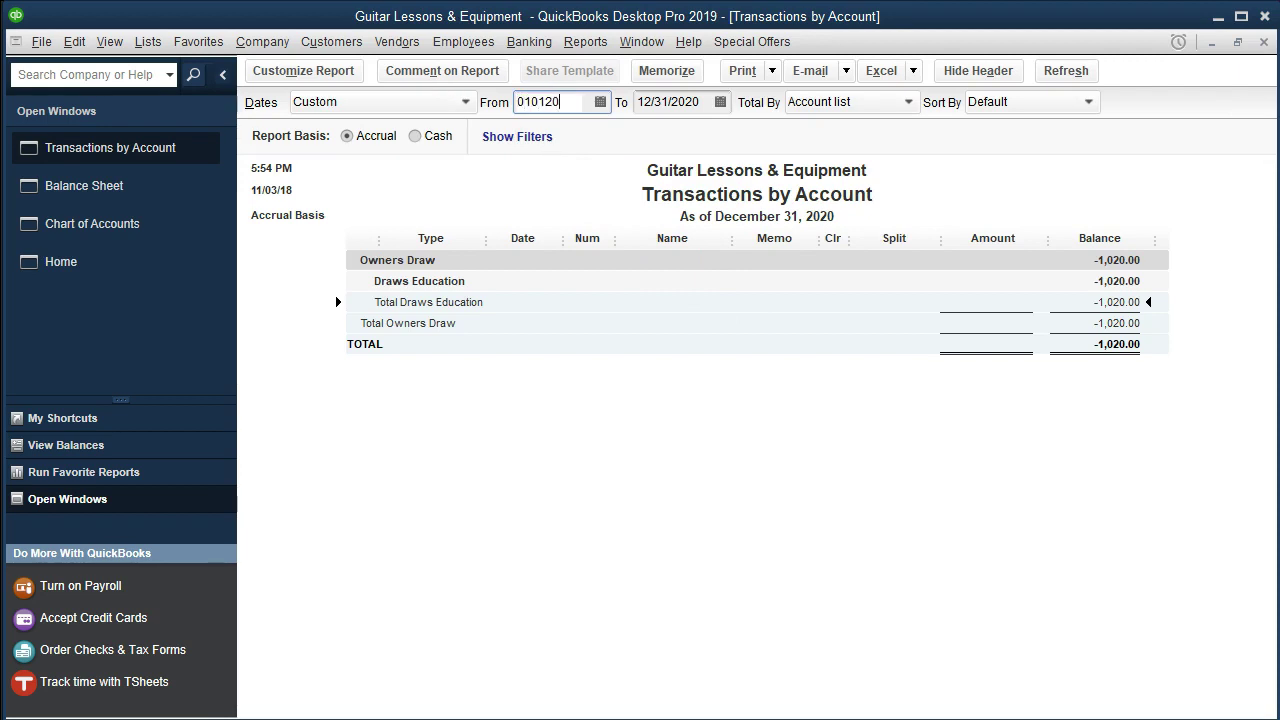
key("Tab")
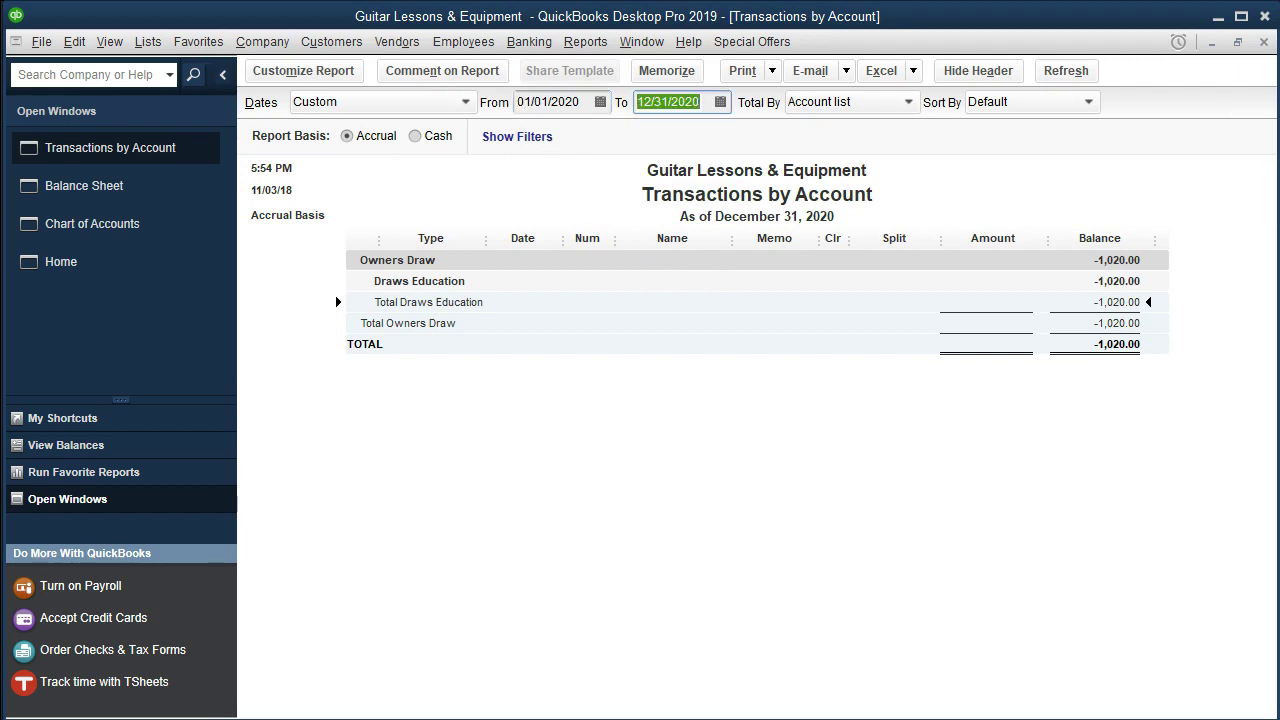
left_click(760, 455)
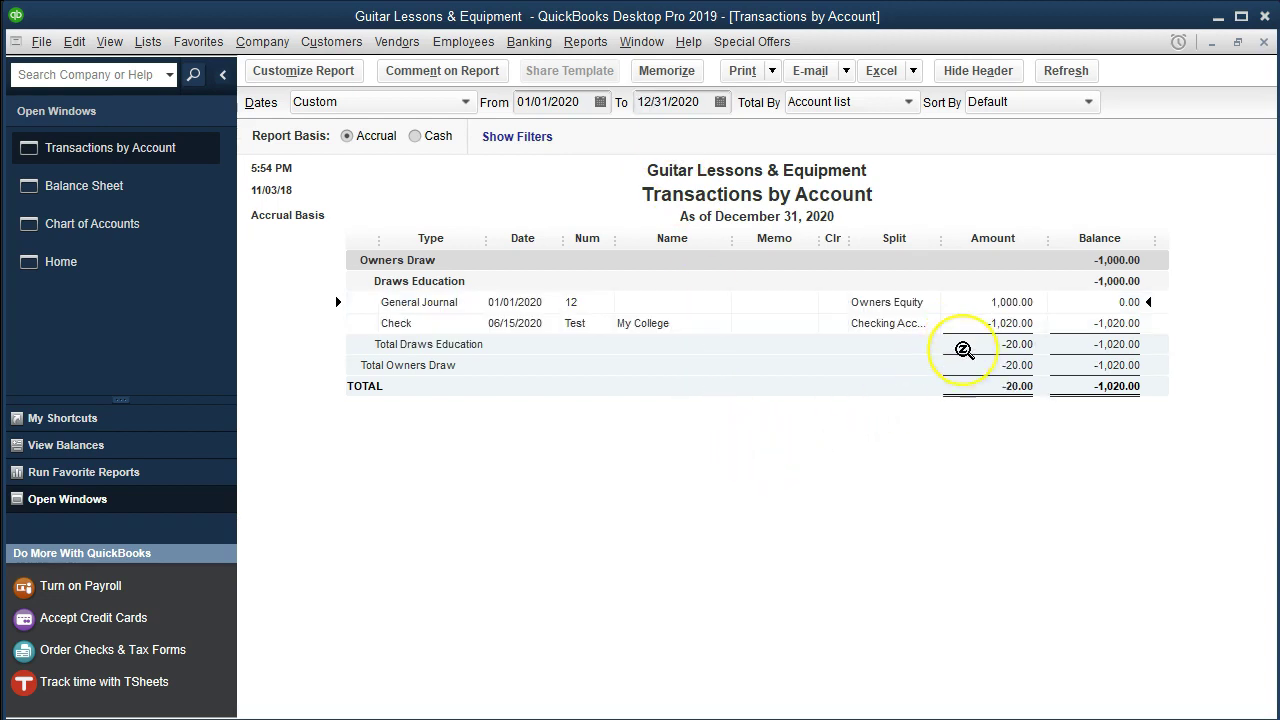